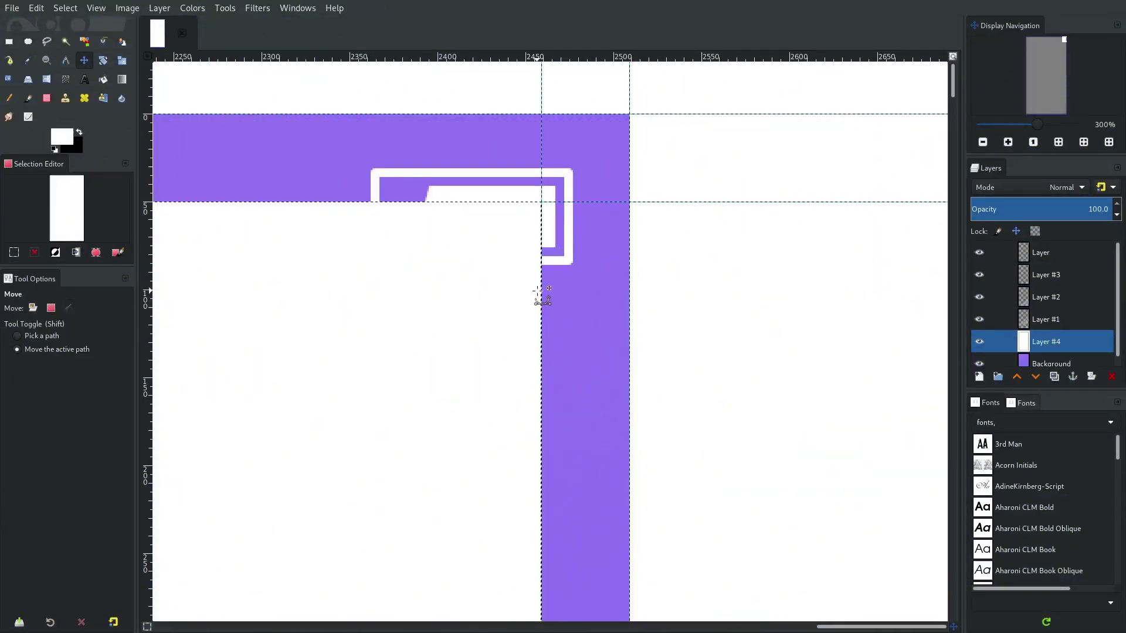
Step: Place guides along the bottom and left edges of the selection, with the vertical one 50 px in from the canvas edge
scroll(523, 498, "down", 6)
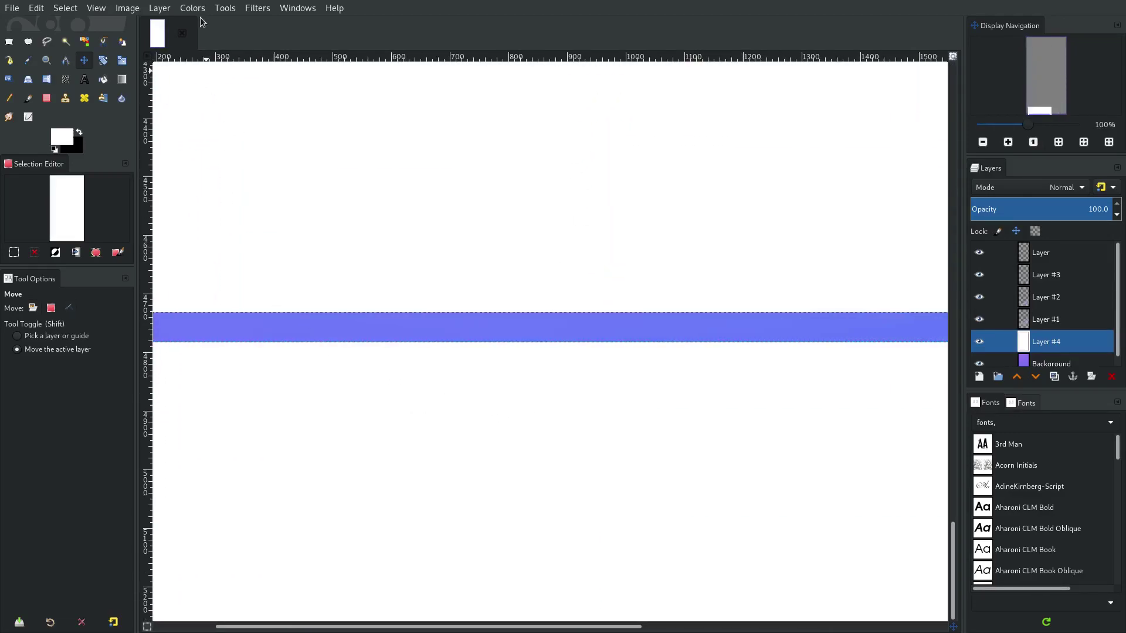
scroll(314, 312, "up", 5)
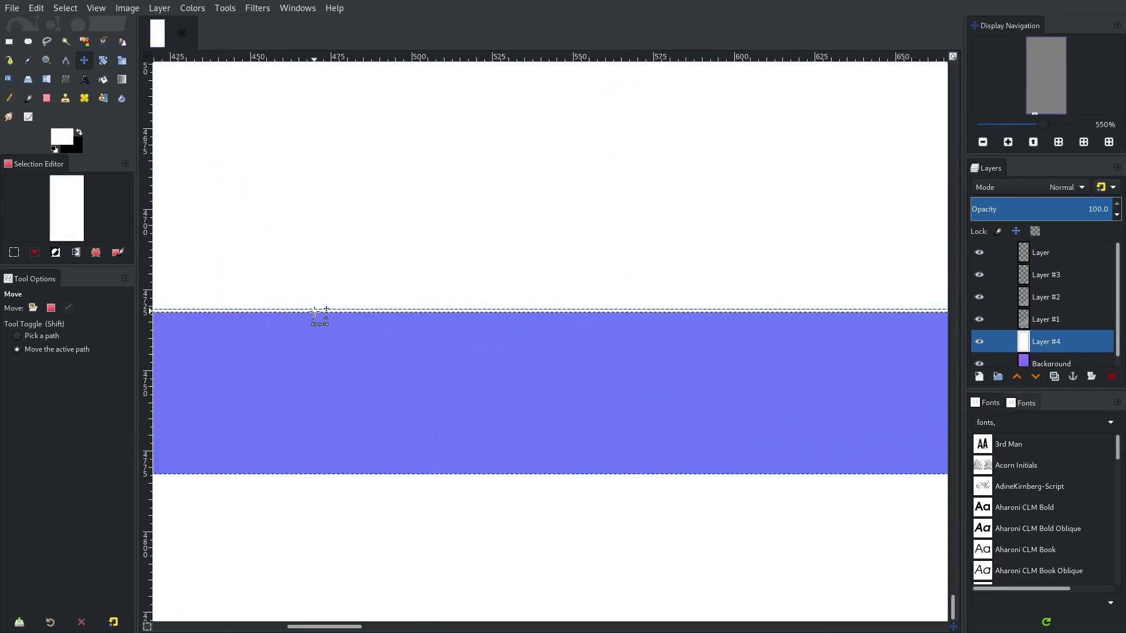
scroll(336, 321, "up", 3)
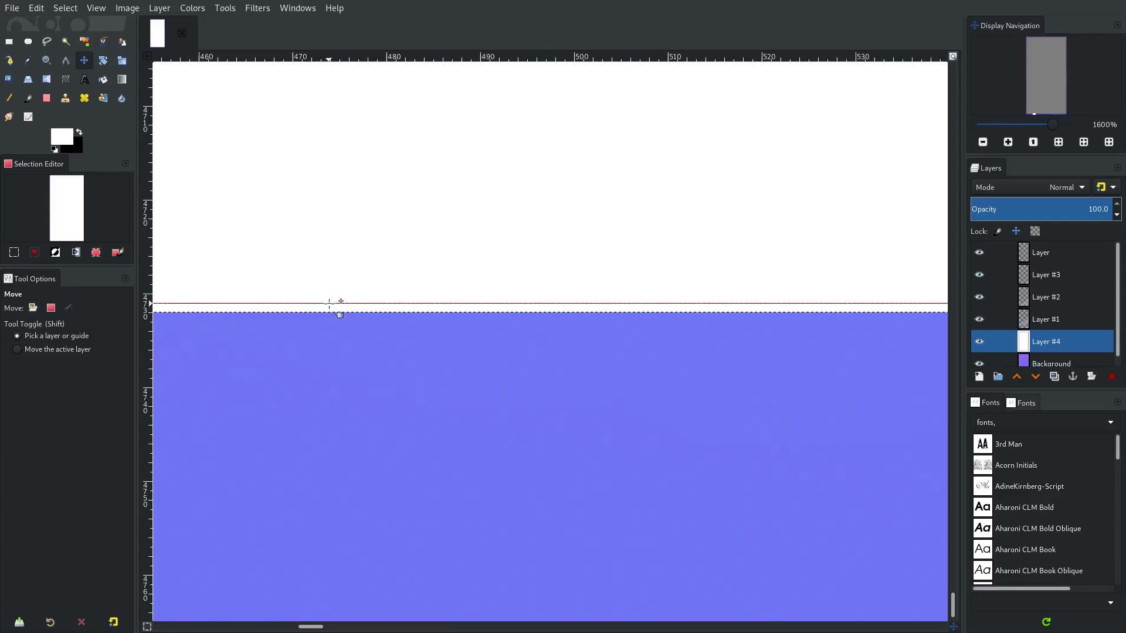
scroll(336, 312, "down", 4)
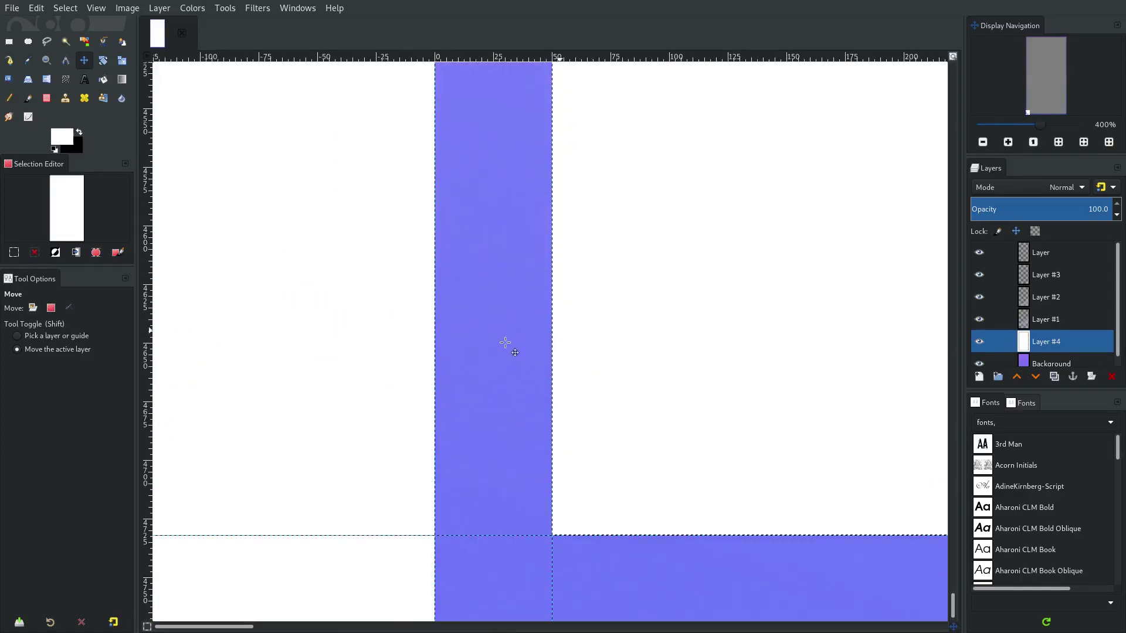
left_click_drag(149, 274, 551, 378)
scroll(675, 398, "down", 8)
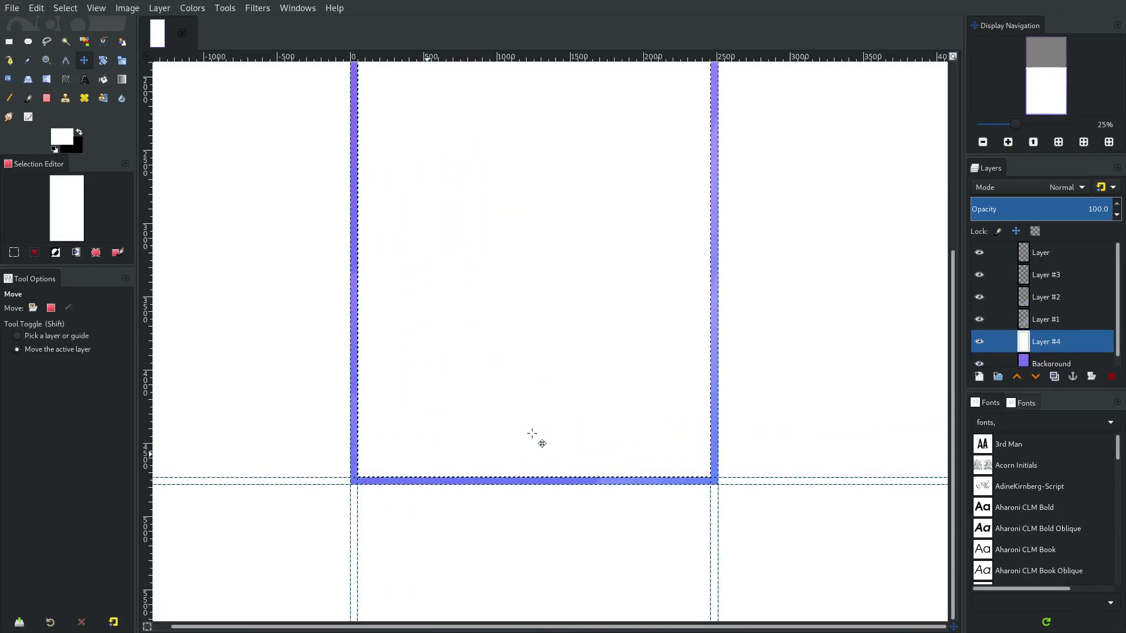
Step: Delete the white Layer #4 and clear the selection
left_click(1111, 376)
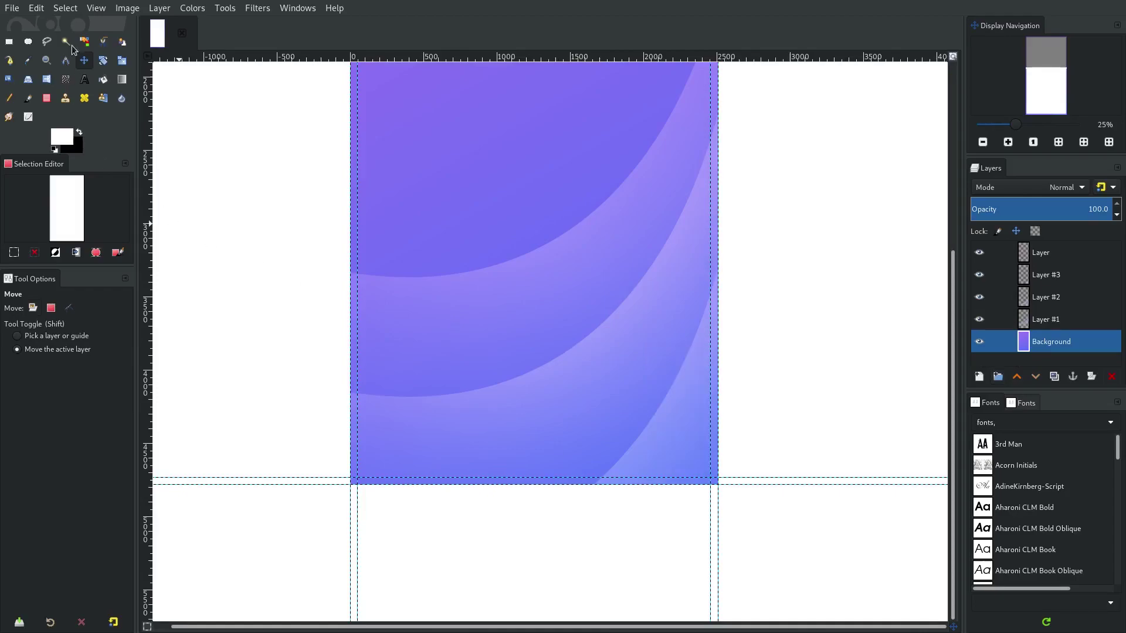
left_click(75, 7)
left_click(73, 41)
Step: Move the battery icon inward so its upper-right corner meets the intersection of the inner margin guides
left_click_drag(418, 254, 393, 478)
left_click_drag(478, 140, 435, 382)
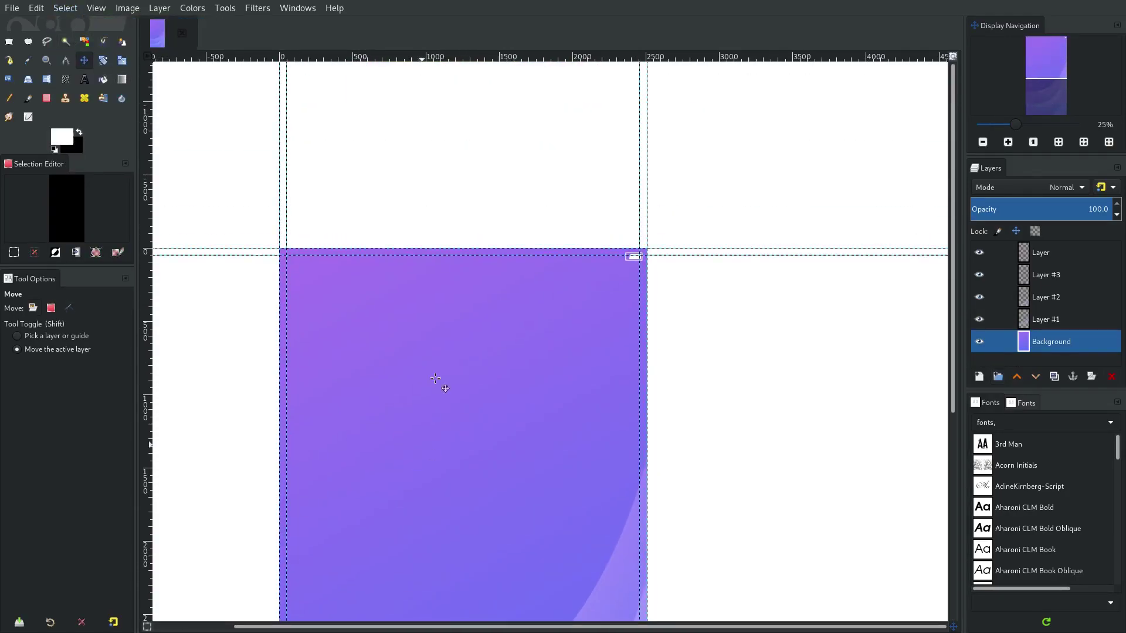
scroll(668, 239, "up", 1)
scroll(633, 258, "up", 6)
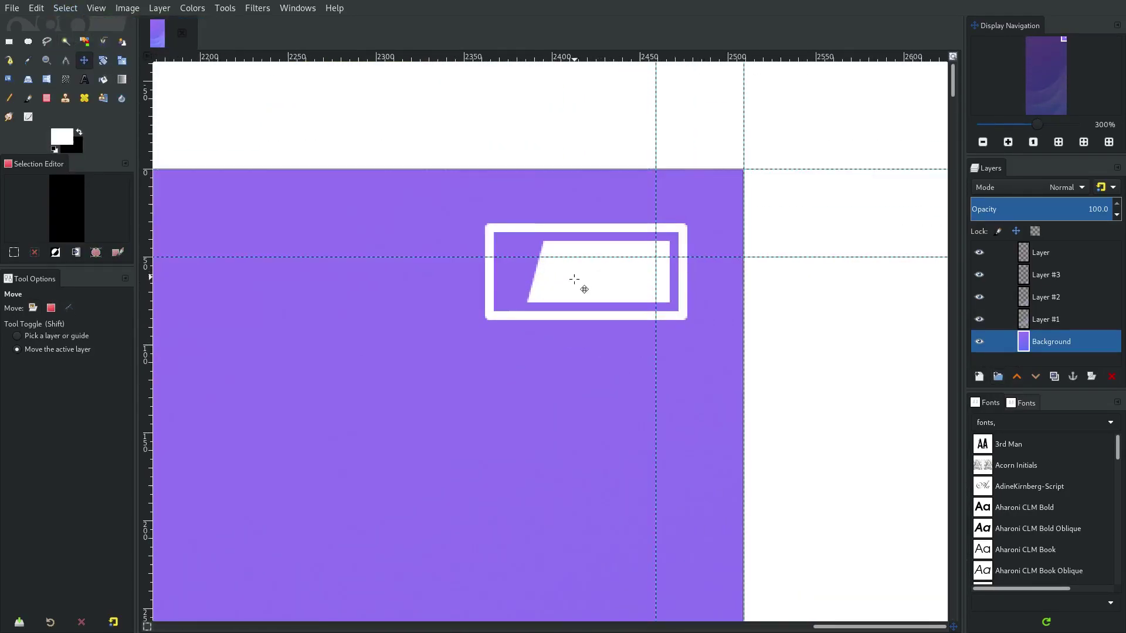
left_click_drag(596, 279, 564, 313)
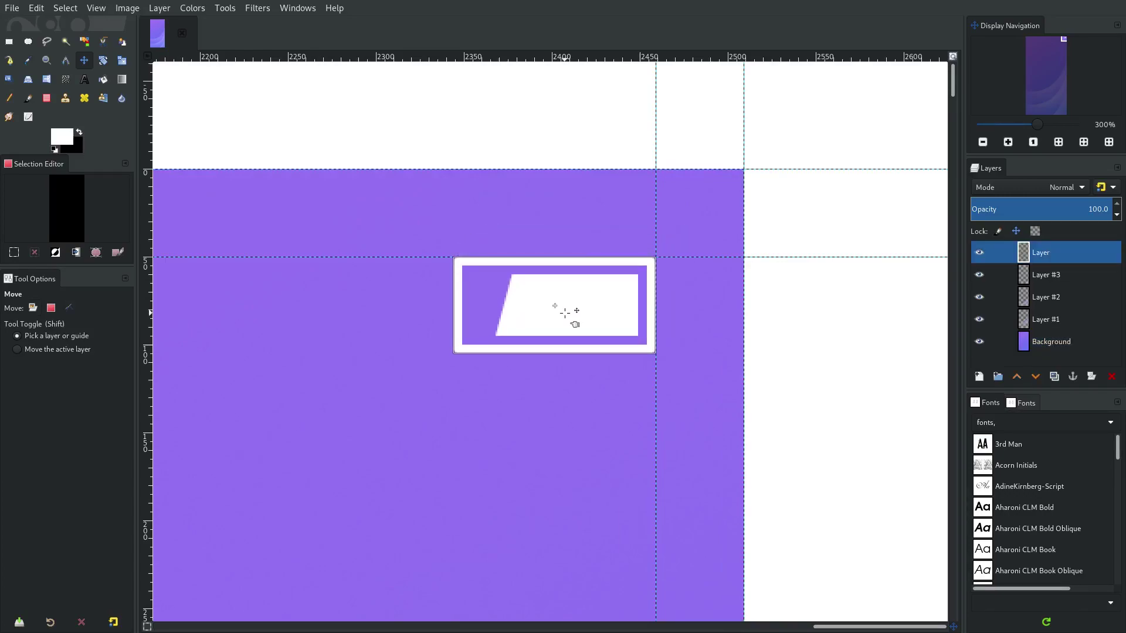
left_click_drag(565, 313, 565, 313)
left_click(33, 350)
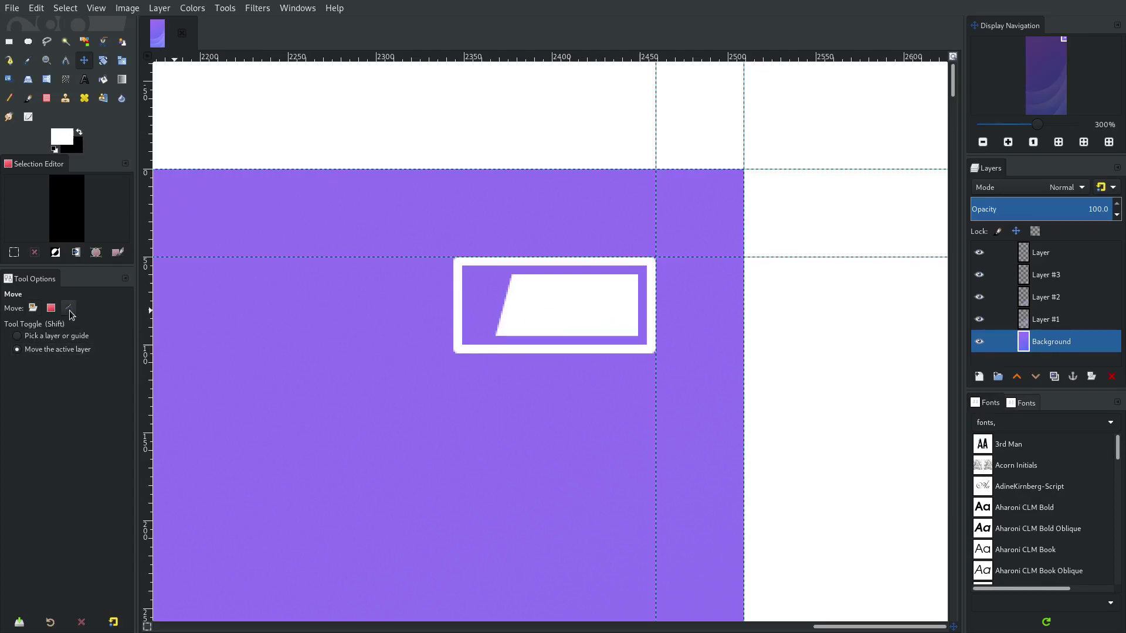
mouse_move(598, 313)
left_mouse_down()
mouse_move(583, 356)
mouse_move(601, 310)
left_mouse_up()
Step: Create a text box just left of the battery icon and set its font to Aharoni CLM Bold
scroll(613, 281, "up", 4)
scroll(583, 337, "down", 11)
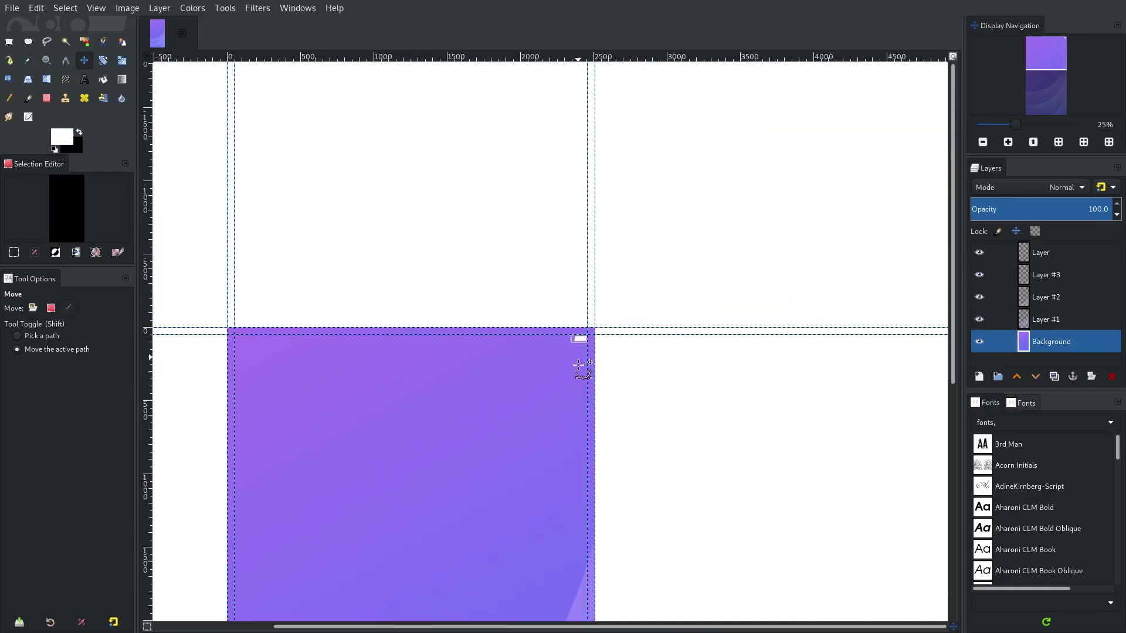
scroll(578, 365, "down", 1)
scroll(654, 201, "up", 9)
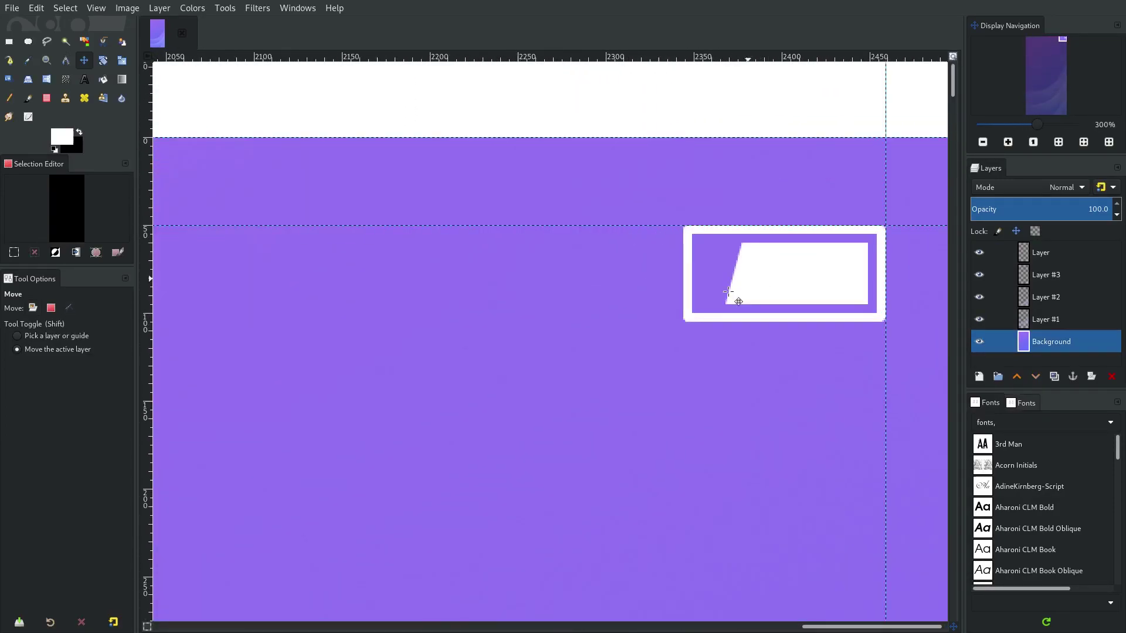
scroll(728, 291, "down", 2)
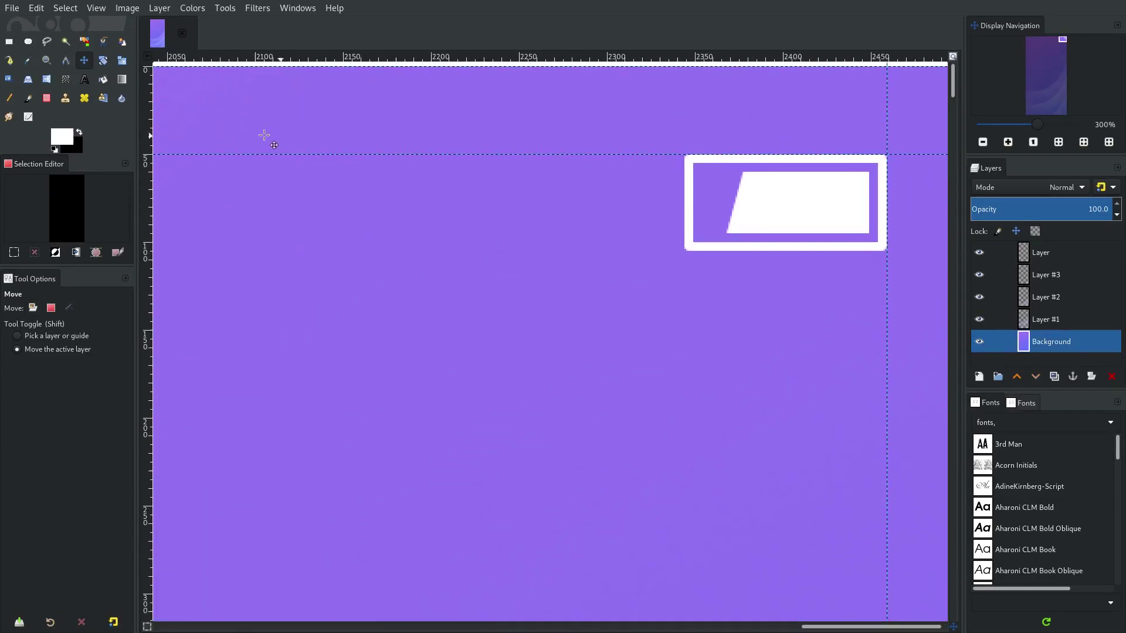
left_click(84, 81)
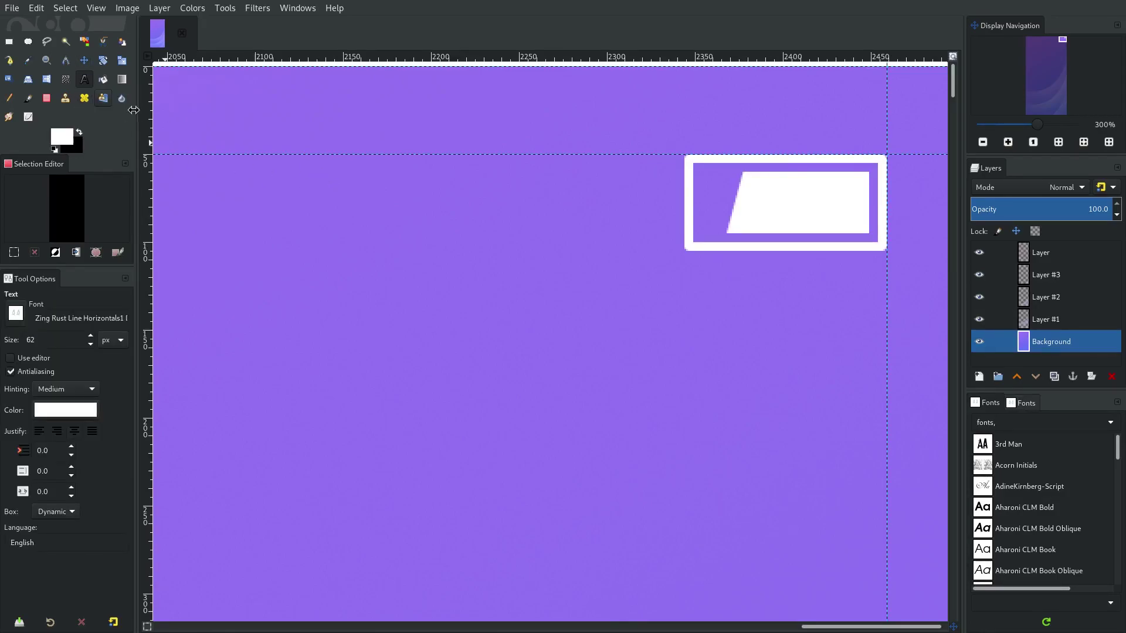
left_click_drag(234, 170, 648, 321)
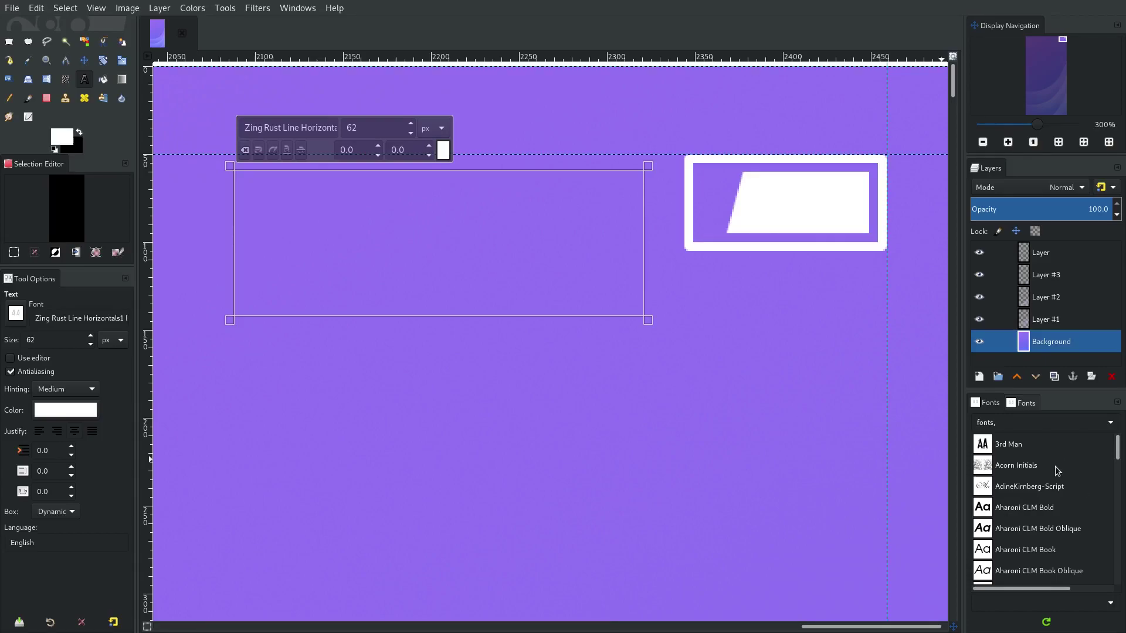
left_click(1033, 513)
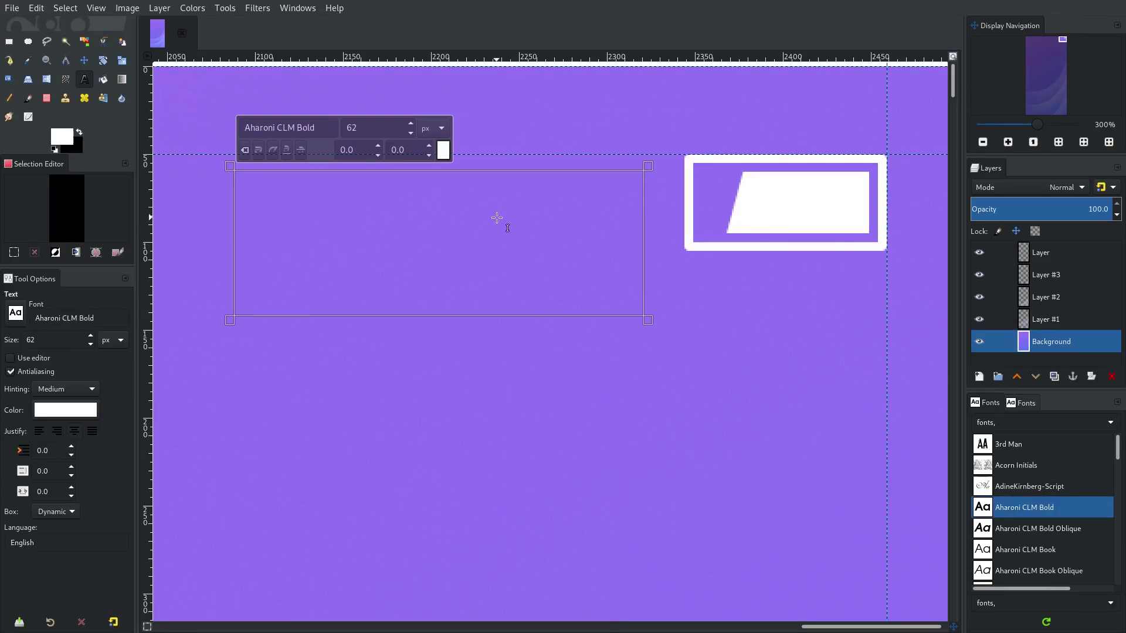
Step: Enter the time "9:27am" in the text box beside the battery icon
type("9")
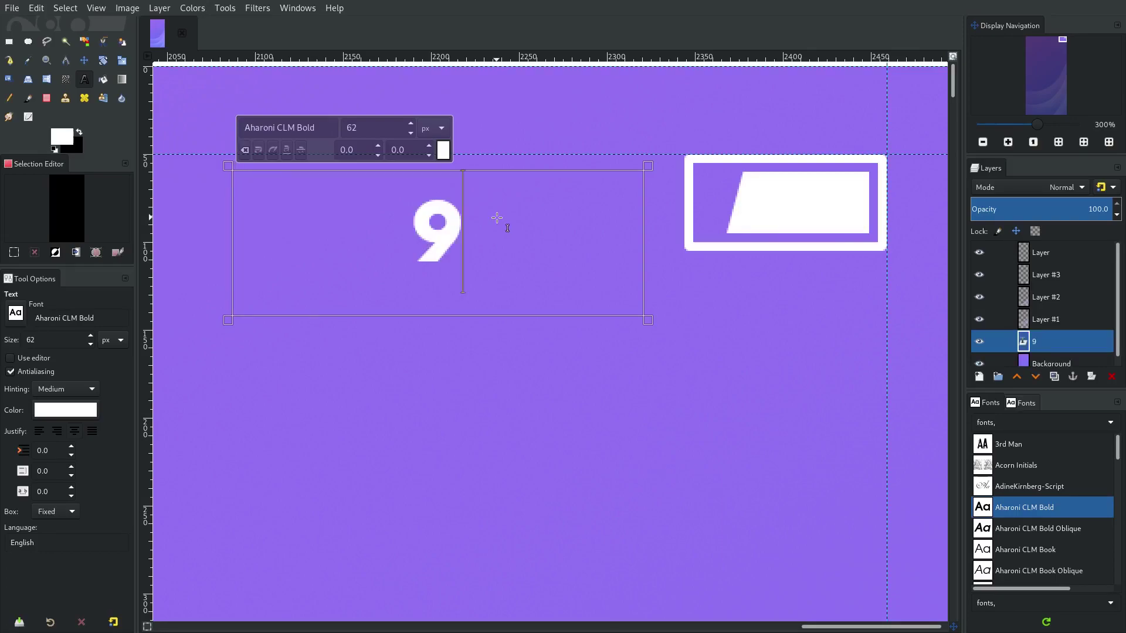
type(":02")
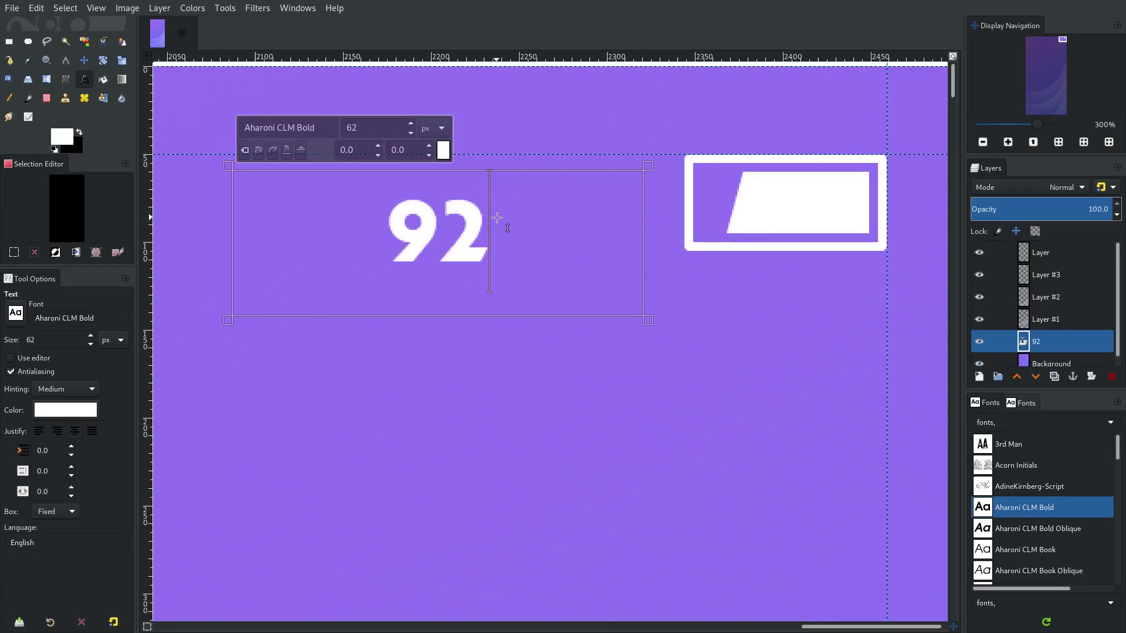
type("7")
key("Left")
key("Left")
type(":0")
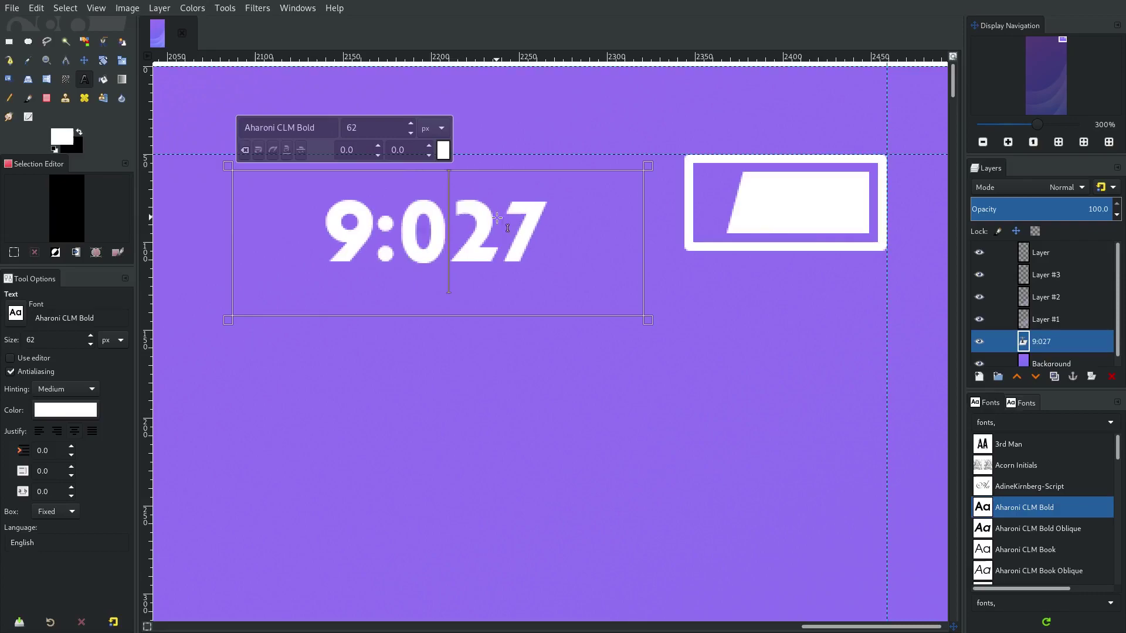
type("0")
key("BackSpace")
key("BackSpace")
key("Right")
key("Right")
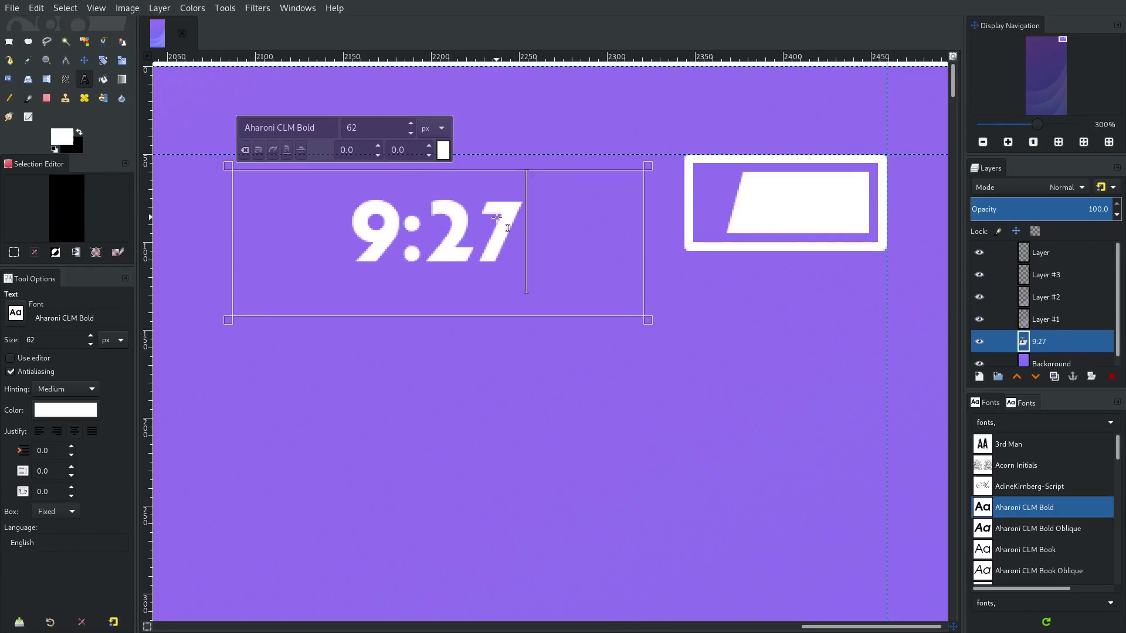
type("am")
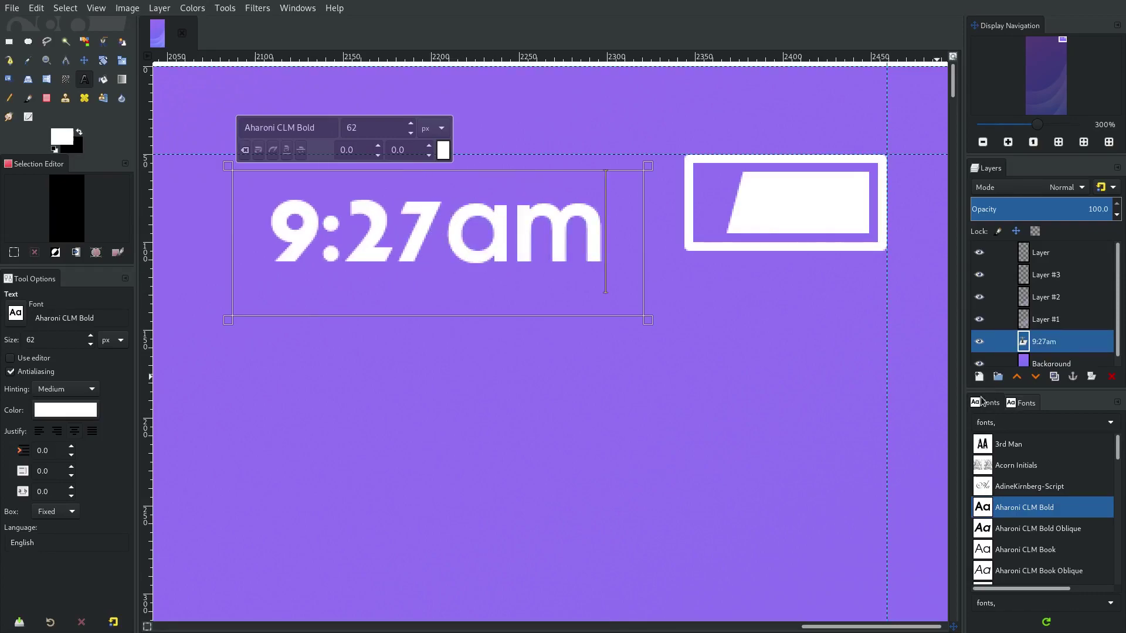
Step: Try the Aharoni CLM Book font on the time text
scroll(1066, 532, "down", 3)
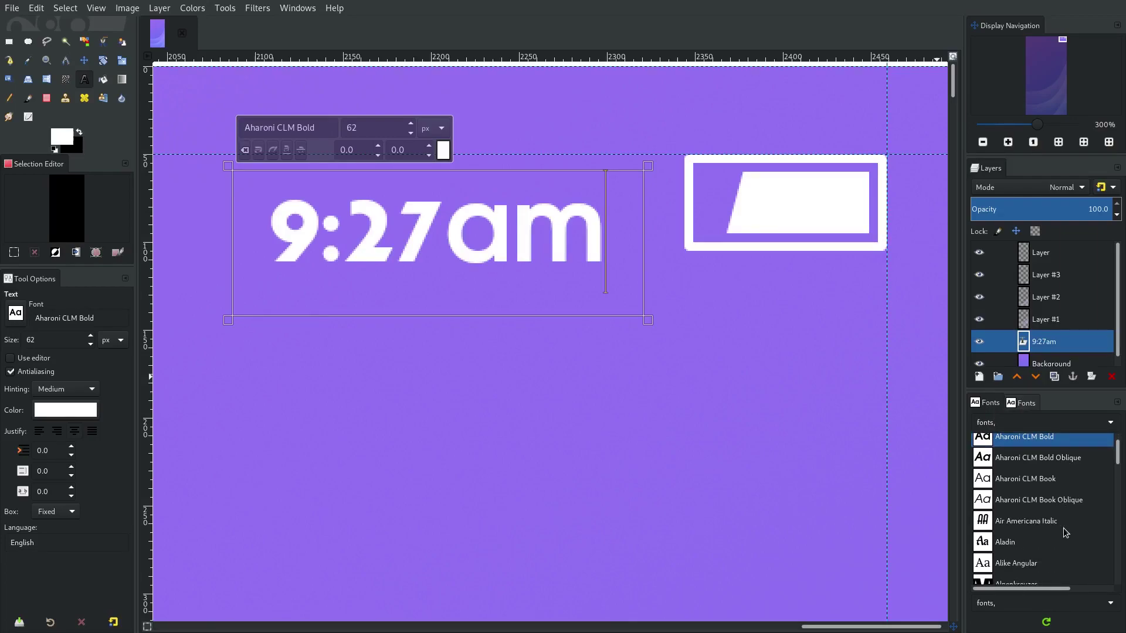
scroll(1066, 532, "down", 1)
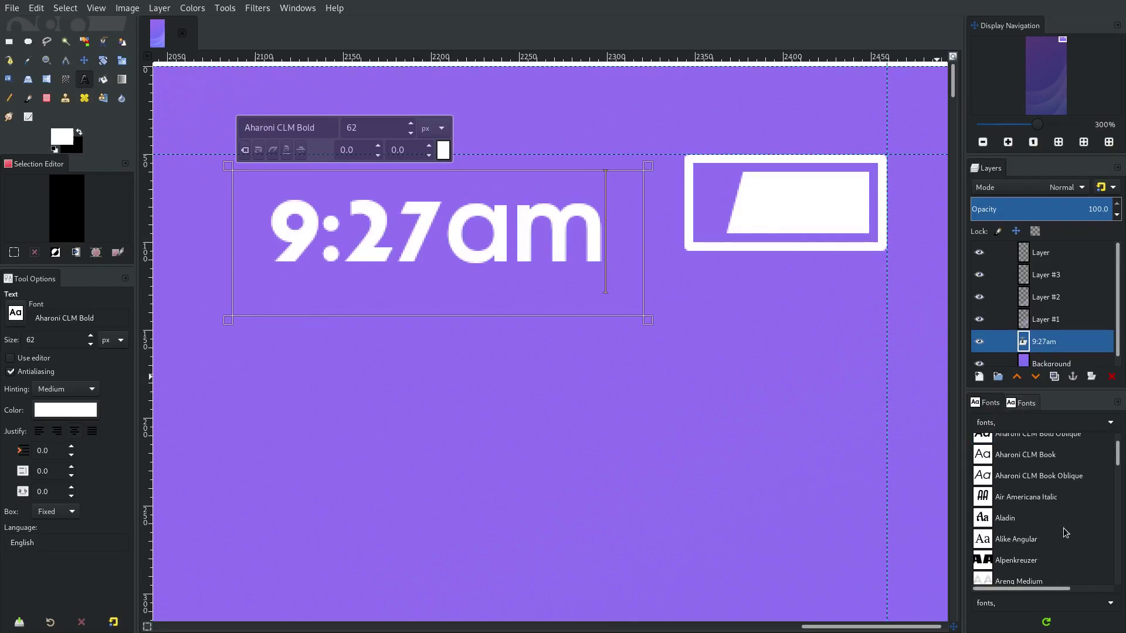
left_click(1038, 460)
Step: Try the Free Avant Garde Semi-Bold, Medium, Medium Oblique and Semi-Bold Oblique fonts on the time text
scroll(1033, 504, "down", 6)
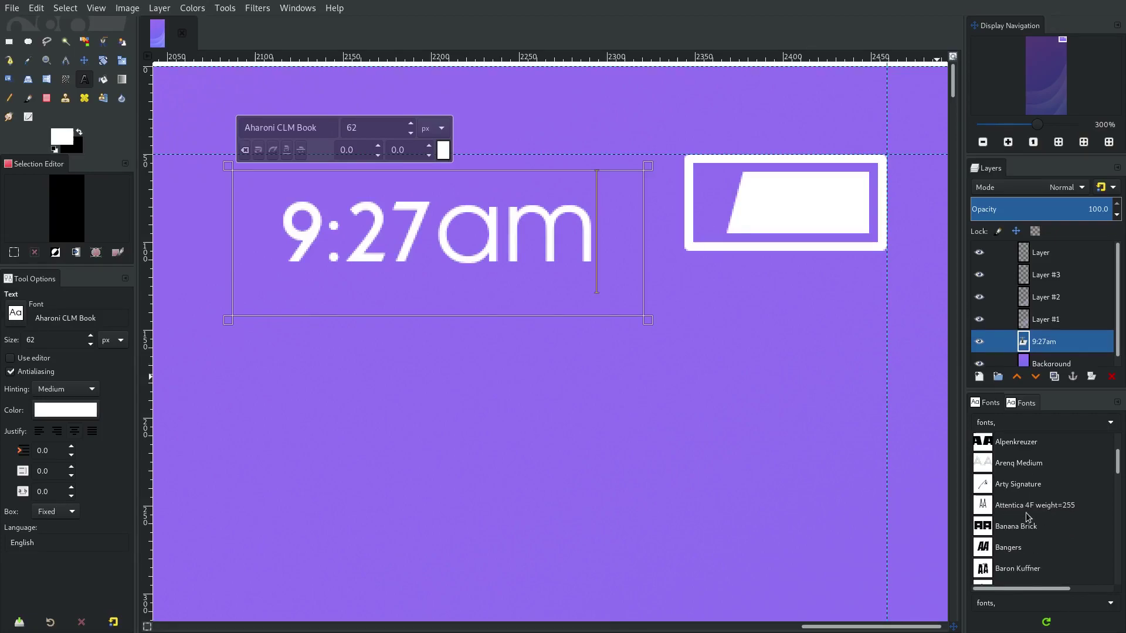
scroll(1026, 516, "down", 10)
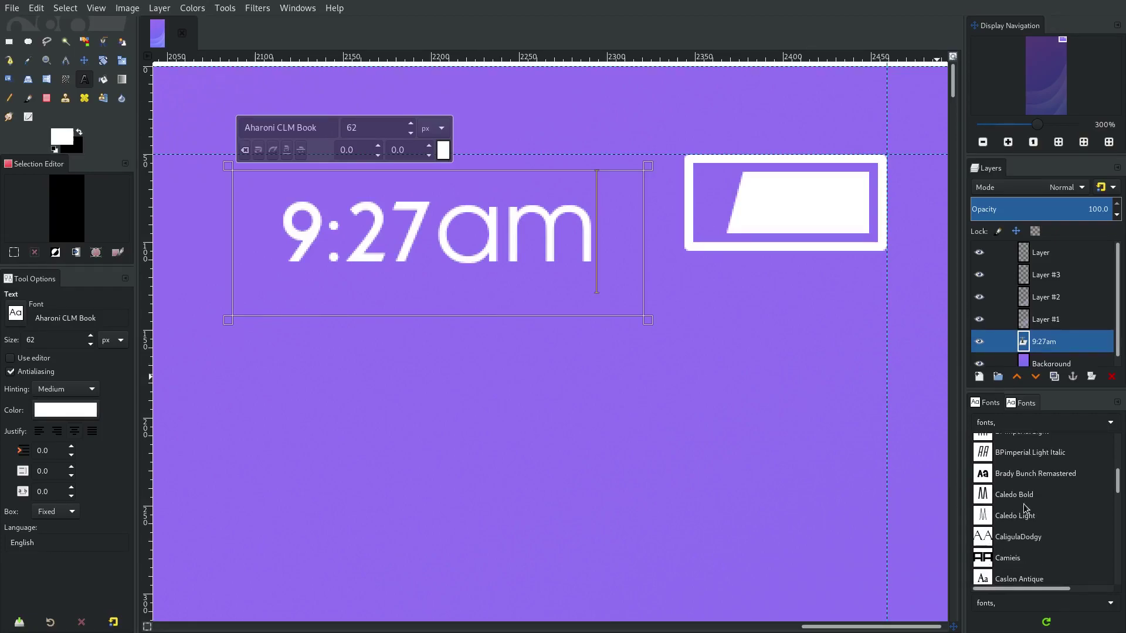
scroll(1025, 507, "down", 7)
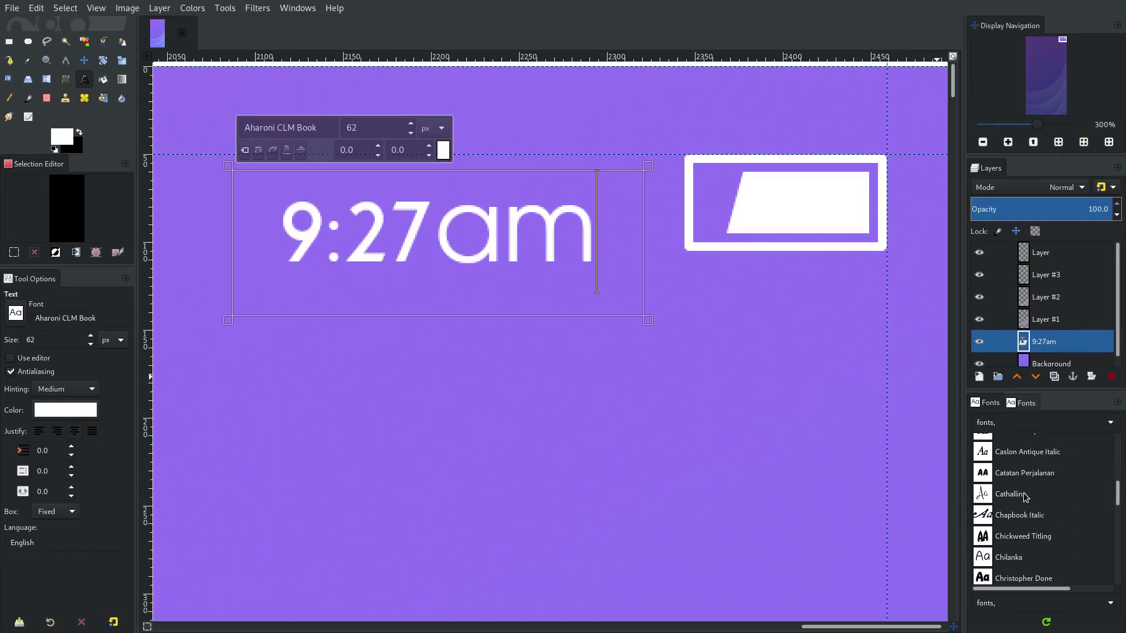
scroll(1027, 504, "down", 15)
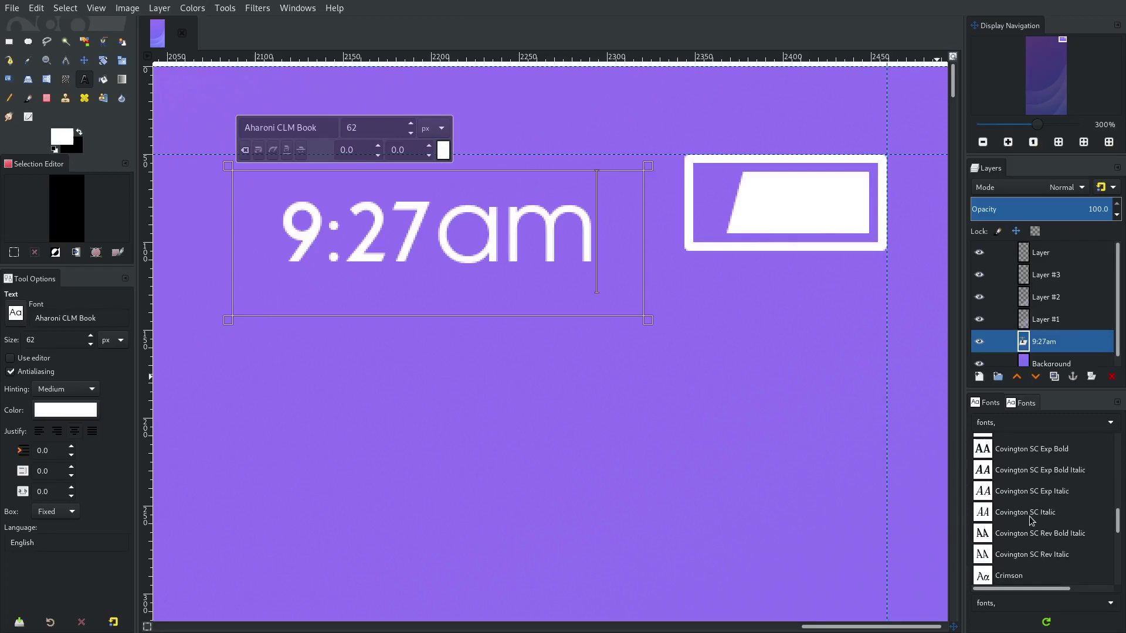
scroll(1032, 520, "down", 15)
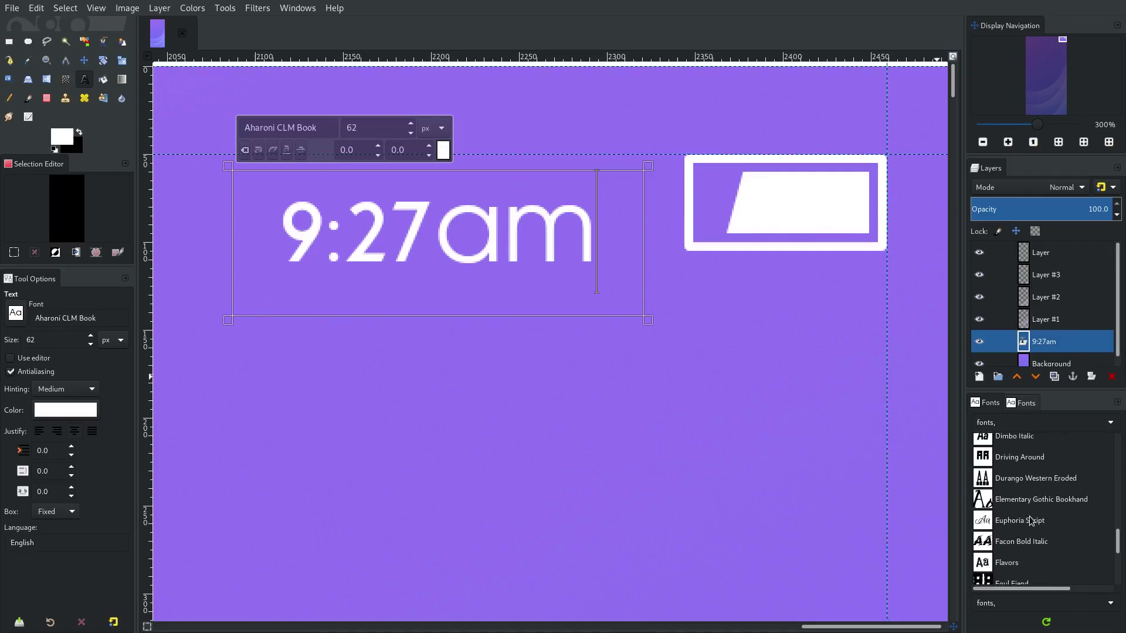
scroll(1031, 520, "down", 6)
left_click(1037, 535)
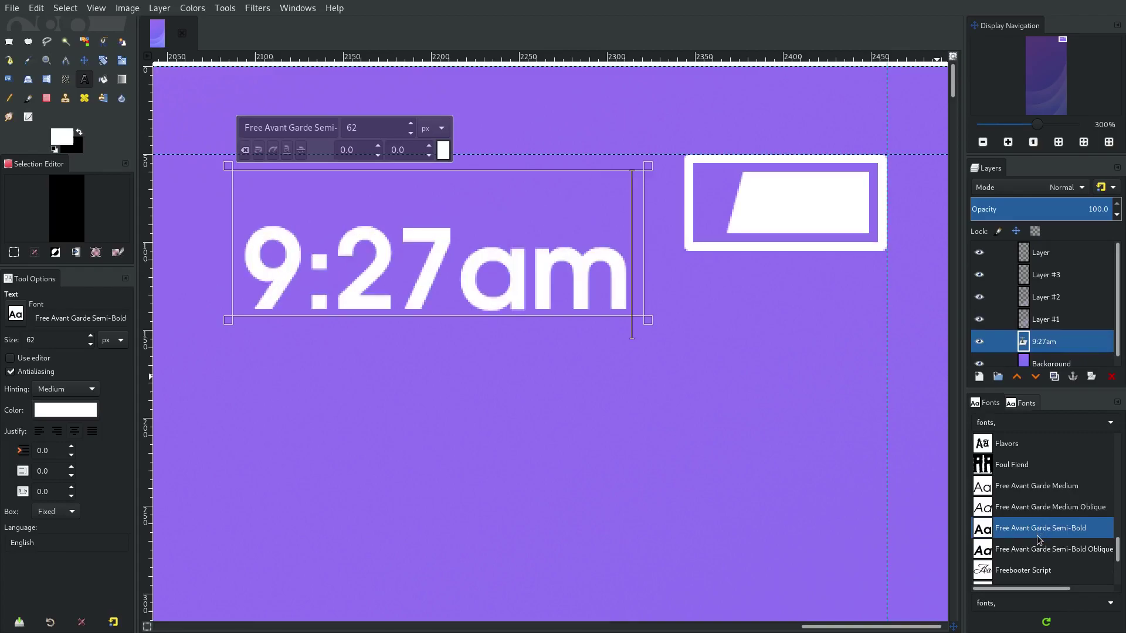
left_click(1031, 490)
left_click(1030, 508)
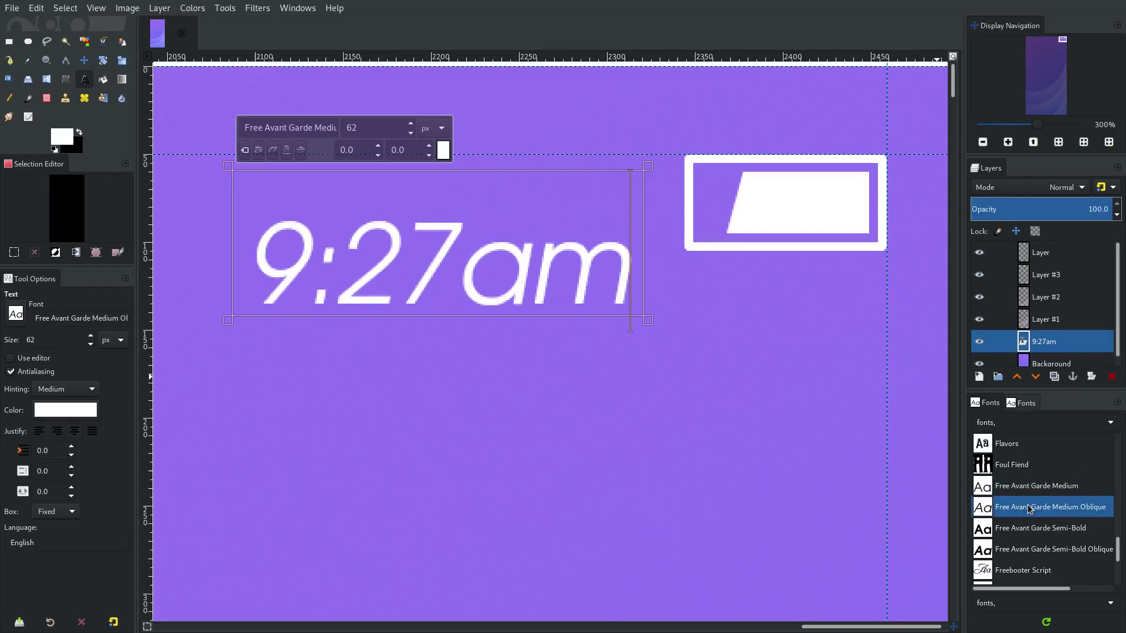
left_click(1024, 549)
Step: Try the Manjari Bold font on the time text
scroll(1022, 549, "down", 3)
scroll(1021, 545, "down", 4)
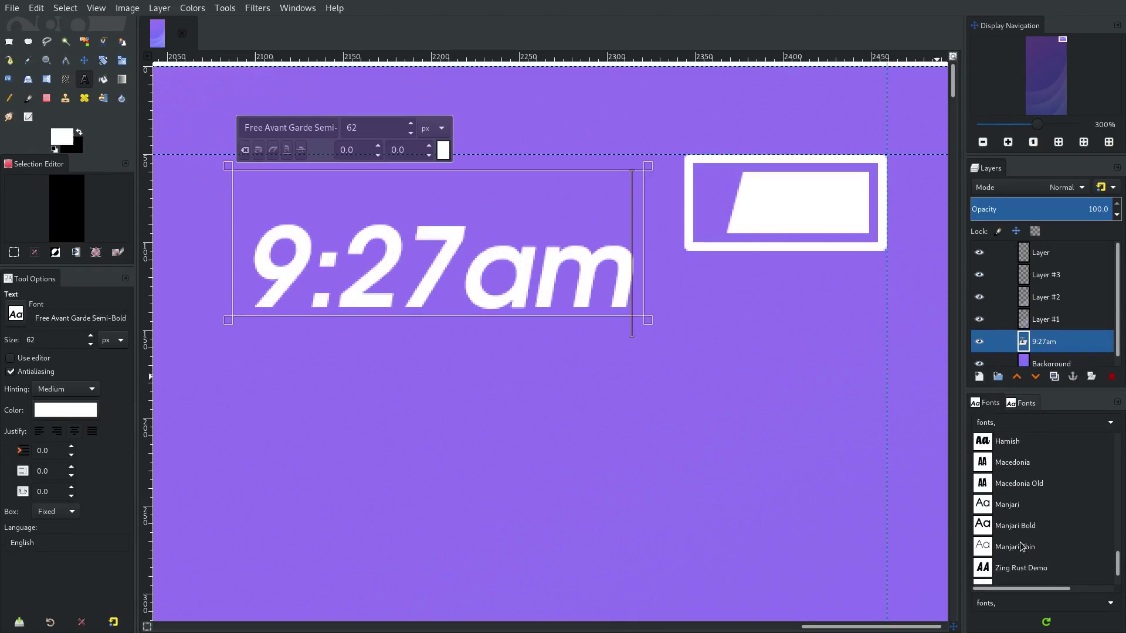
left_click(1021, 526)
Step: Try Aharoni CLM Bold again on the time text, and switch it to Air Americana Italic
scroll(1021, 528, "down", 1)
scroll(1021, 528, "down", 2)
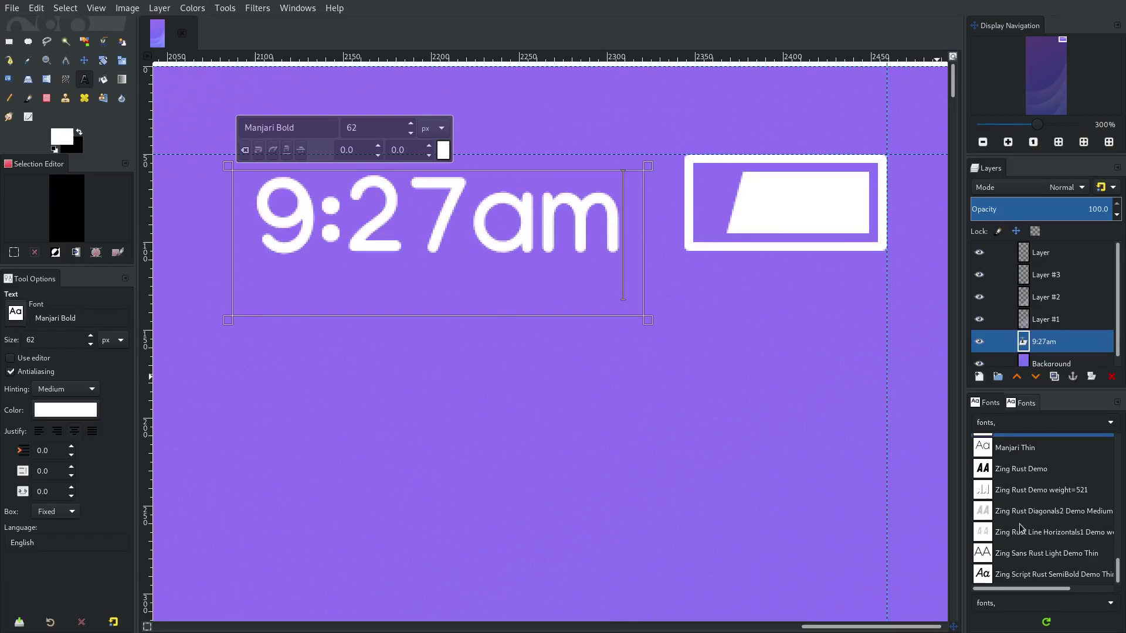
left_click_drag(1118, 567, 1022, 448)
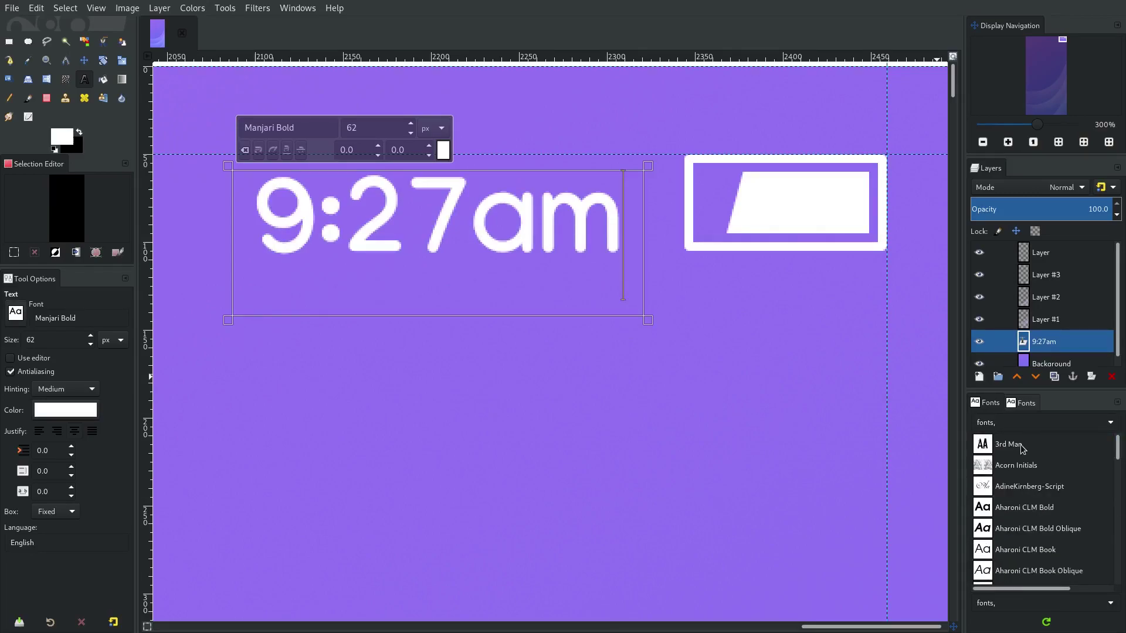
left_click(1038, 513)
scroll(1037, 514, "down", 3)
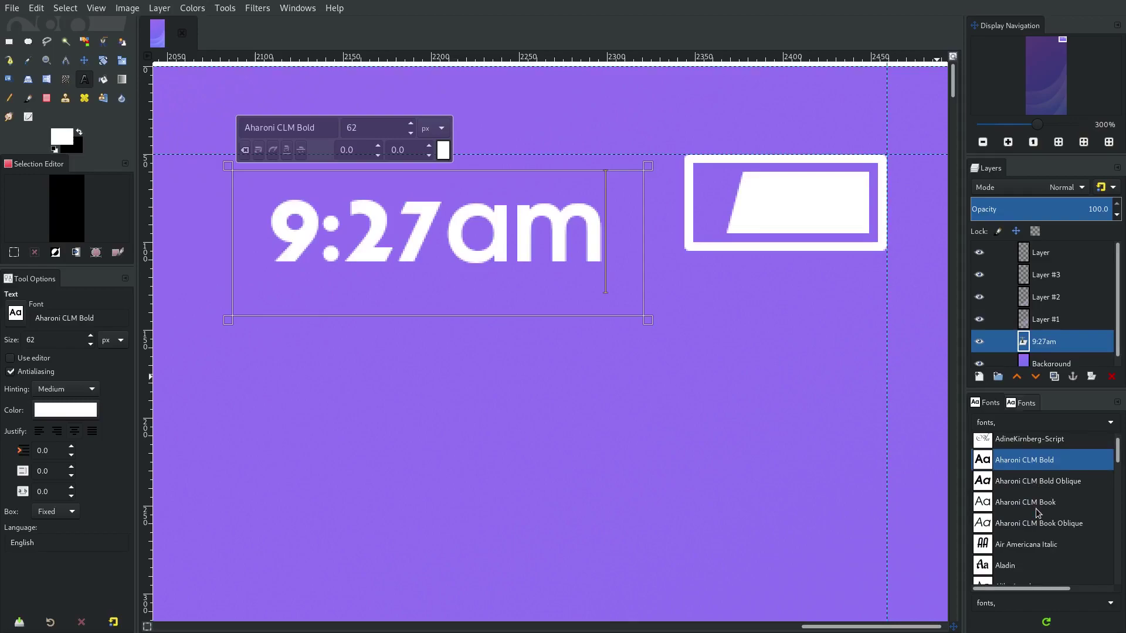
left_click(1034, 478)
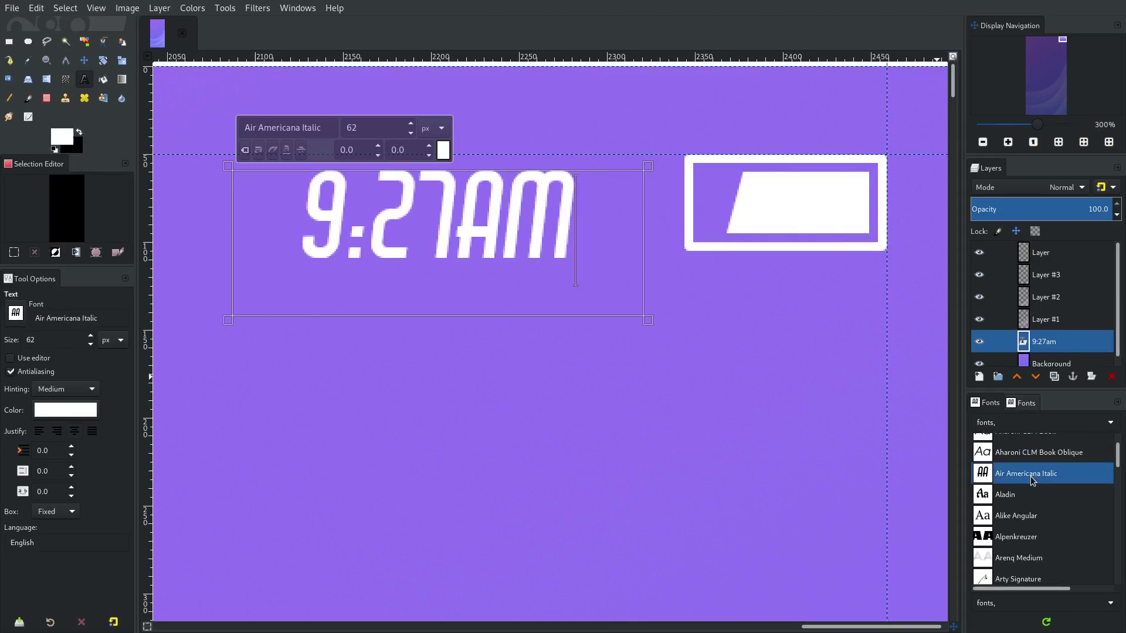
Step: Set the time text's box to Dynamic and reduce the letters "am" to 35 px
scroll(1033, 480, "down", 1)
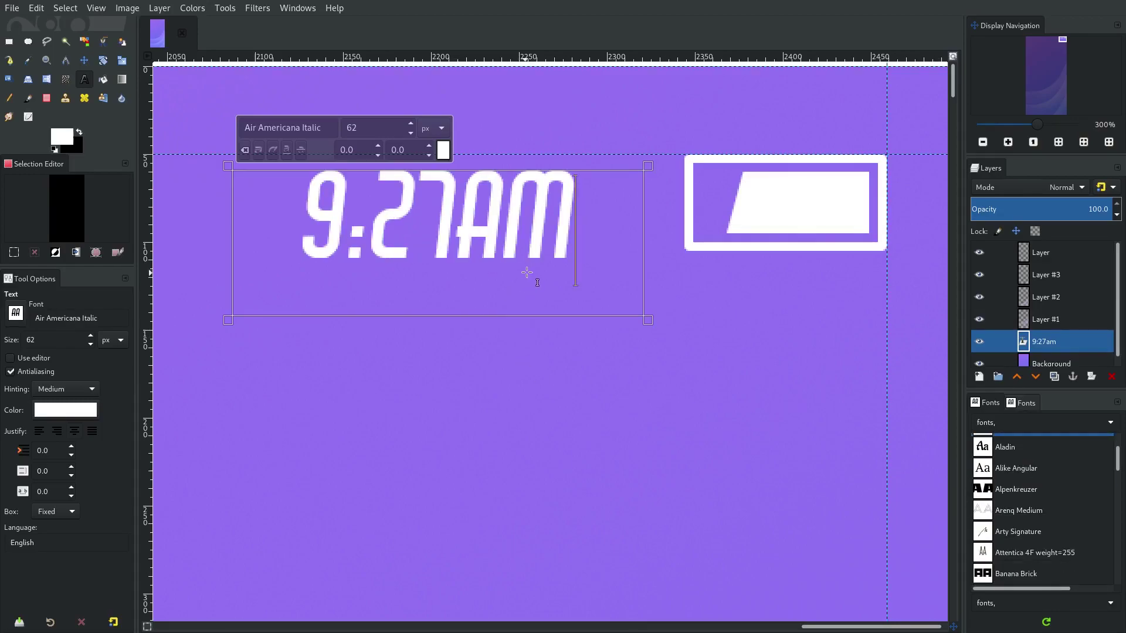
left_click(526, 272)
left_click(648, 319)
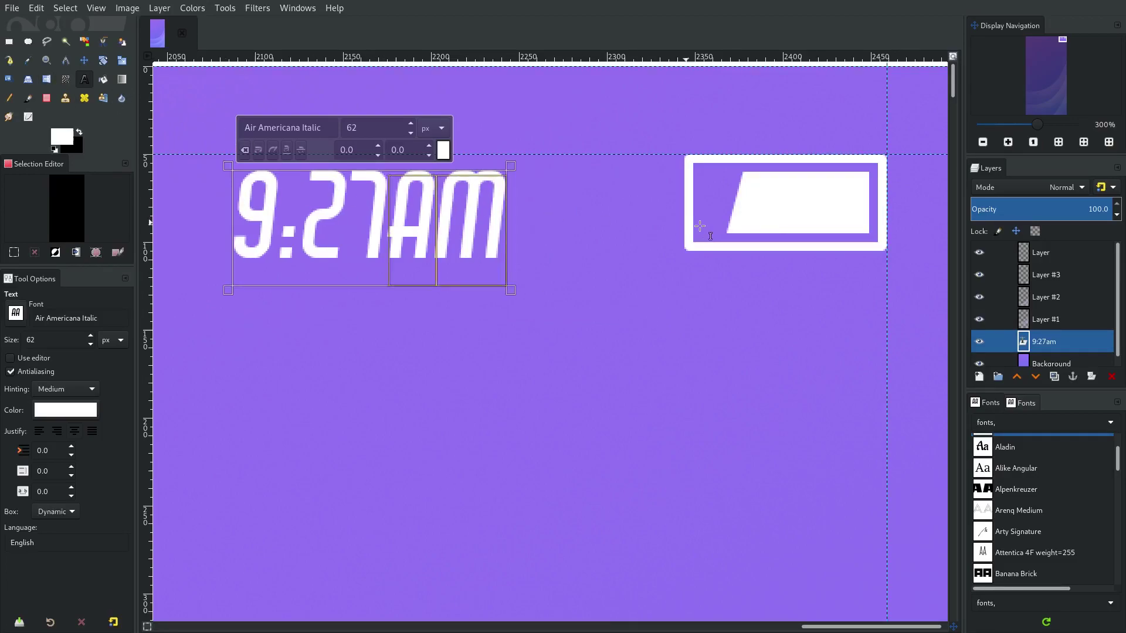
left_click_drag(387, 131, 201, 101)
key("Return")
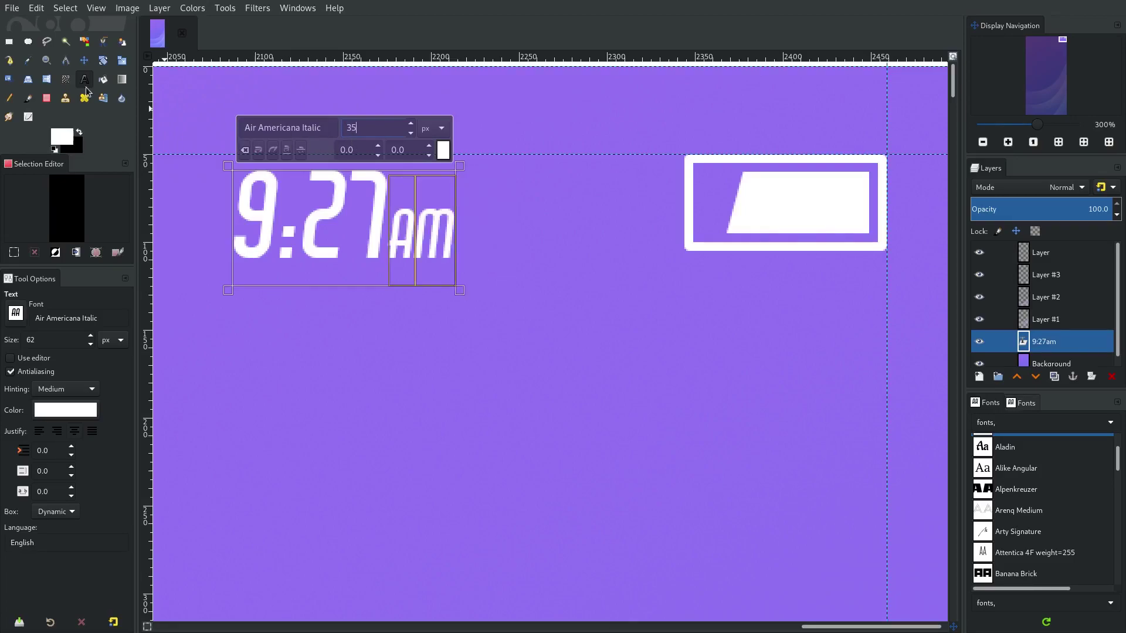
Step: Move the time text beside the battery icon and align its baseline to a new horizontal guide at the battery's lower edge
left_click(84, 60)
left_click_drag(387, 239, 591, 223)
scroll(696, 245, "up", 3)
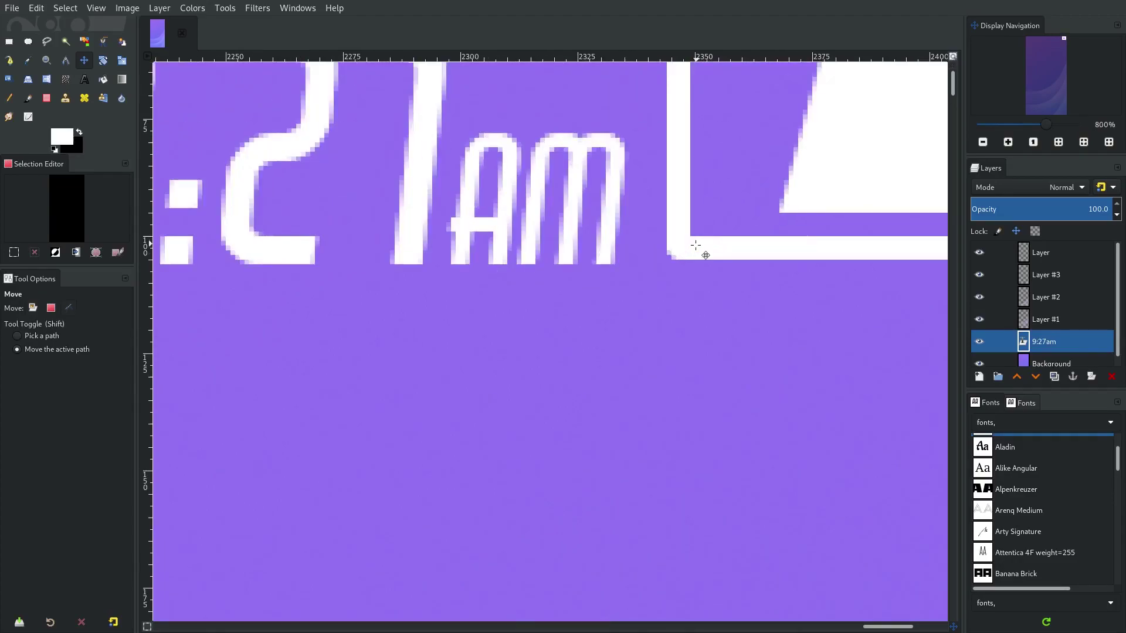
left_click_drag(604, 56, 646, 259)
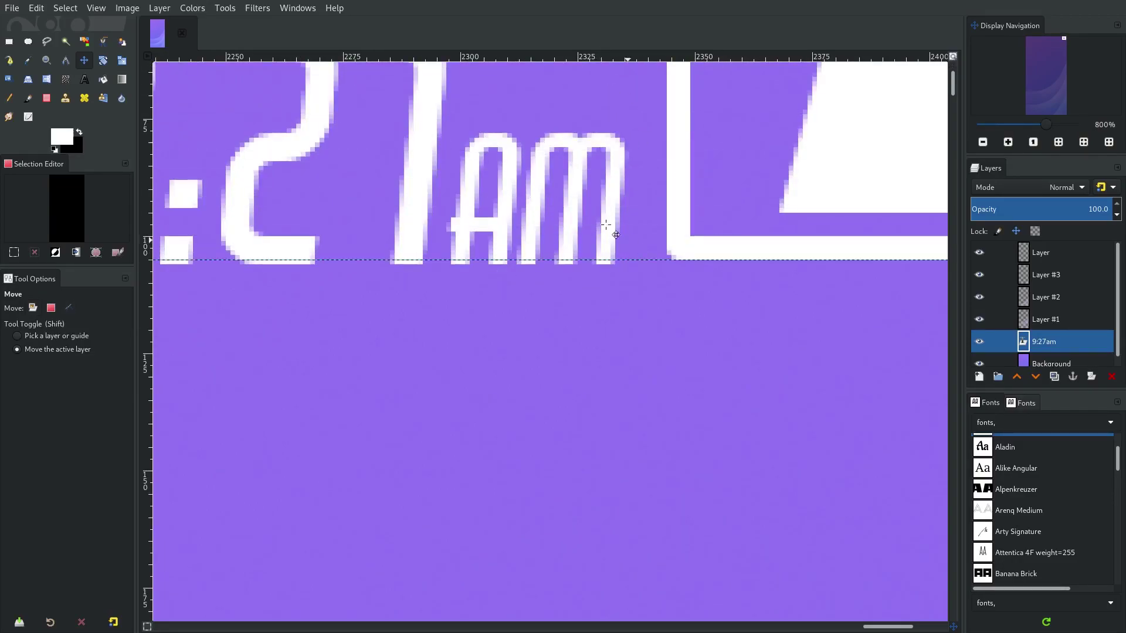
left_click_drag(606, 224, 604, 221)
scroll(591, 260, "up", 1)
scroll(519, 257, "down", 2)
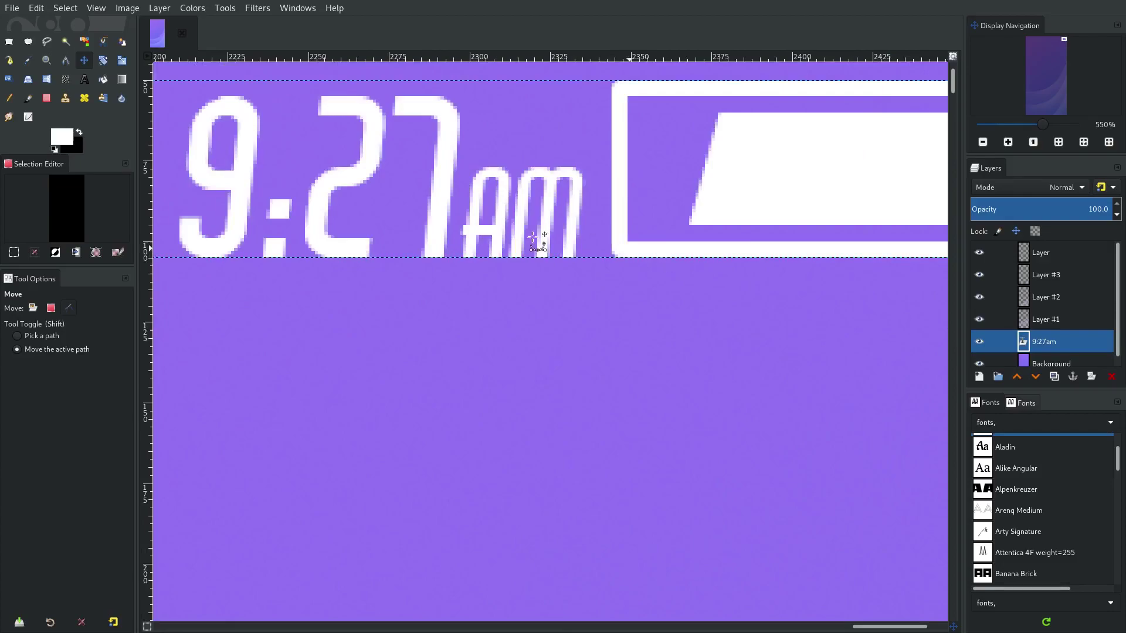
scroll(538, 245, "down", 3)
scroll(630, 252, "up", 2)
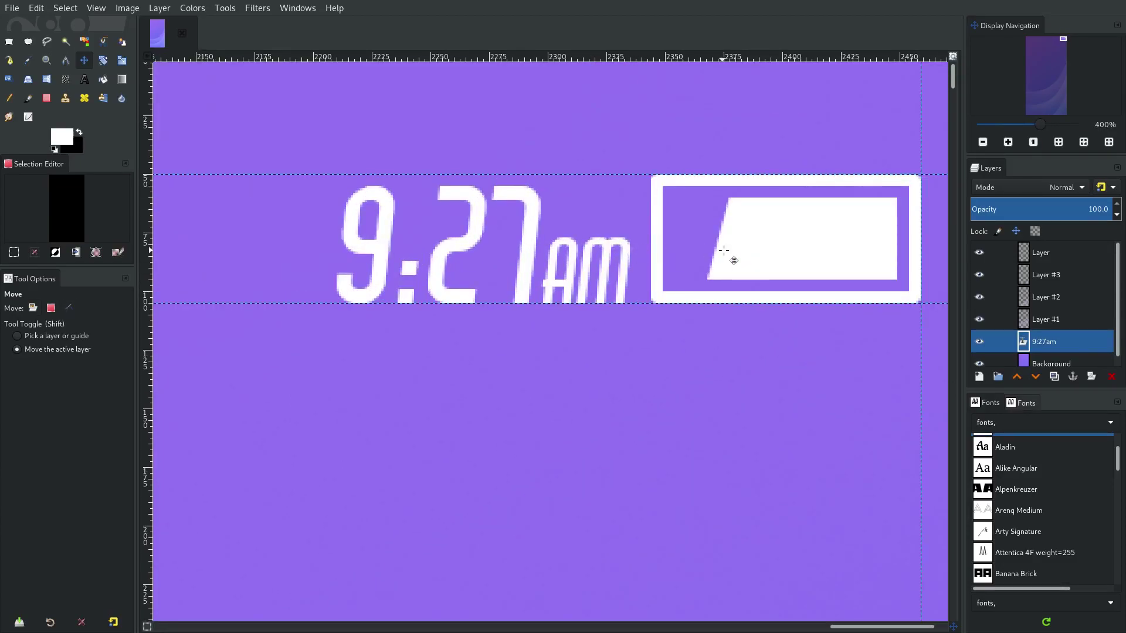
Step: Swap the battery icon and time text so the time ends at the right margin guide with the battery before it
left_click_drag(724, 251, 533, 244)
key("ctrl+z")
left_click_drag(837, 253, 593, 248)
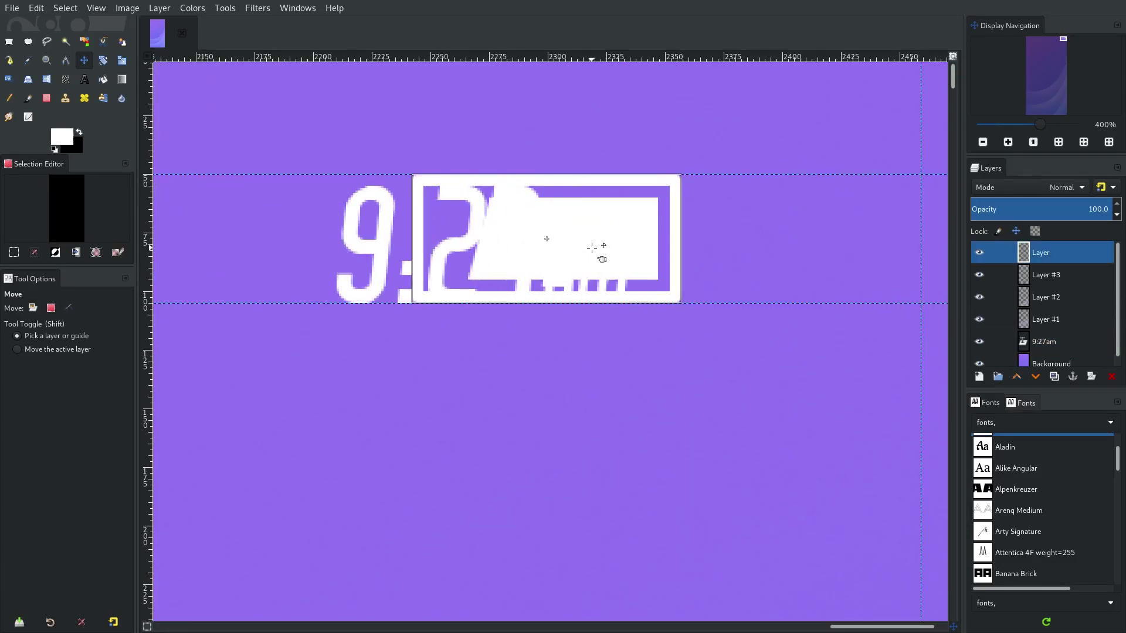
left_click_drag(449, 258, 788, 254)
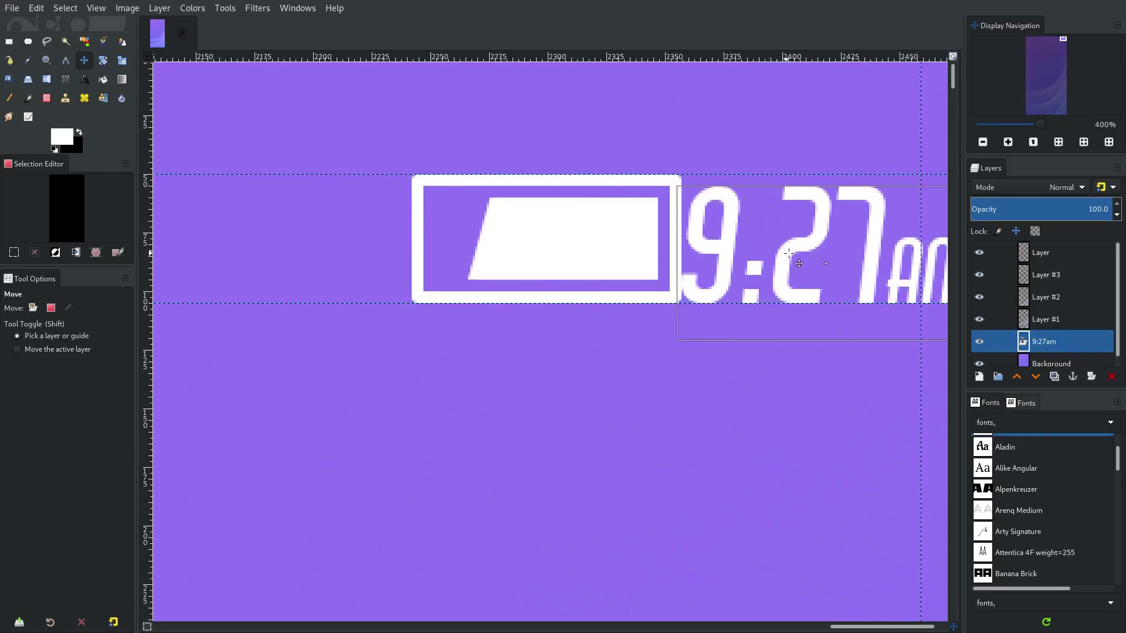
scroll(569, 253, "right", 5)
left_click_drag(586, 254, 528, 255)
left_click_drag(385, 244, 311, 244)
scroll(563, 303, "down", 5)
scroll(585, 309, "down", 3)
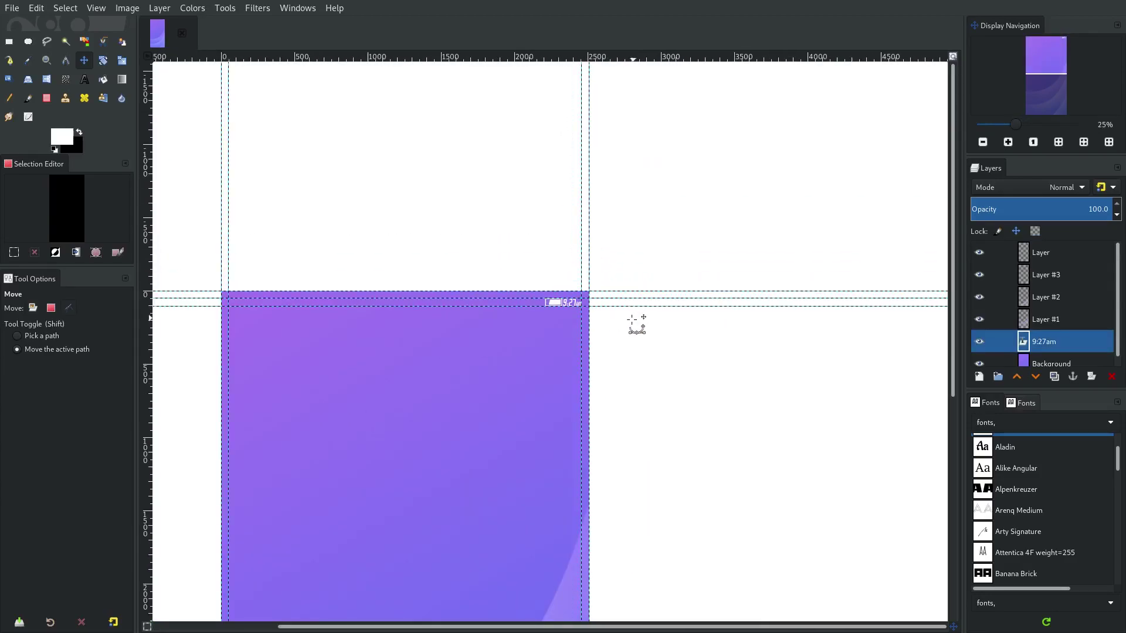
Step: Undo the swap of battery icon and time text and redo it to compare the two arrangements
scroll(522, 303, "up", 7)
key("ctrl+z")
key("ctrl+z")
key("ctrl+z")
scroll(892, 320, "down", 6)
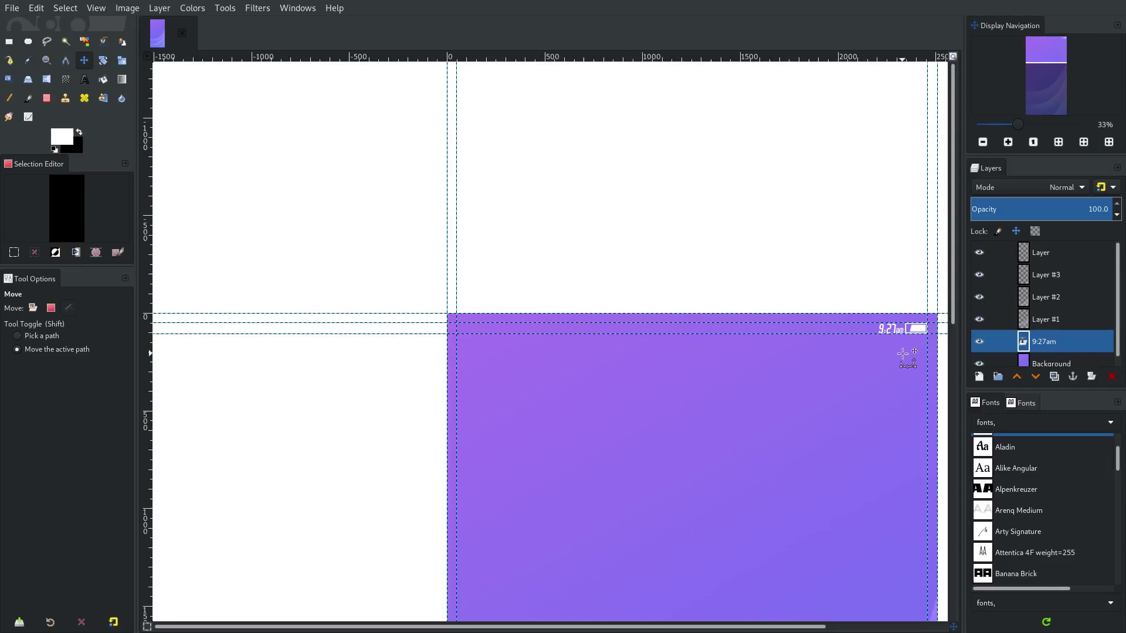
key("ctrl+y")
key("ctrl+y")
key("ctrl+y")
scroll(918, 335, "up", 4)
left_click_drag(915, 337, 636, 328)
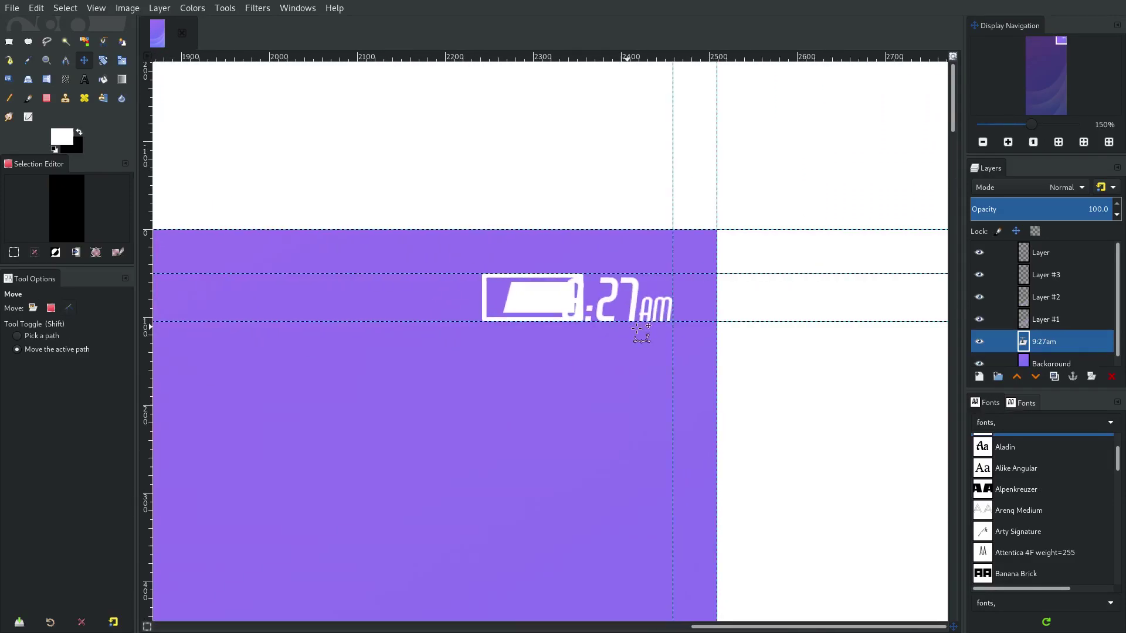
key("ctrl+z")
key("ctrl+y")
key("ctrl+y")
Step: Widen the gap by moving the battery icon about 8 px away from the time text, and select the Background layer
scroll(504, 303, "up", 4)
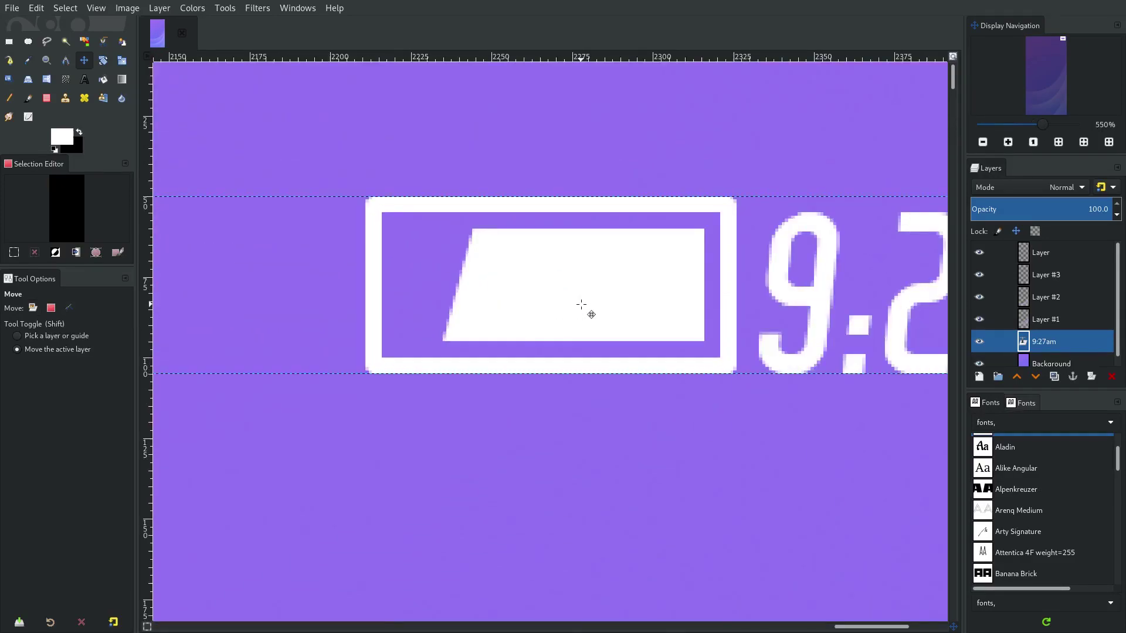
left_click_drag(582, 304, 557, 304)
scroll(749, 370, "down", 5)
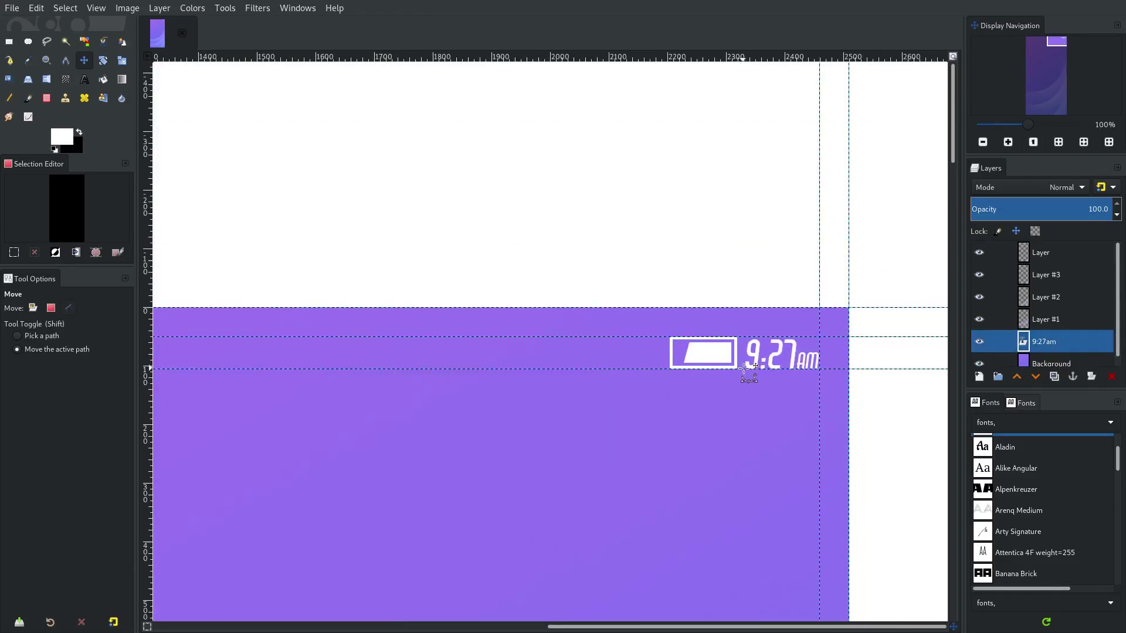
scroll(749, 371, "down", 5)
left_click(1051, 364)
scroll(674, 252, "down", 4)
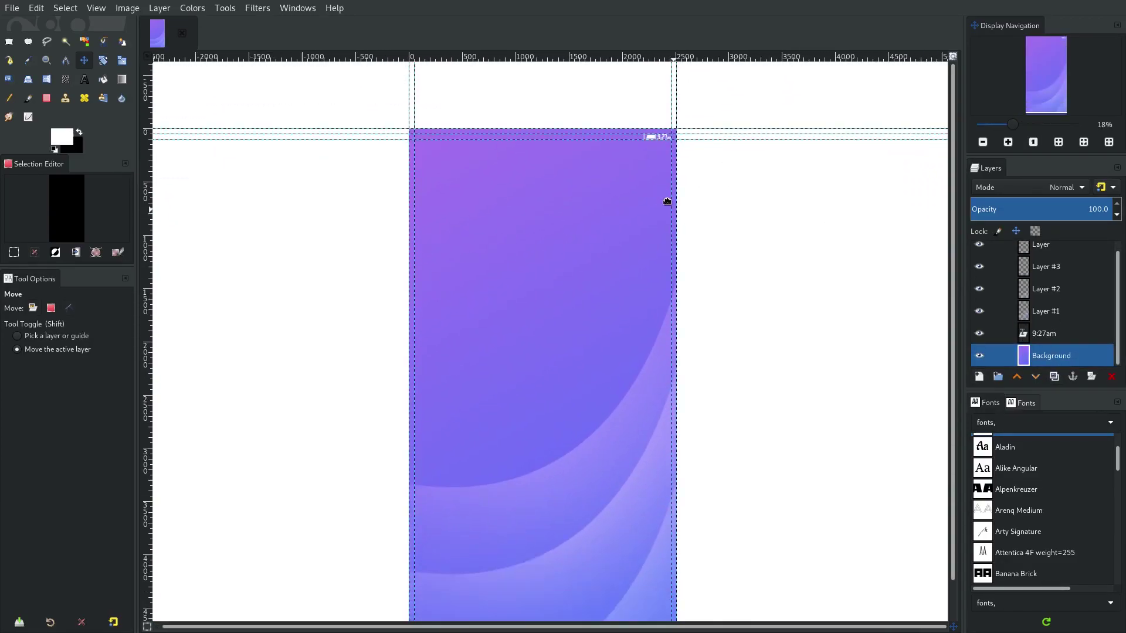
Step: Hide the rulers around the canvas and show them again
left_click(101, 8)
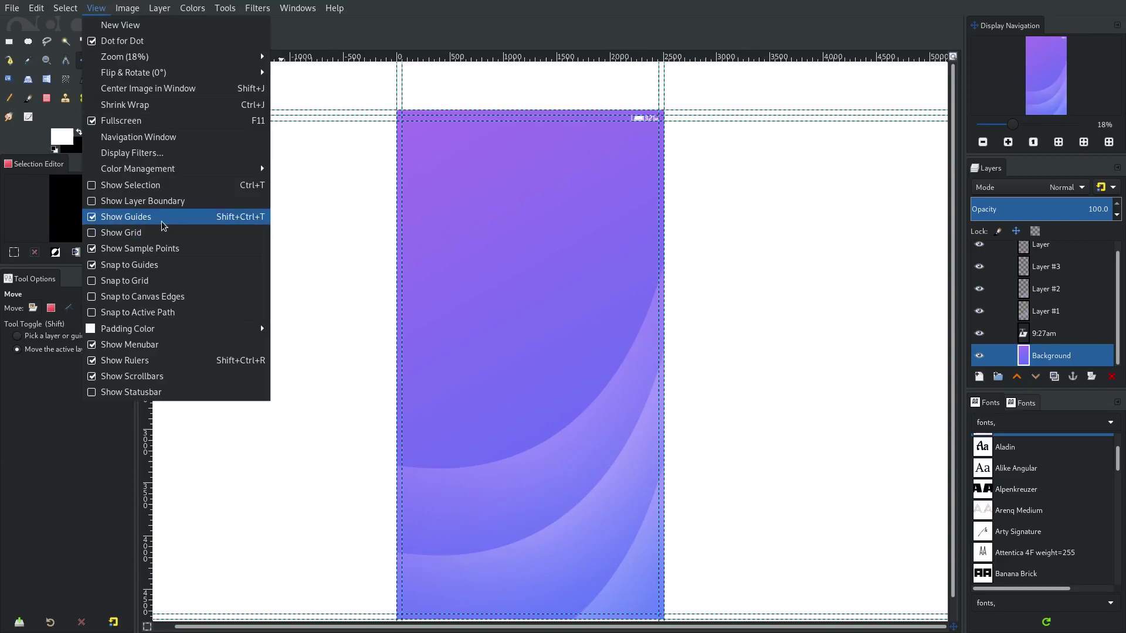
left_click(161, 360)
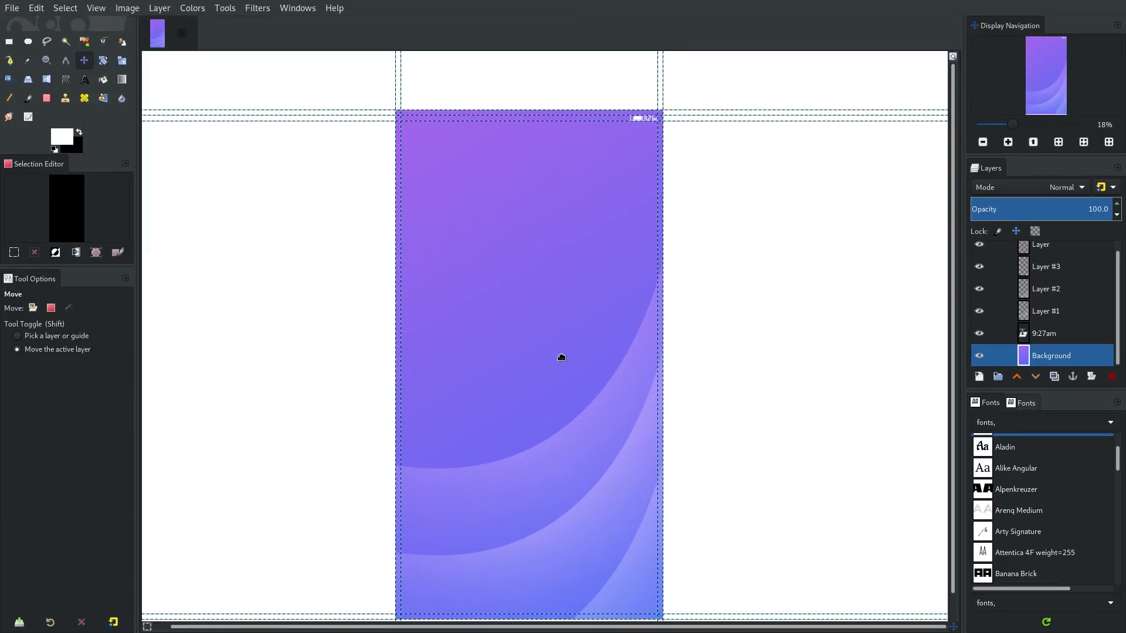
left_click(96, 8)
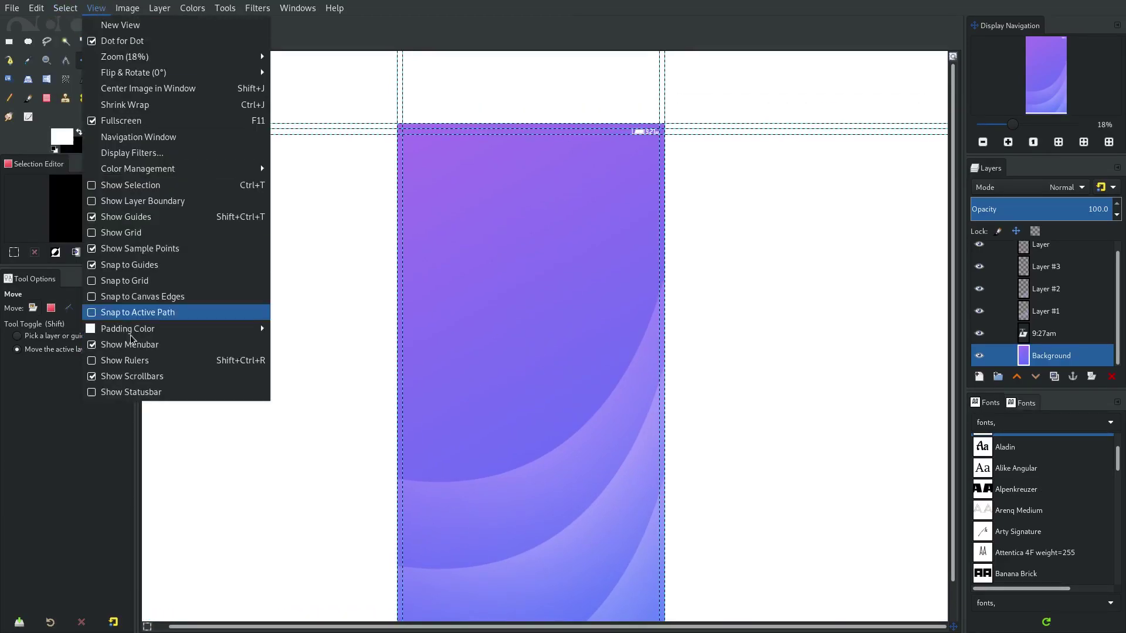
left_click(155, 360)
Step: Hide the guides and examine the battery icon and time text on the clean wallpaper
left_click(95, 8)
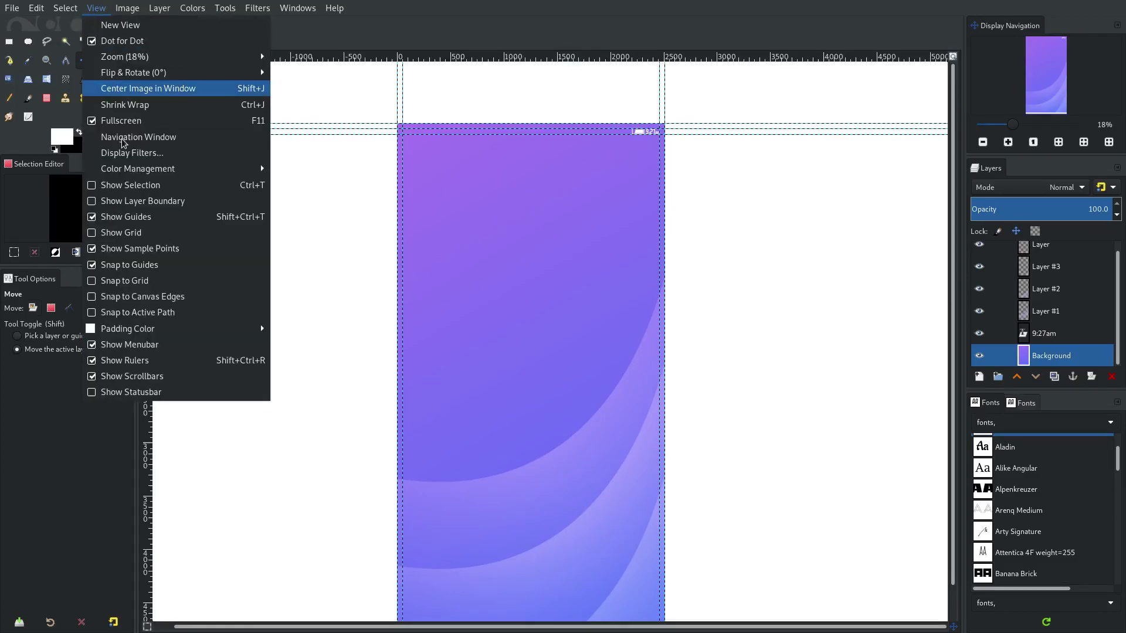
left_click(165, 215)
left_click_drag(706, 279, 700, 261)
scroll(701, 261, "down", 1)
scroll(683, 156, "up", 1)
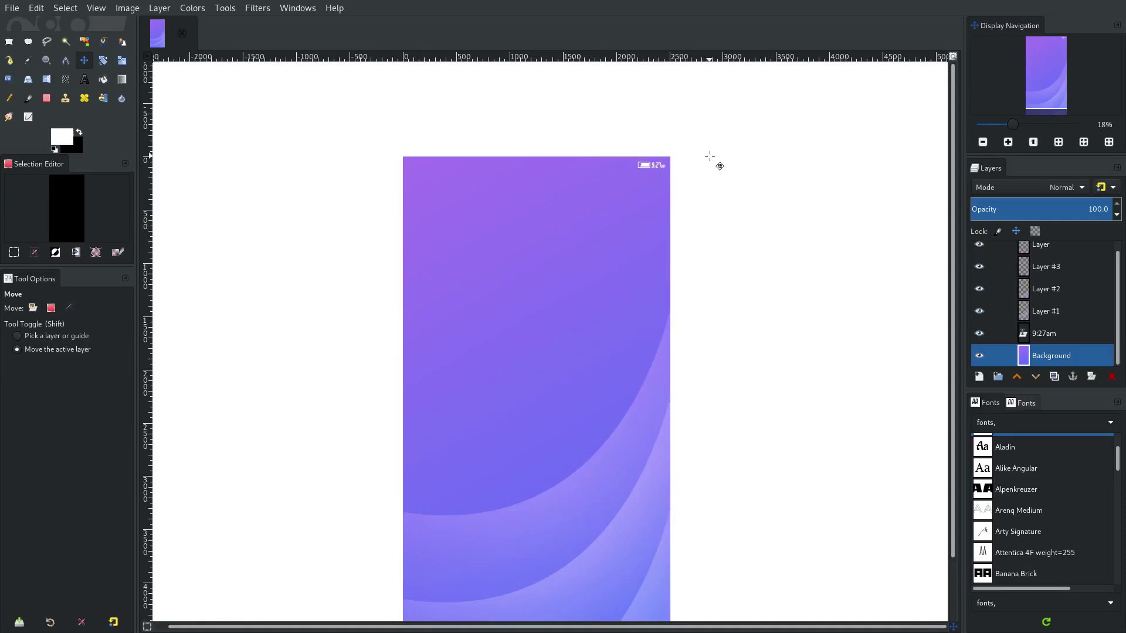
scroll(710, 158, "down", 1)
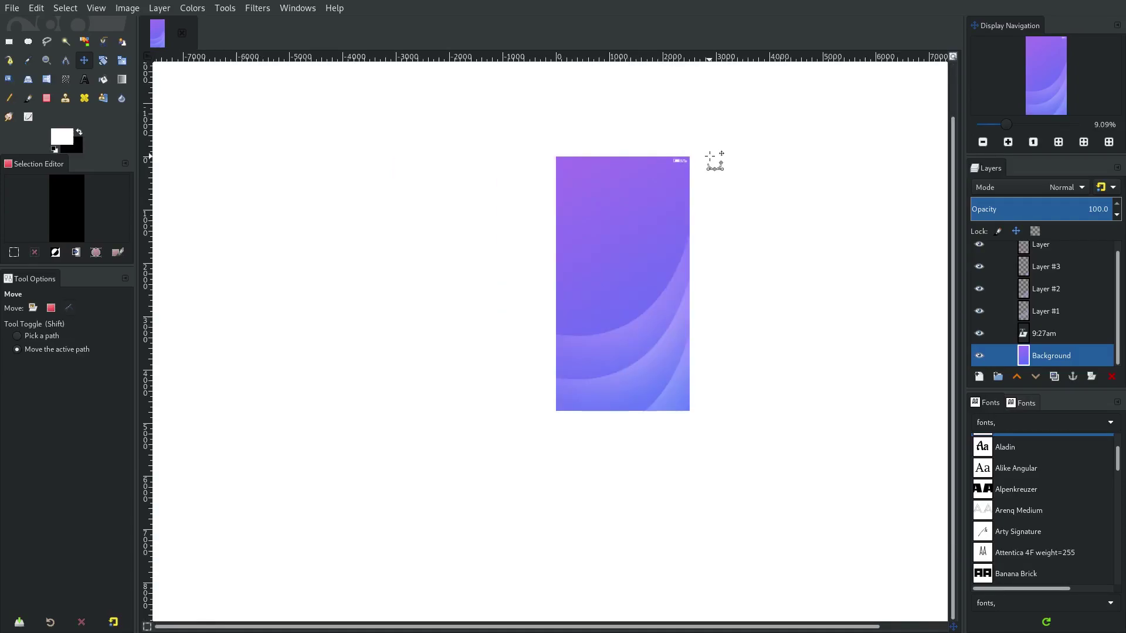
scroll(715, 158, "up", 4)
Step: Show the grid over the canvas and hide it again, and turn the guides back on
left_click(65, 8)
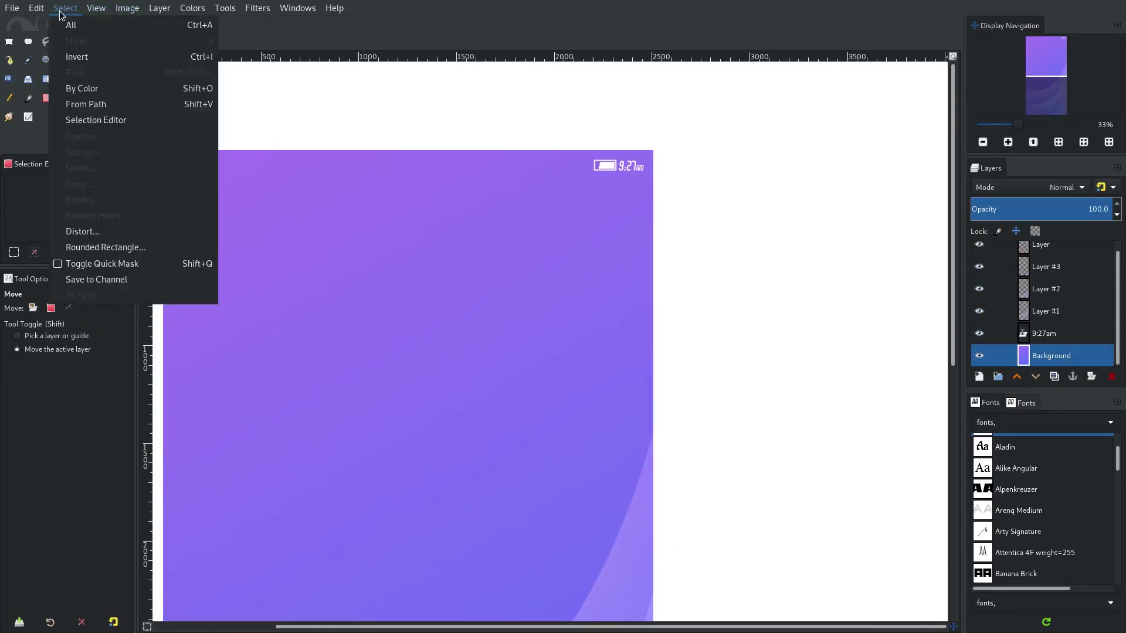
mouse_move(95, 9)
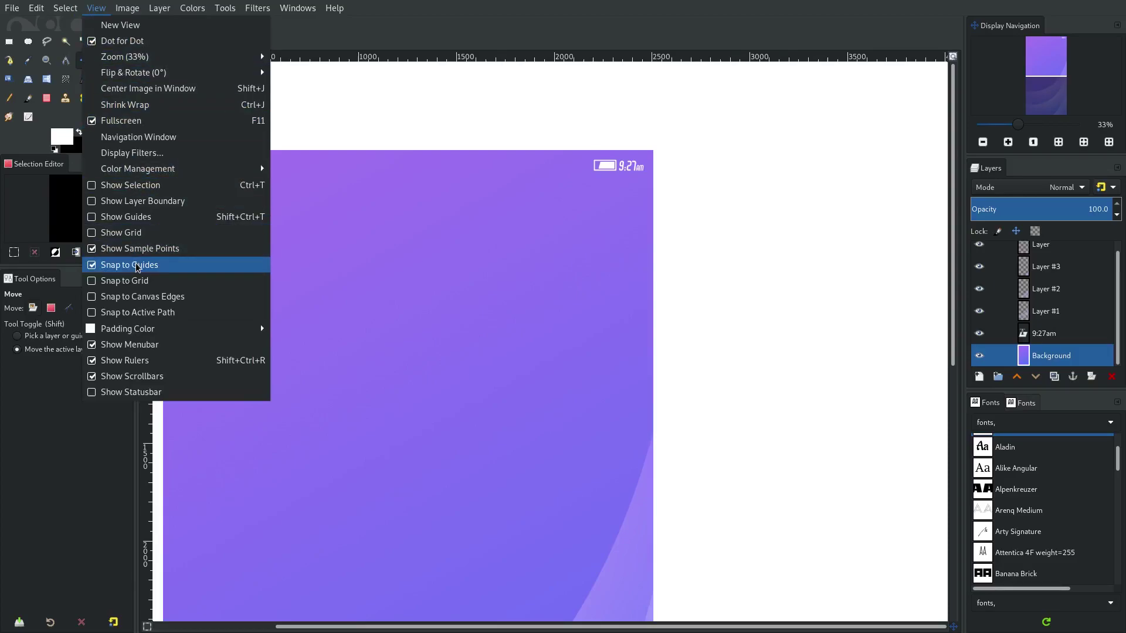
left_click(135, 232)
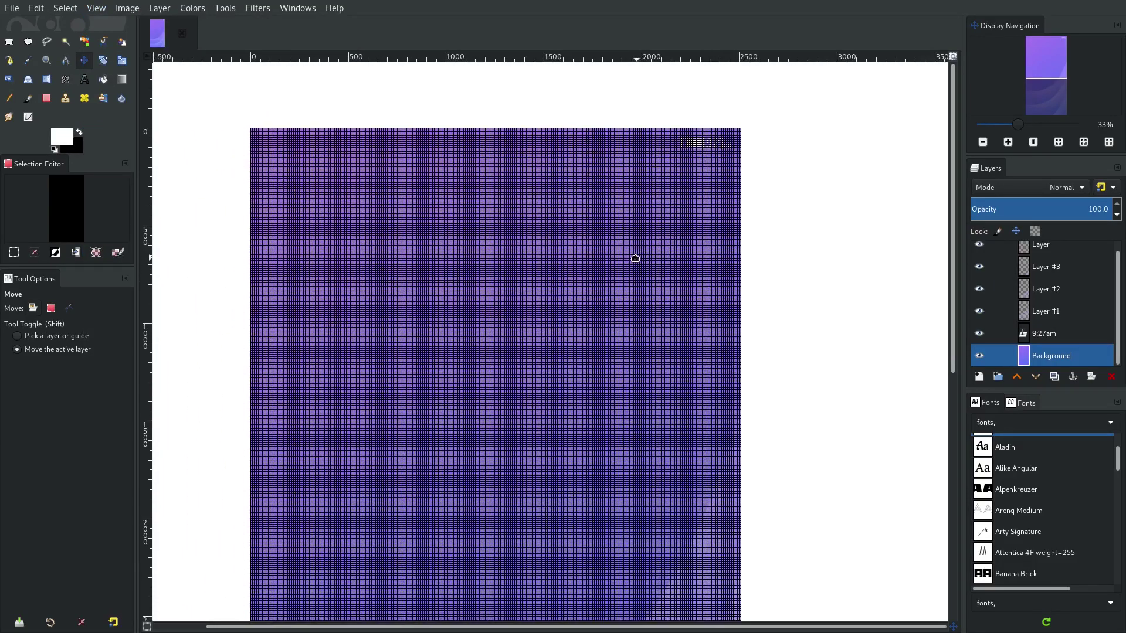
left_click(95, 9)
left_click(135, 233)
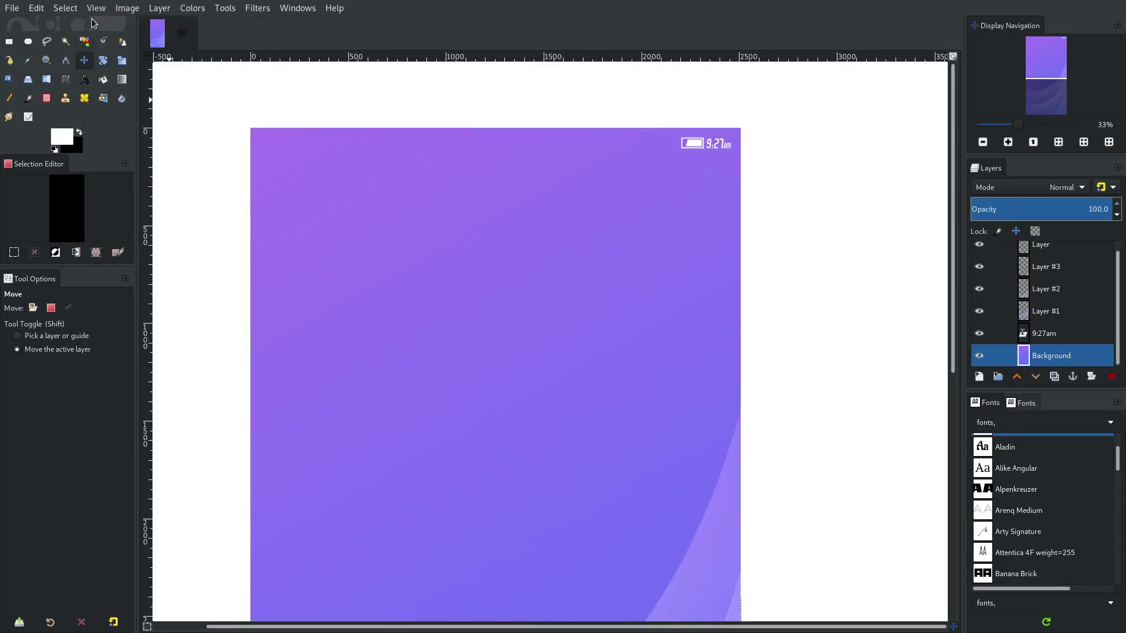
left_click(95, 8)
left_click(149, 199)
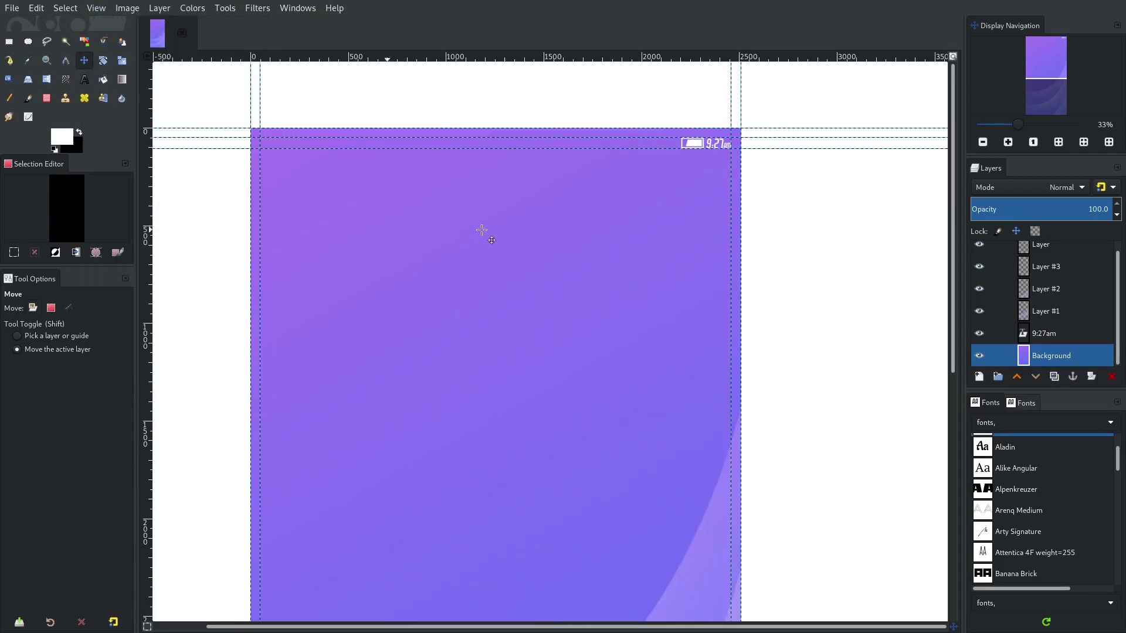
Step: Draw a full-width rectangular selection about 2509 × 753 px below the status area, starting at about y = 507 px
left_click(9, 41)
scroll(441, 249, "down", 3)
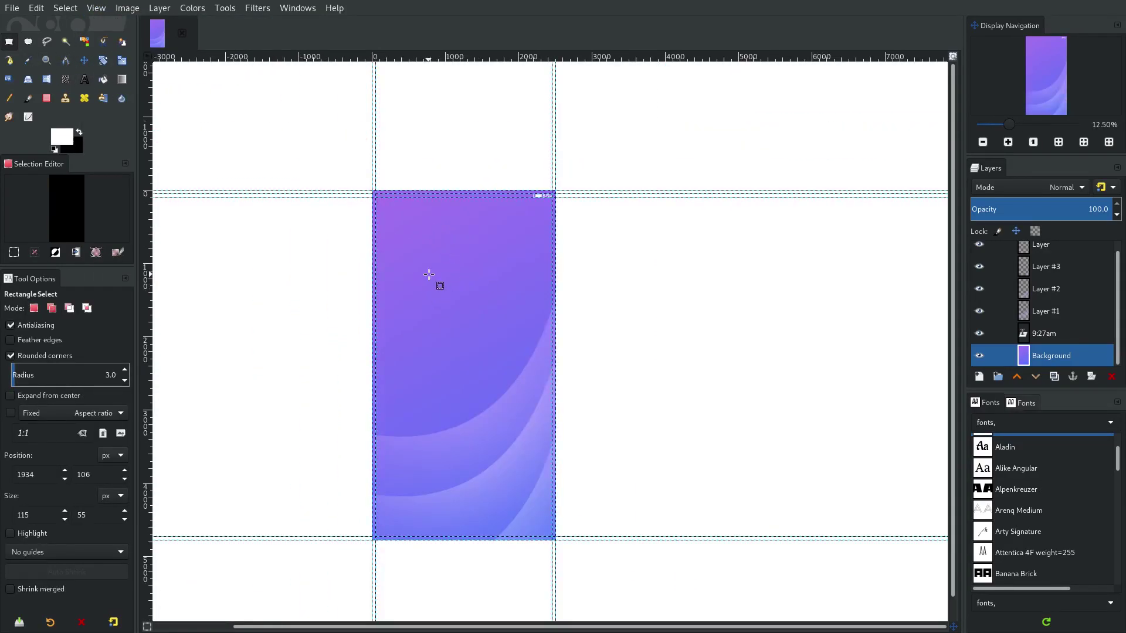
left_click(978, 377)
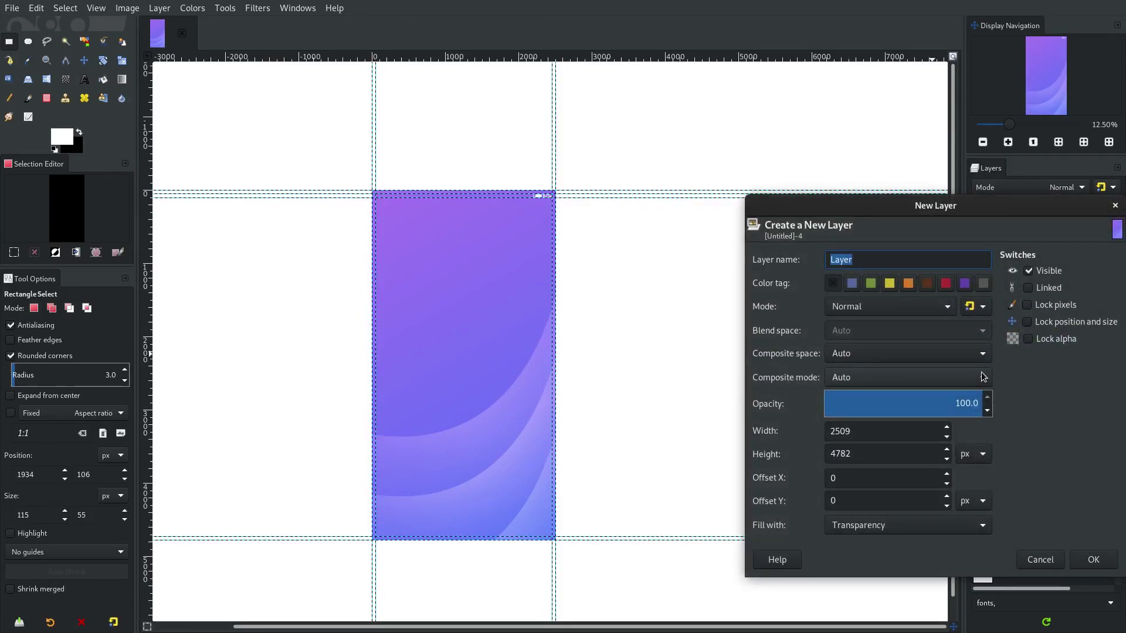
left_click(1113, 559)
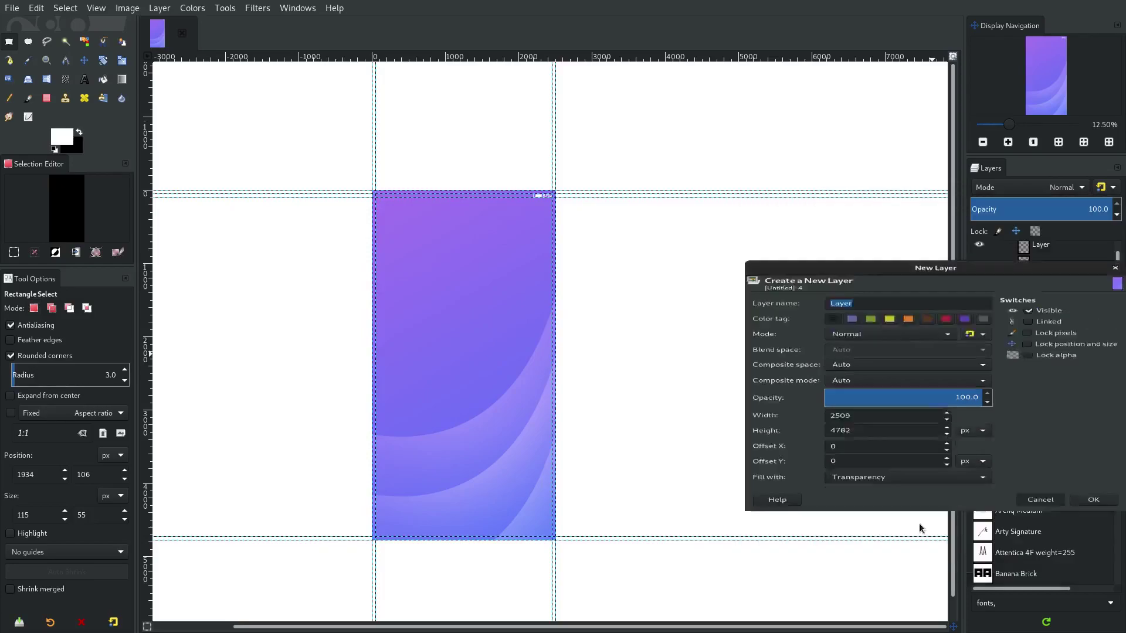
scroll(451, 171, "up", 3)
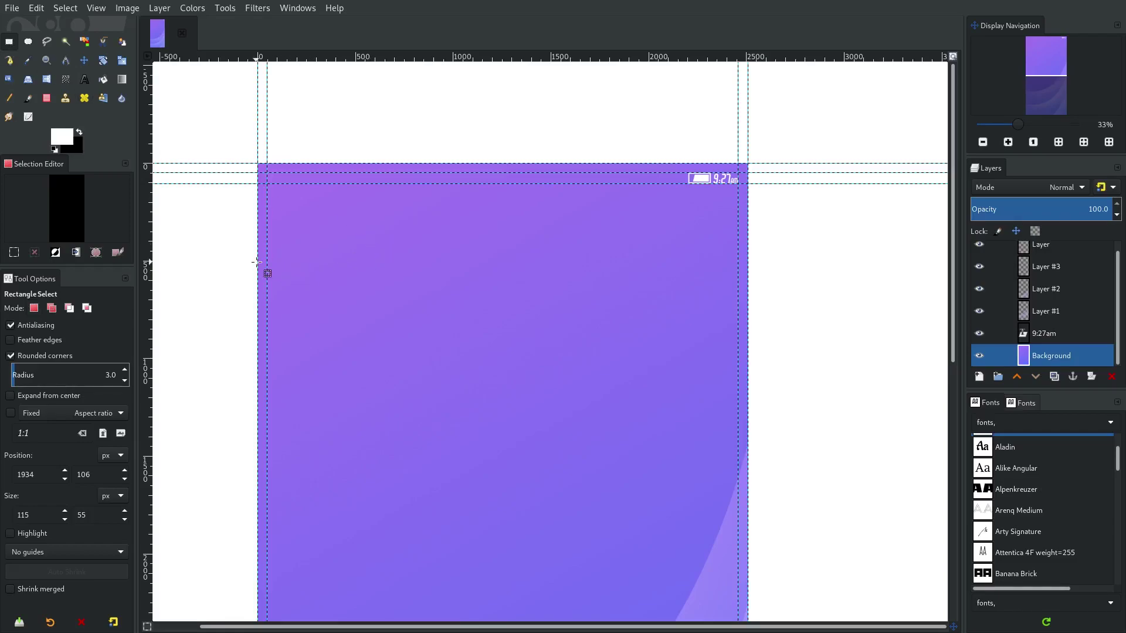
left_click_drag(257, 262, 748, 410)
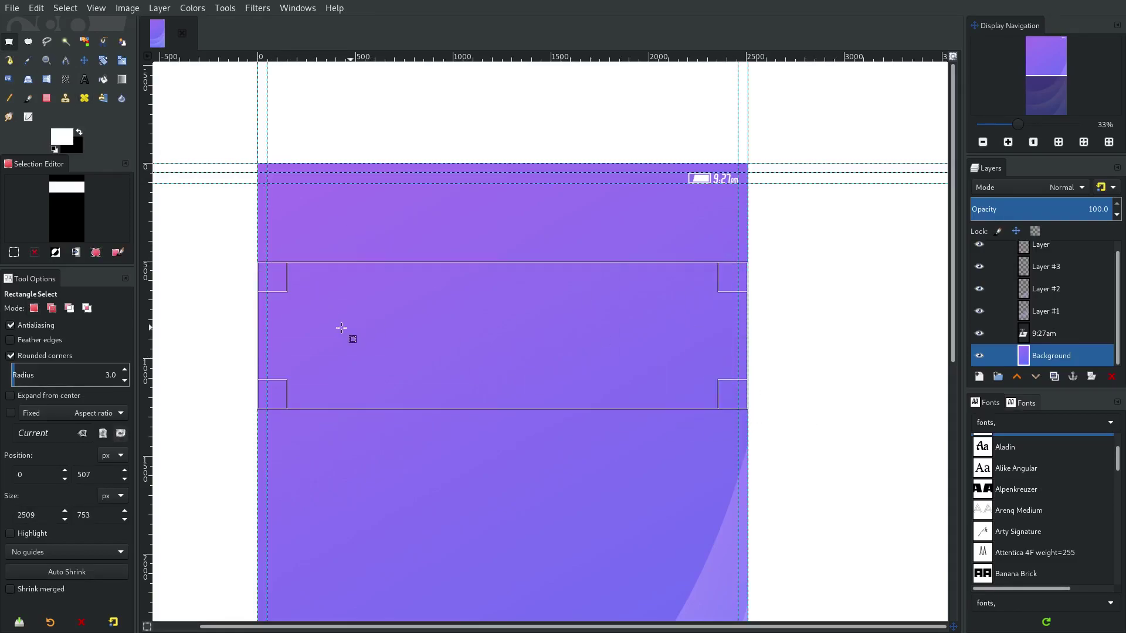
scroll(265, 298, "up", 5)
scroll(432, 332, "down", 5)
left_click_drag(480, 331, 348, 300)
left_click(557, 339)
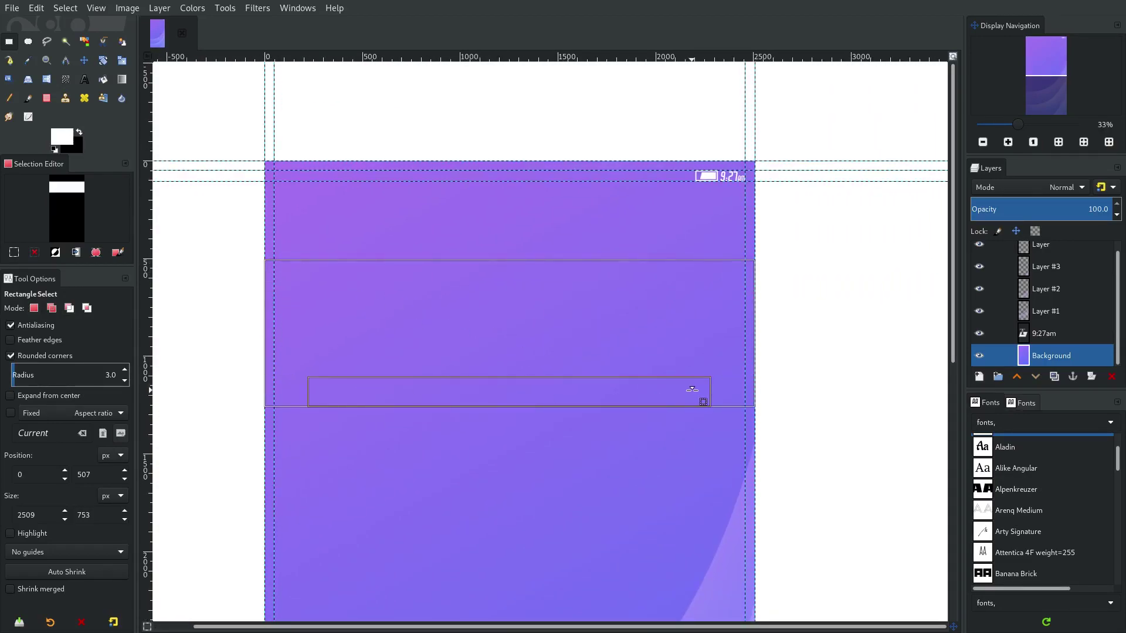
Step: Add a transparent layer above the background and draw a full-width rectangular selection about 2509 × 681 px, starting at about y = 840 px
left_click(979, 378)
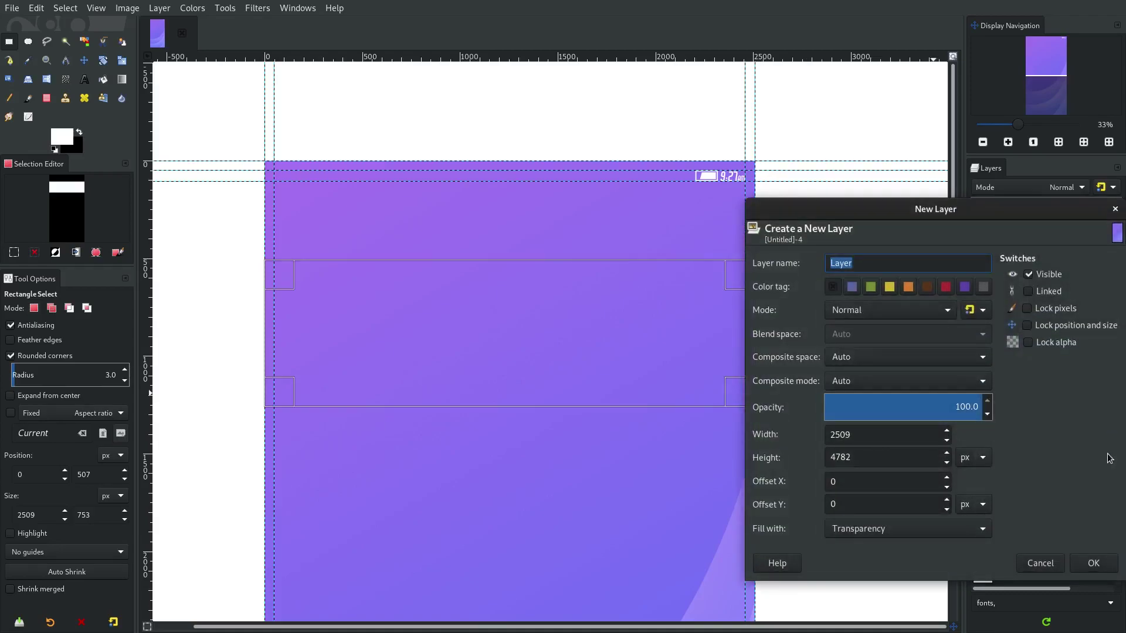
left_click(1094, 565)
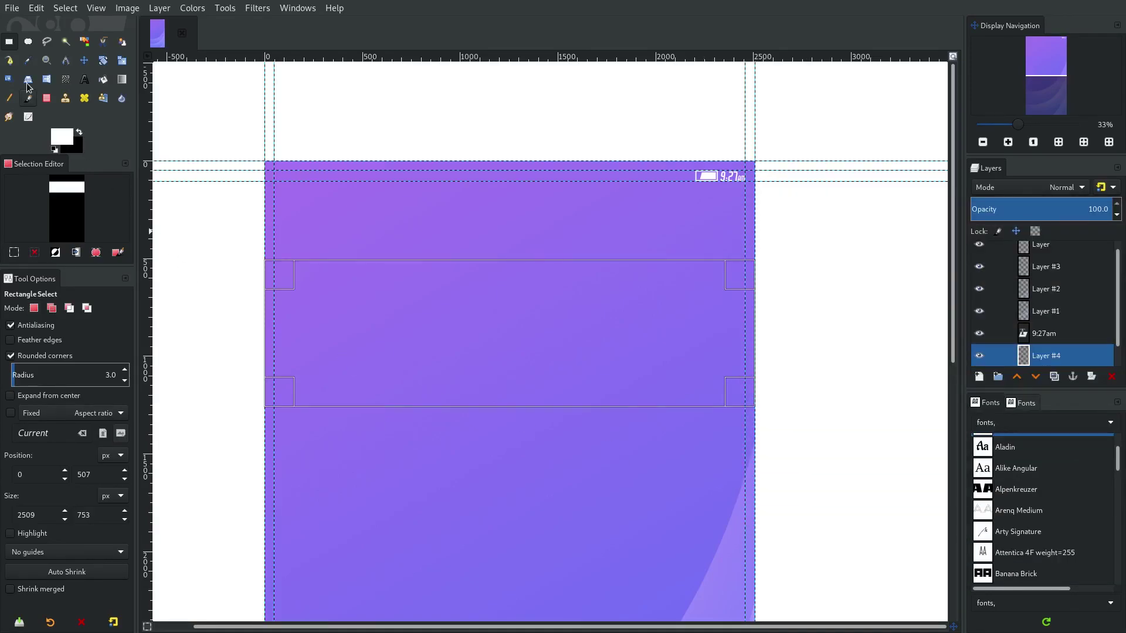
left_click(103, 81)
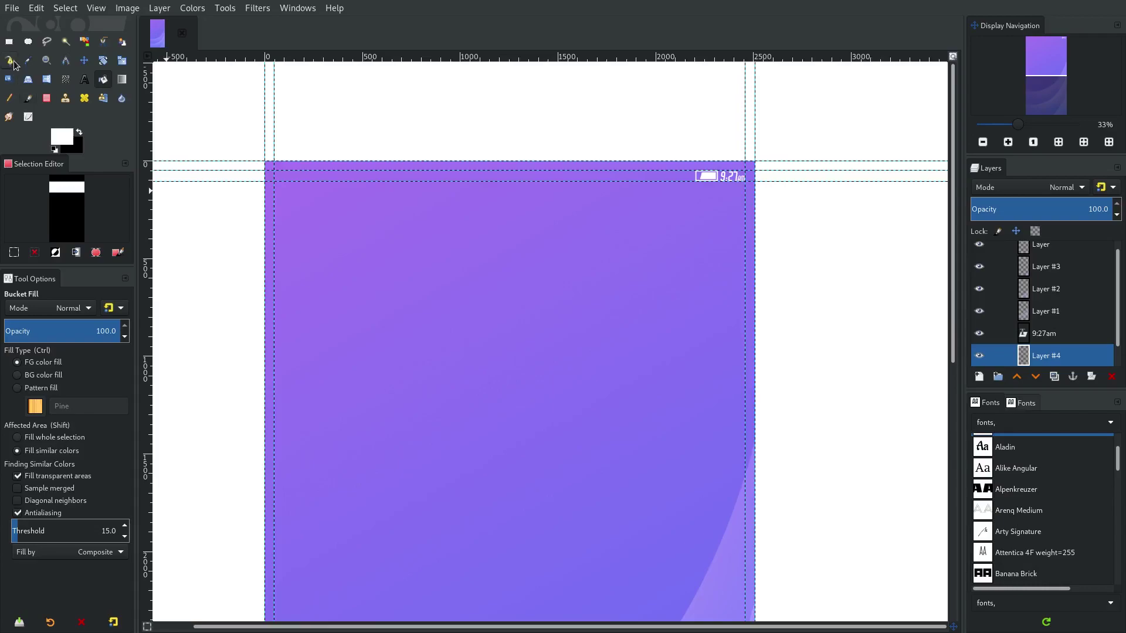
left_click(8, 43)
left_click_drag(265, 325, 755, 458)
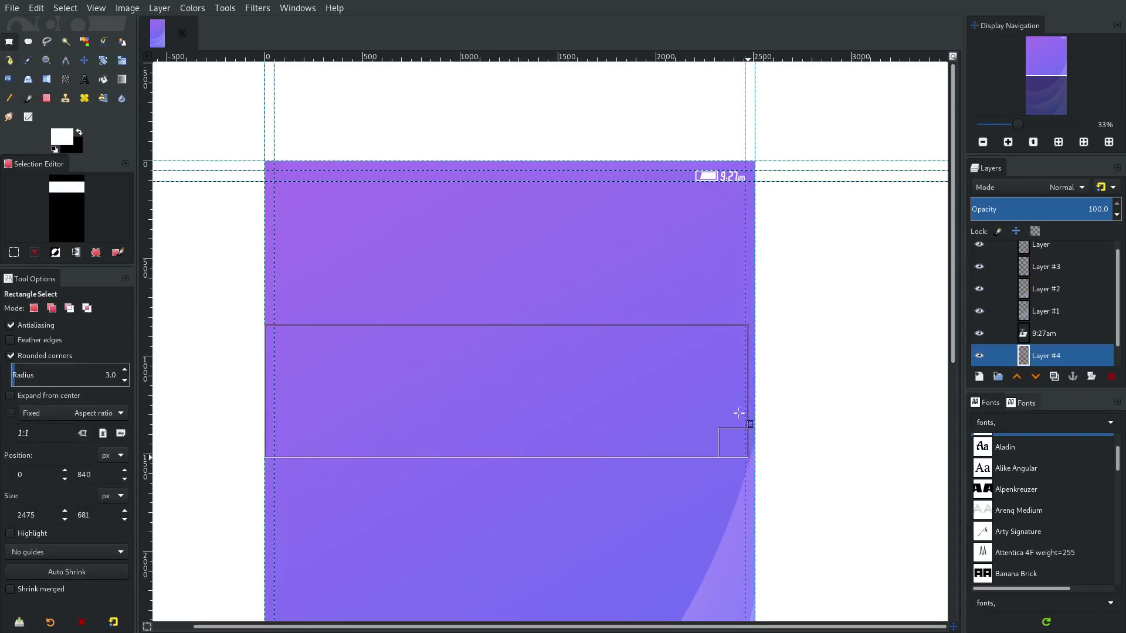
left_click(290, 377)
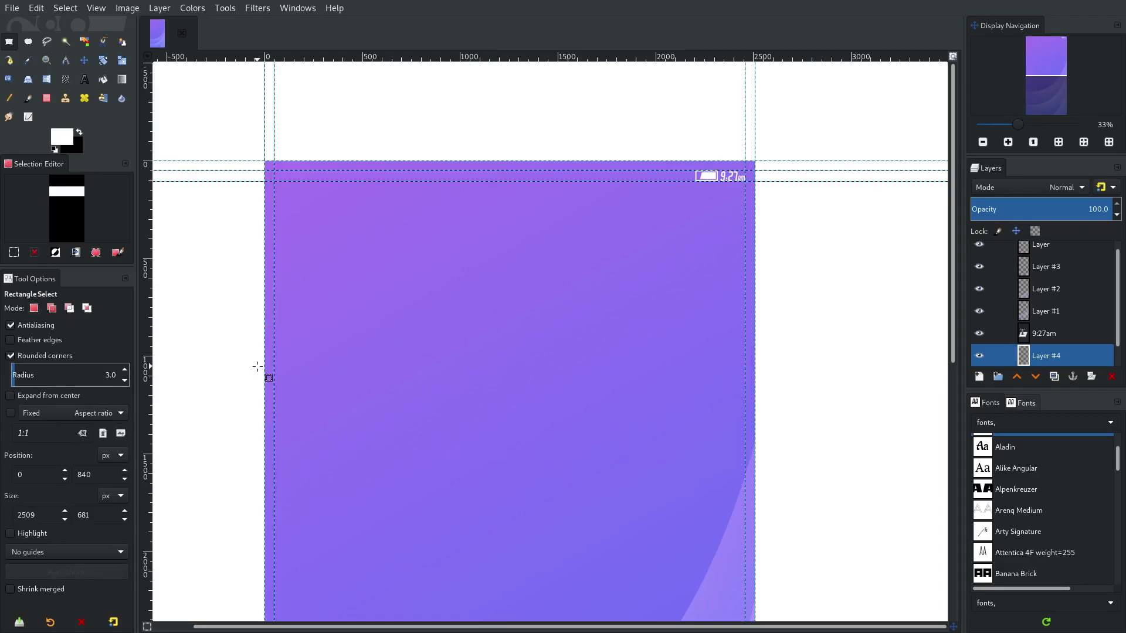
Step: Fill the full-width band selection with white on the new layer
left_click(67, 10)
mouse_move(91, 15)
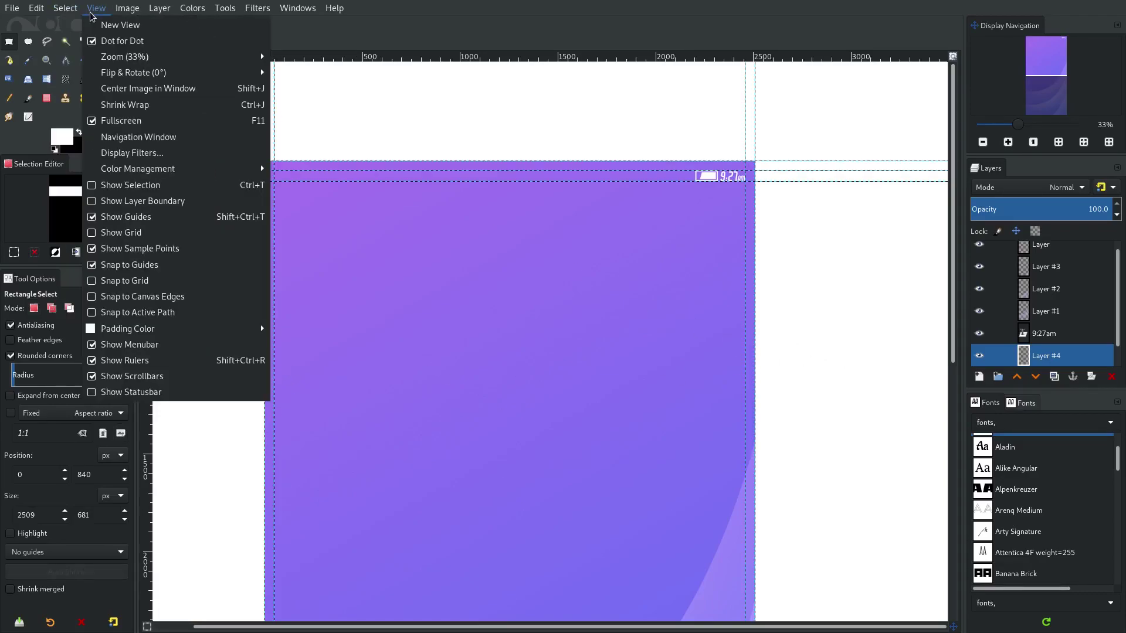
left_click(427, 422)
key("1")
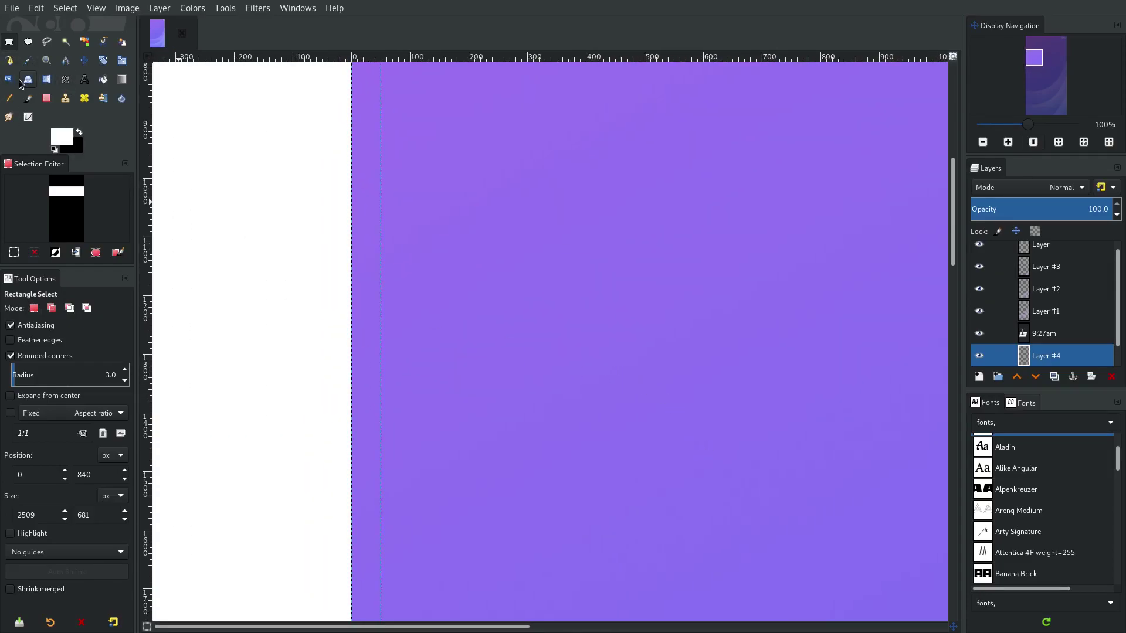
left_click(102, 80)
scroll(666, 395, "down", 5)
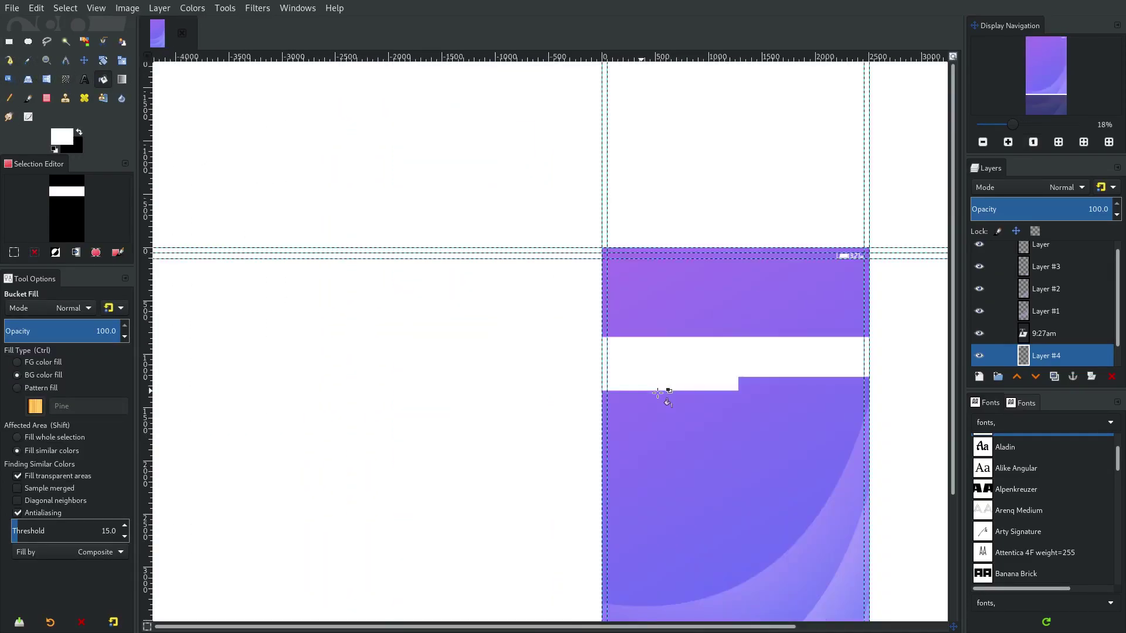
left_click_drag(734, 397, 490, 341)
scroll(359, 292, "up", 3)
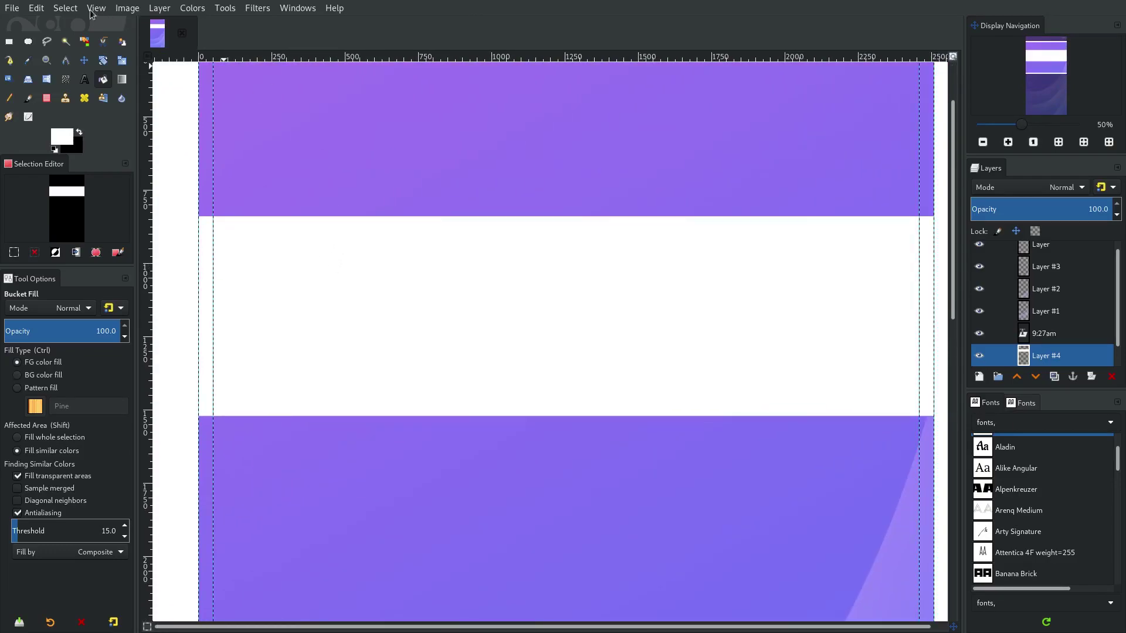
Step: Clear the selection and crop the white band's layer to its content
left_click(65, 8)
left_click(70, 40)
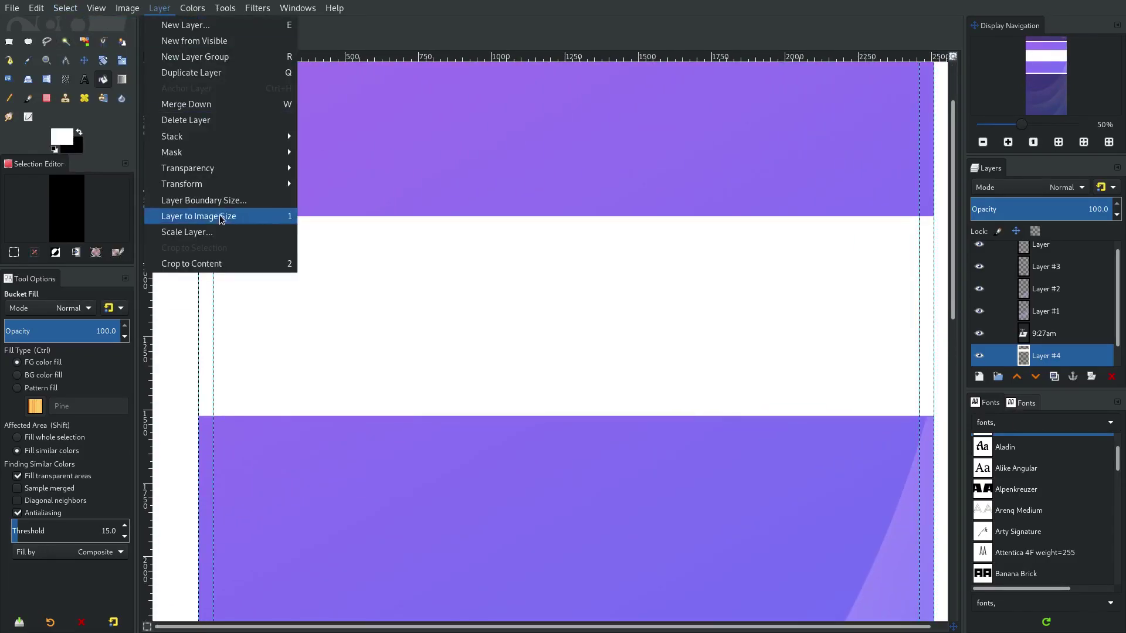
left_click(221, 264)
key("shift+r")
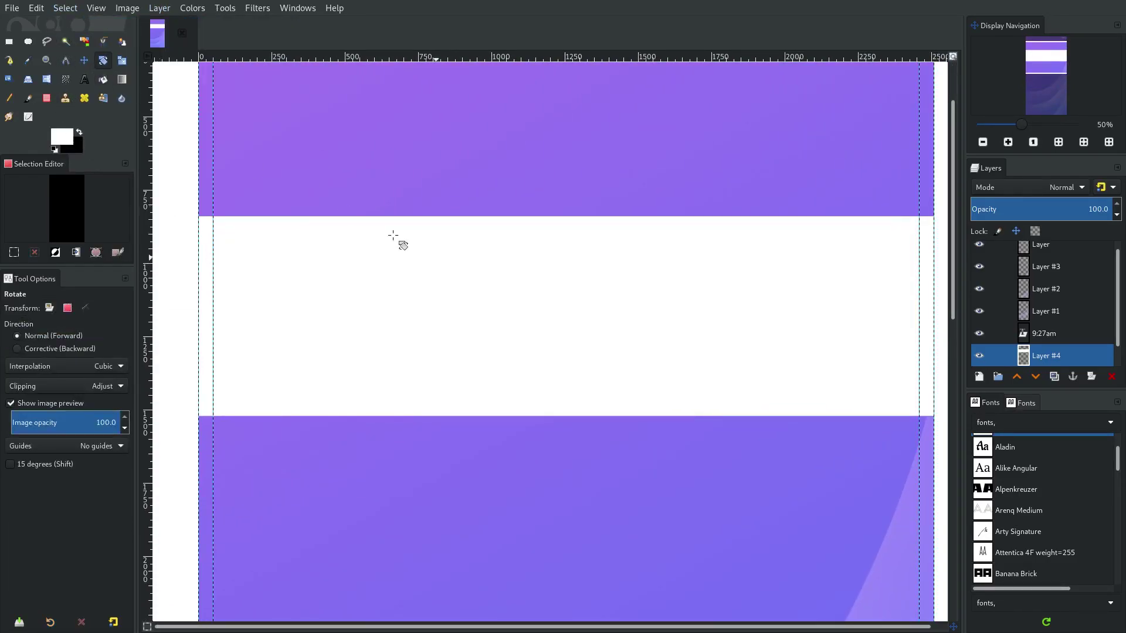
Step: Place a vertical guide through the center of the white band at about x = 1255 px
left_click(85, 62)
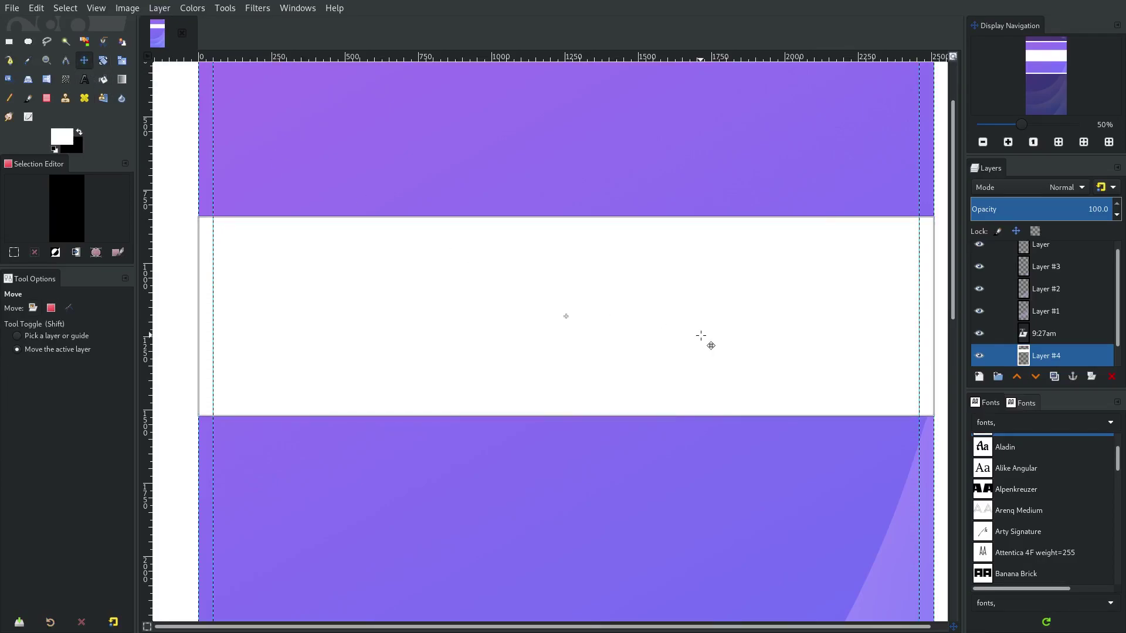
scroll(572, 329, "up", 8)
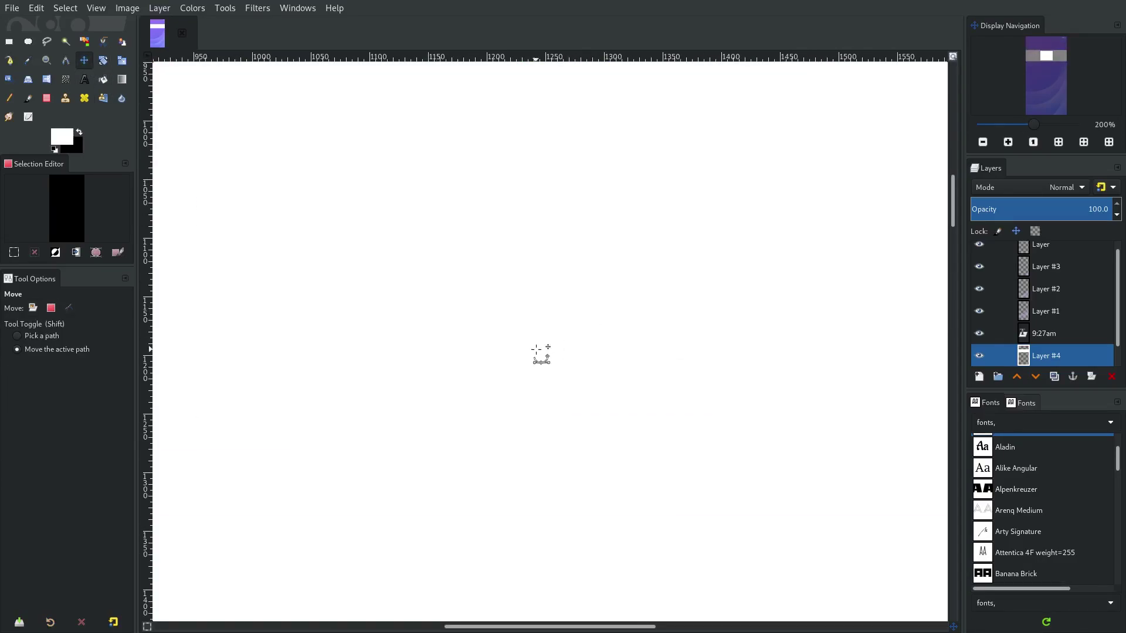
scroll(554, 339, "up", 3)
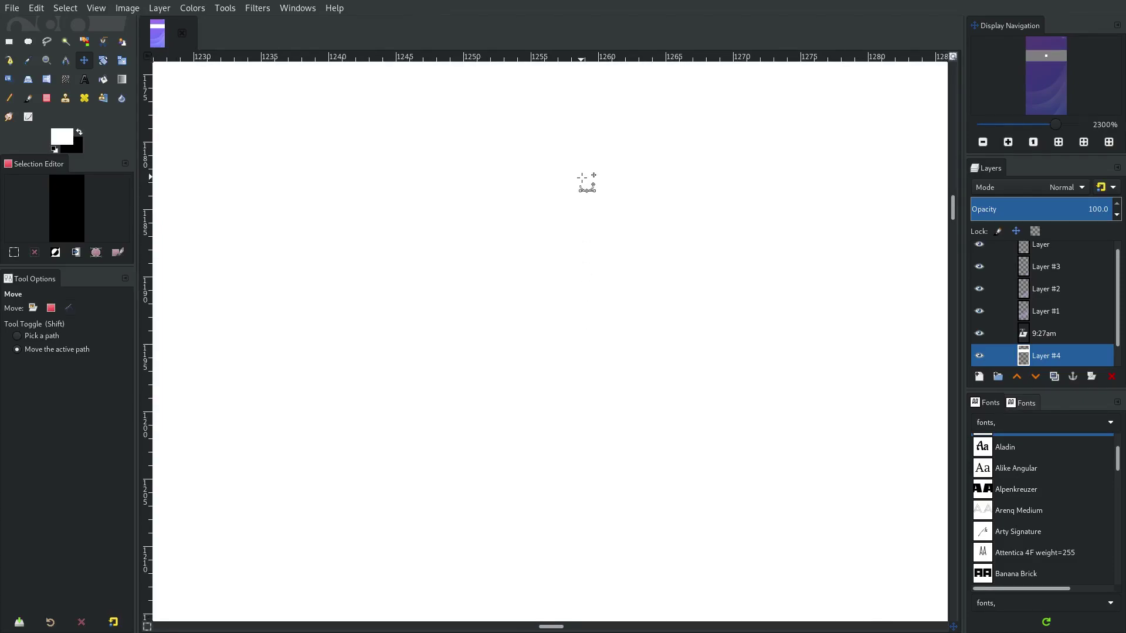
scroll(585, 193, "up", 2)
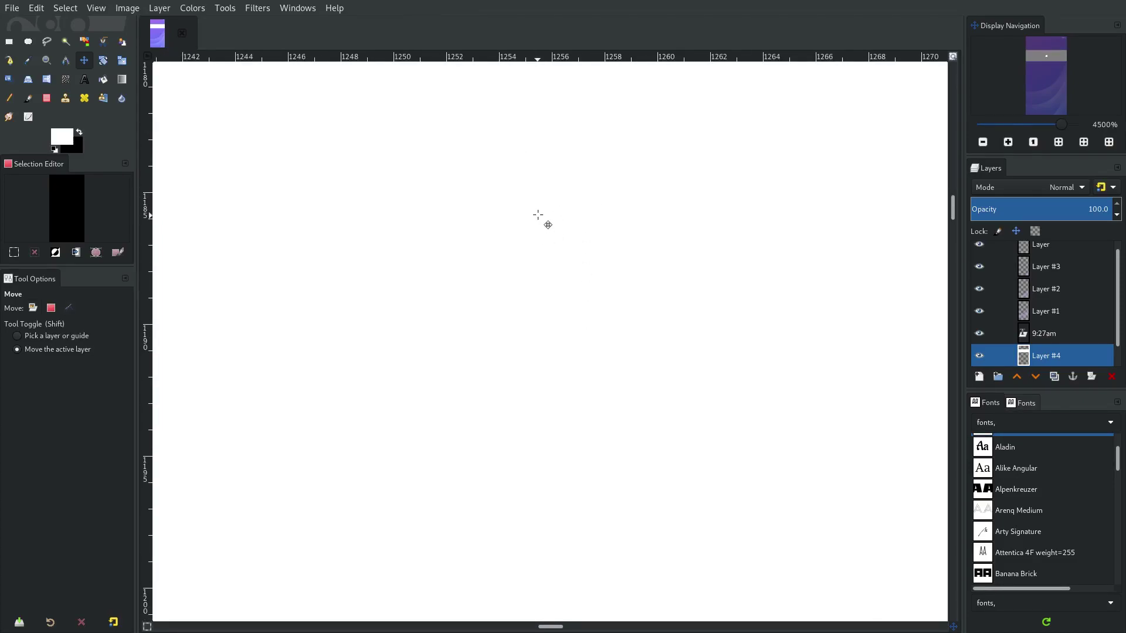
mouse_move(542, 215)
left_mouse_down()
mouse_move(556, 188)
mouse_move(555, 217)
left_mouse_up()
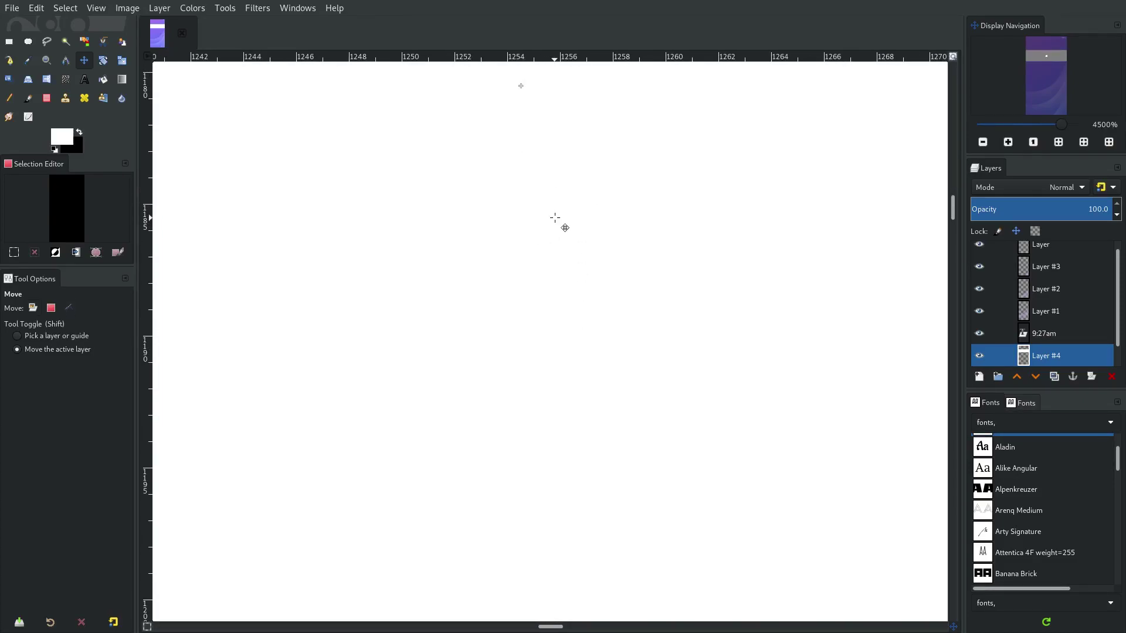
left_click_drag(268, 203, 540, 190)
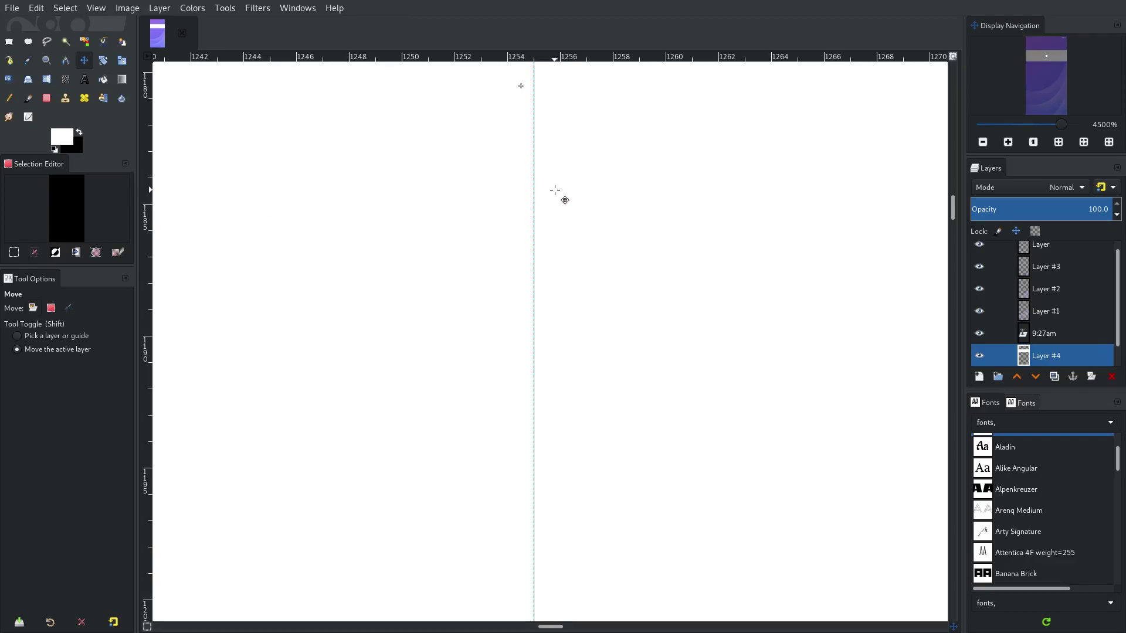
scroll(540, 114, "down", 15)
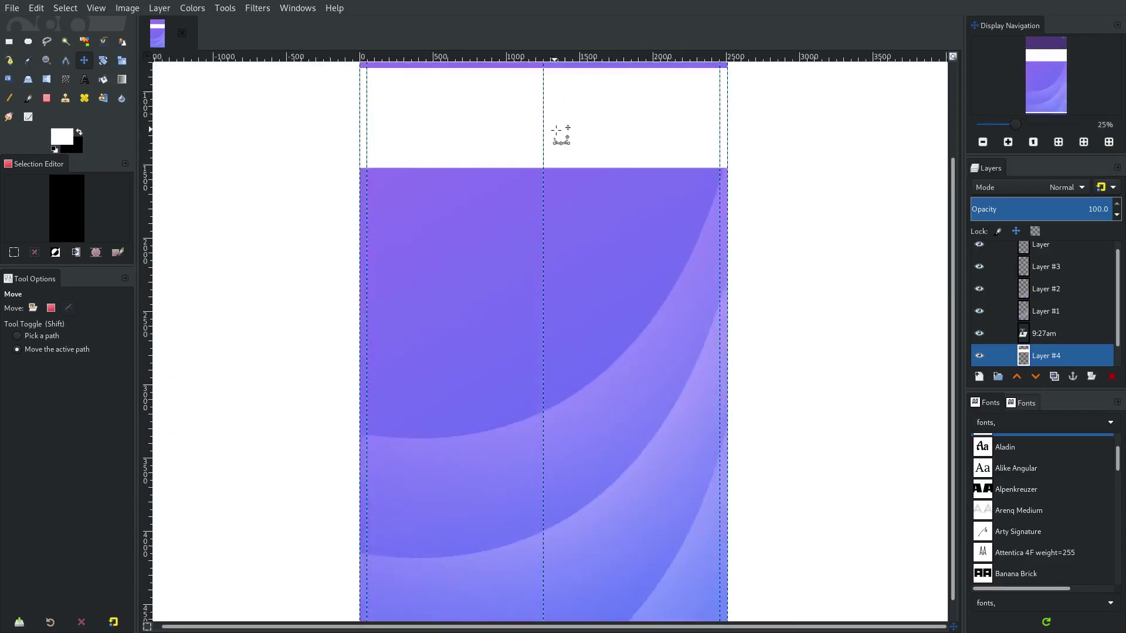
Step: Delete the white band's layer
scroll(584, 229, "up", 2)
left_click(1111, 377)
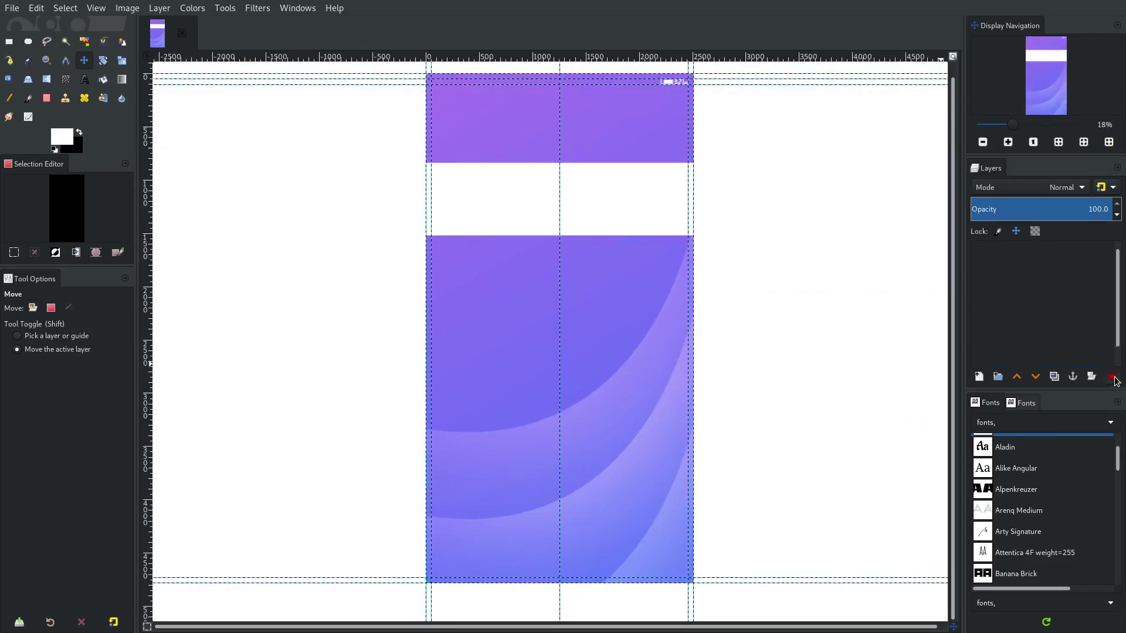
left_click_drag(643, 199, 620, 241)
scroll(546, 196, "up", 1)
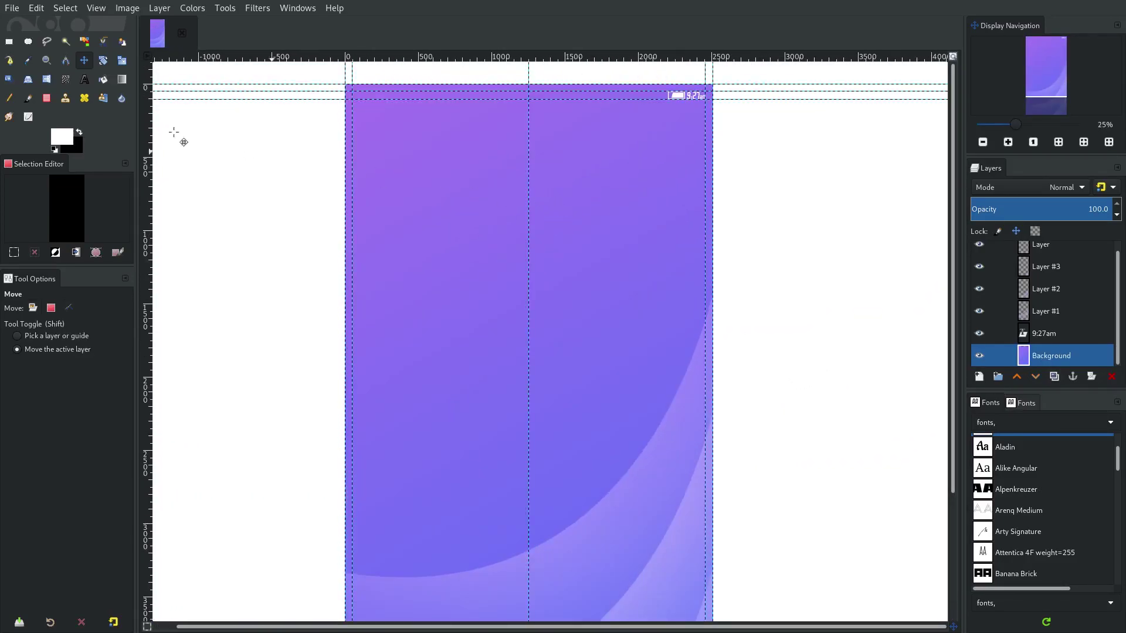
left_click(85, 80)
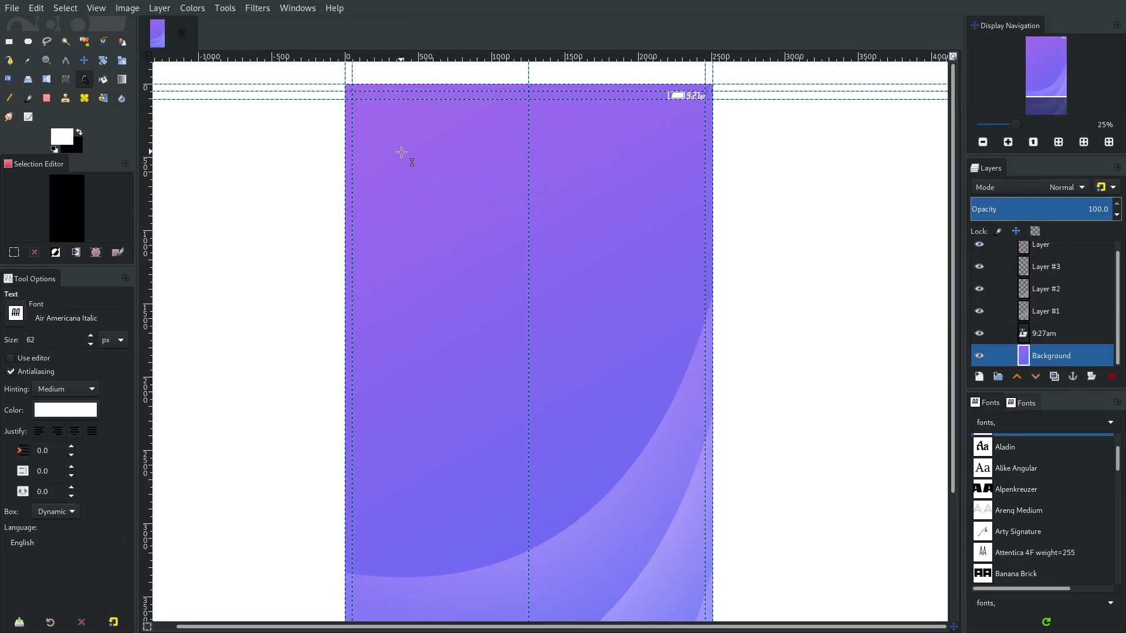
left_click_drag(401, 152, 658, 311)
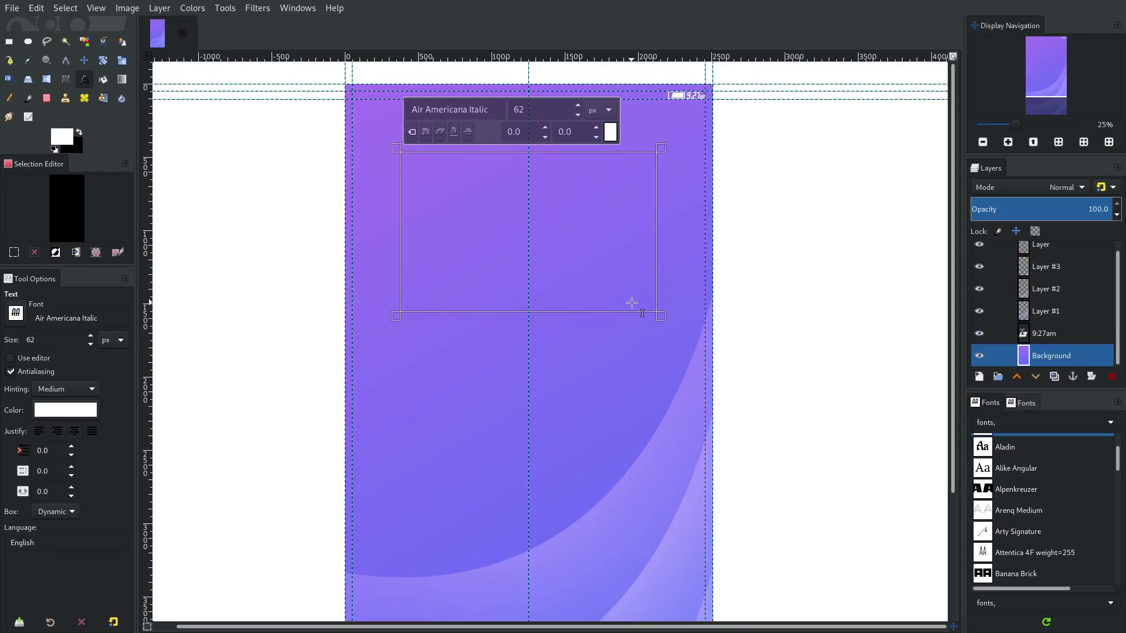
scroll(763, 99, "up", 3)
scroll(763, 117, "up", 2)
Step: Delete the 9:27am text layer and move the battery icon over against the right-hand inner margin guide
left_click(1044, 333)
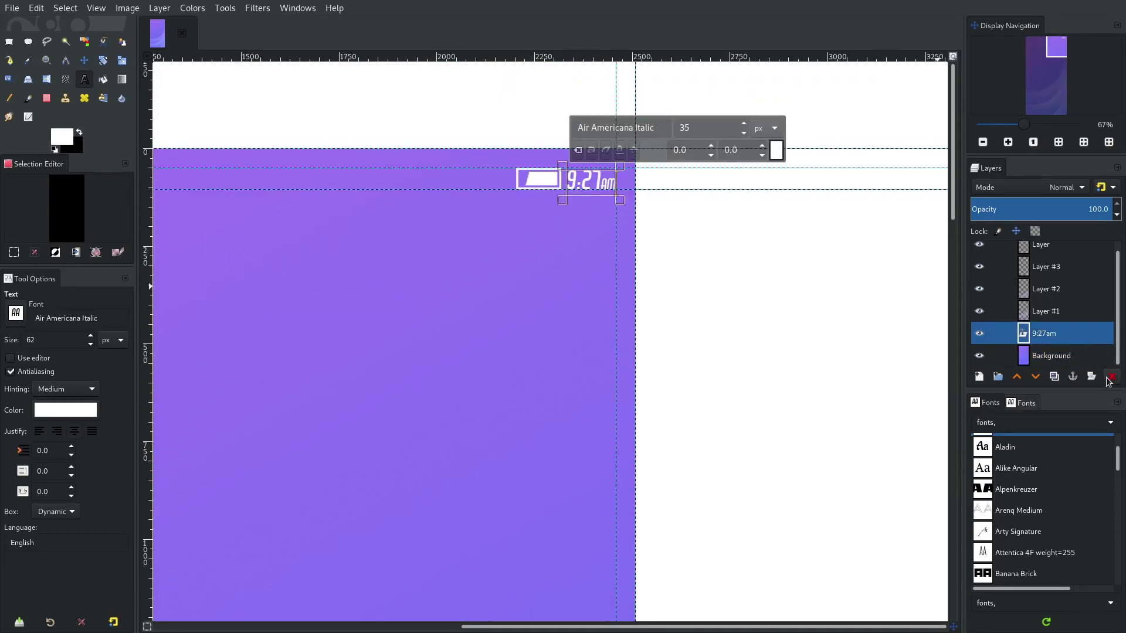
left_click(1112, 378)
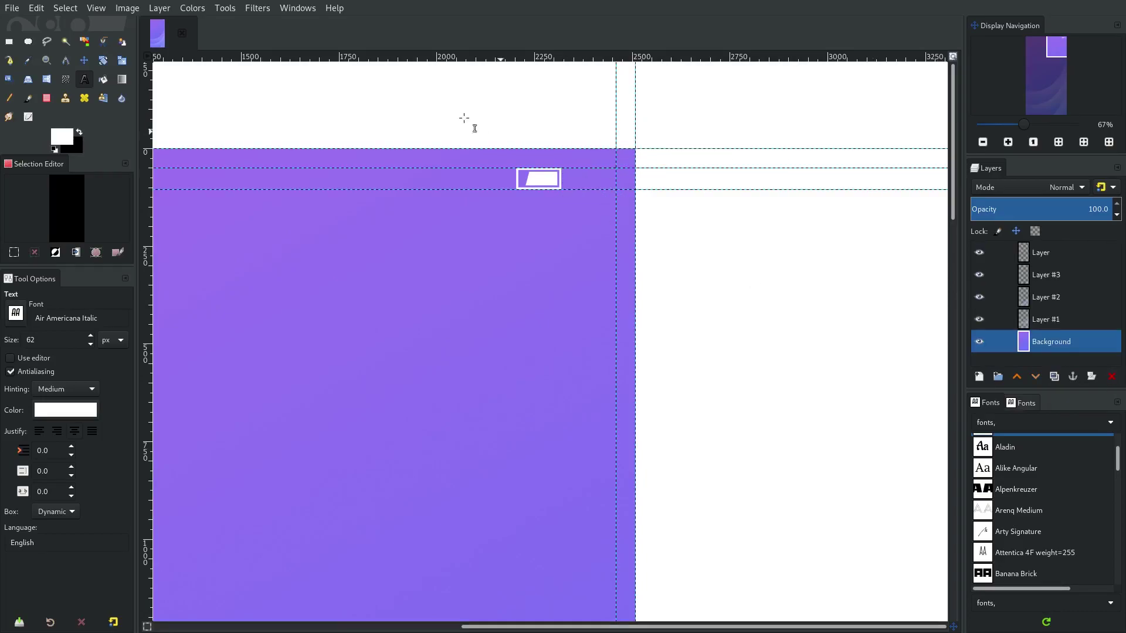
left_click(81, 66)
scroll(651, 178, "up", 2)
left_click_drag(415, 188, 541, 189)
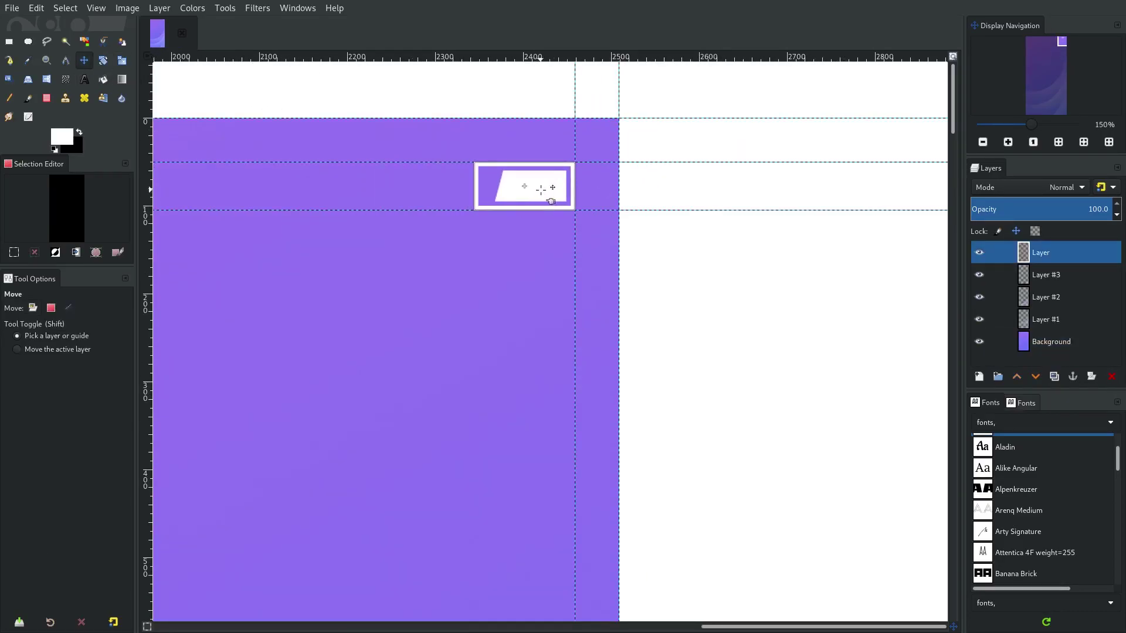
scroll(489, 251, "down", 8)
scroll(610, 240, "up", 4)
left_click_drag(508, 264, 546, 229)
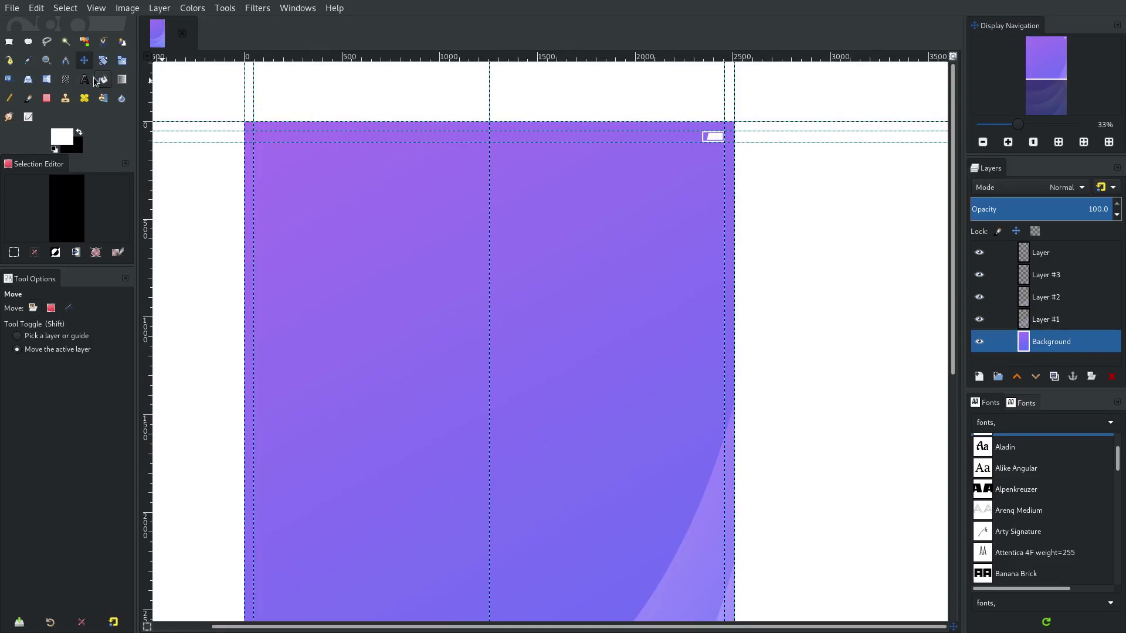
Step: Draw a wide text box across the center guide below the status area and enter 9:28AM in it
left_click(88, 79)
left_click(496, 239)
left_click_drag(280, 217, 711, 405)
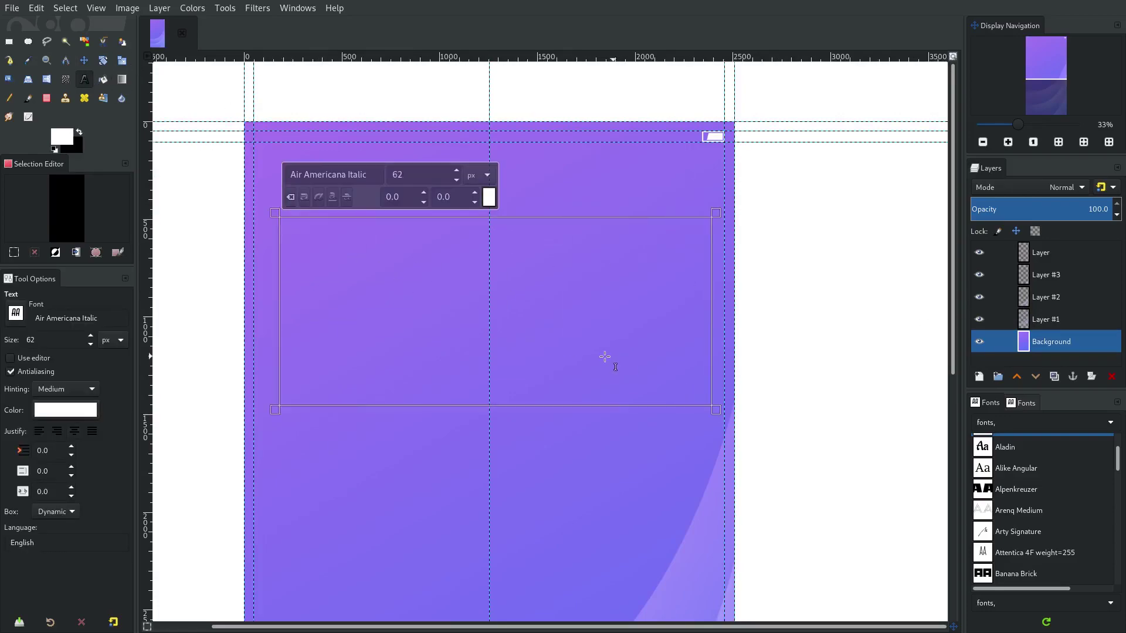
type("9")
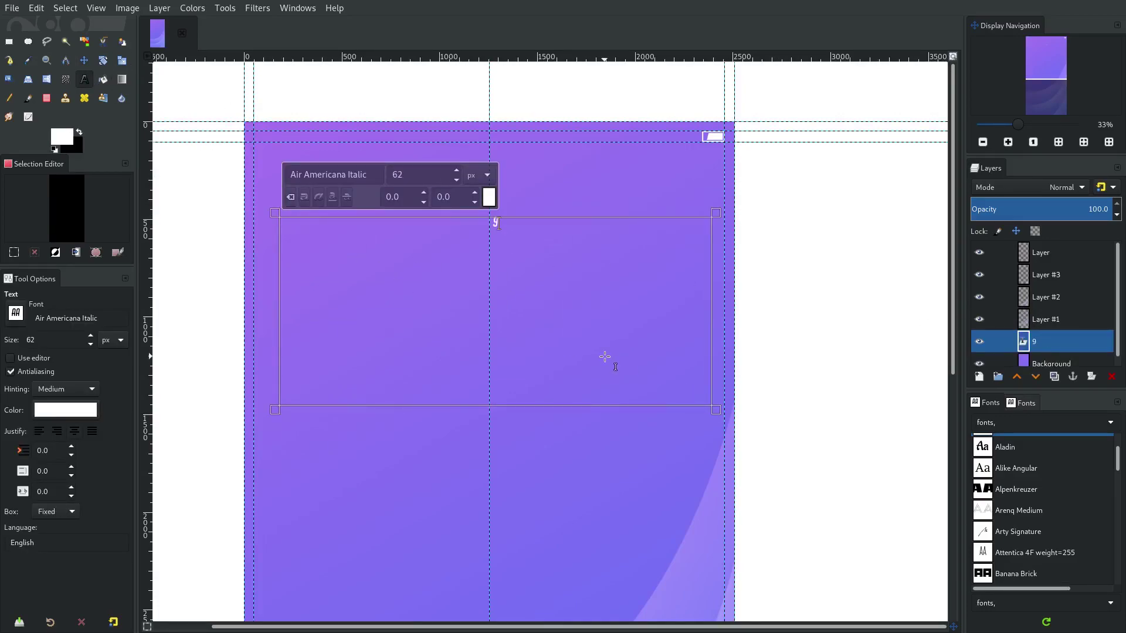
type(":28AM")
Step: Try the 9:28AM text at 300 px and enlarge it to 400 px in a dynamic text box
double_click(427, 176)
type("3")
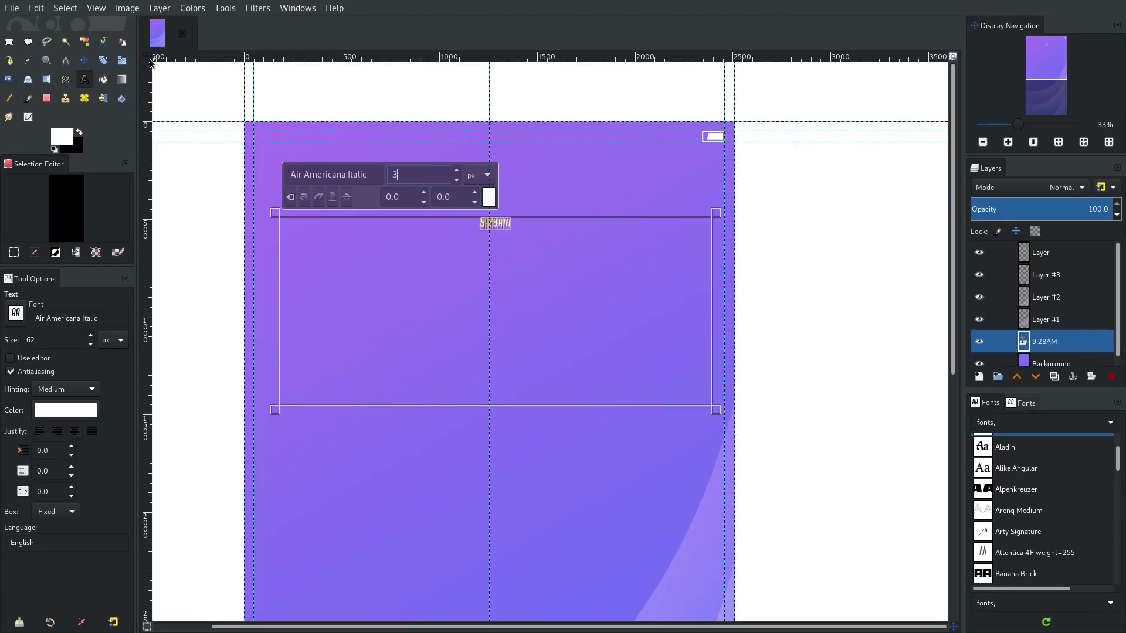
type("00")
key("Return")
double_click(414, 173)
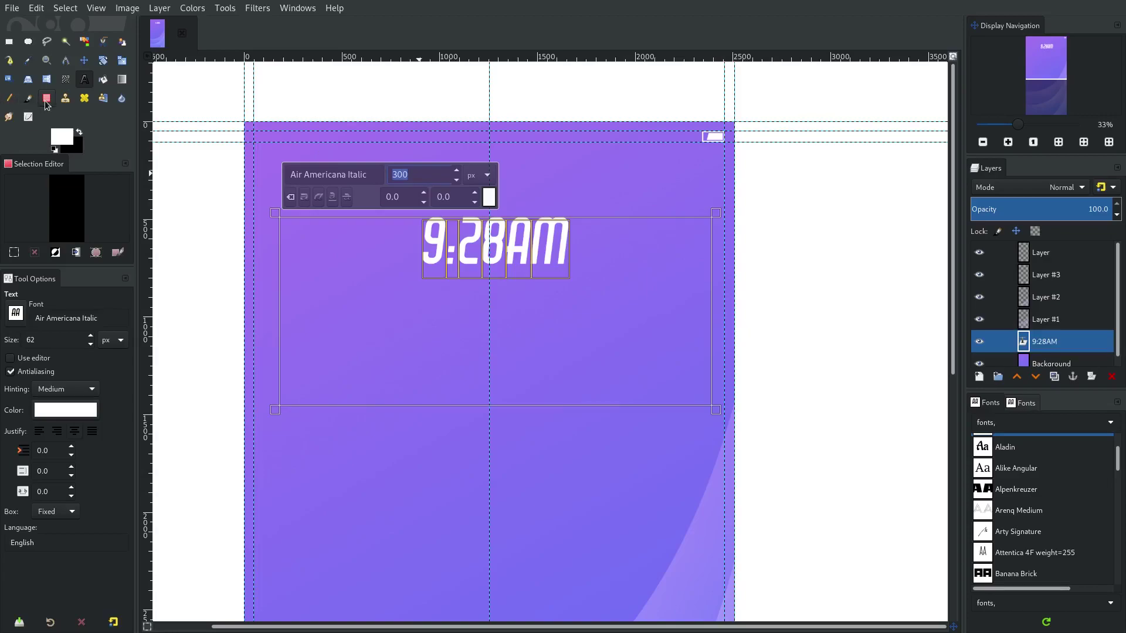
type("400")
key("Return")
key("ctrl+z")
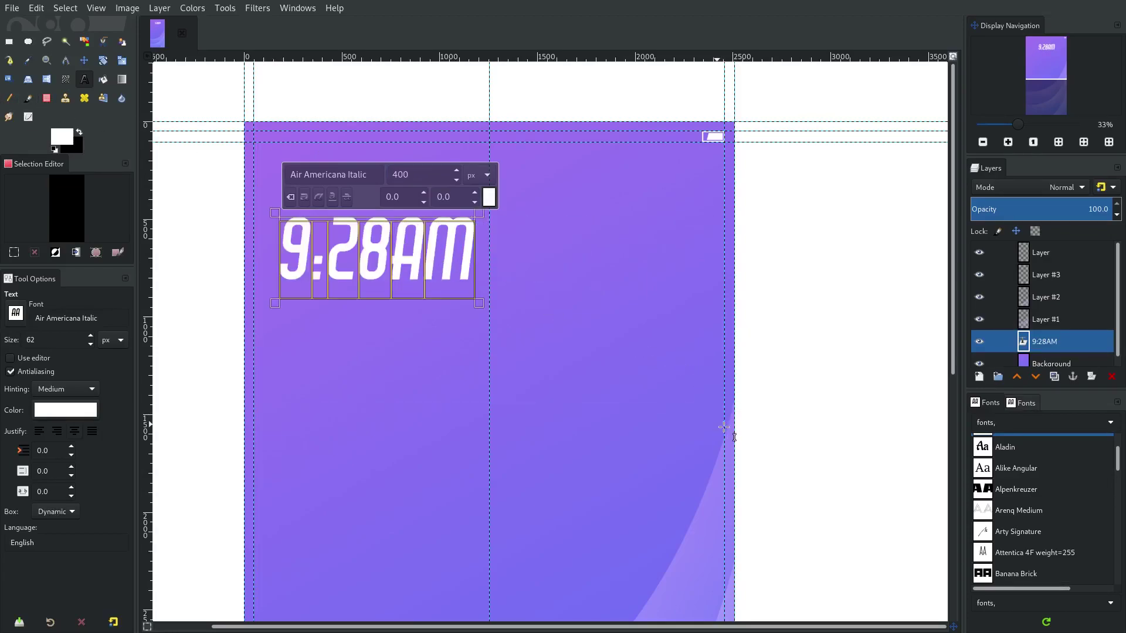
Step: Try the Alike Angular font on the 9:28AM text and change it to Attentica 4F weight=255
scroll(720, 411, "down", 1)
left_click_drag(720, 411, 654, 257)
scroll(668, 257, "down", 1)
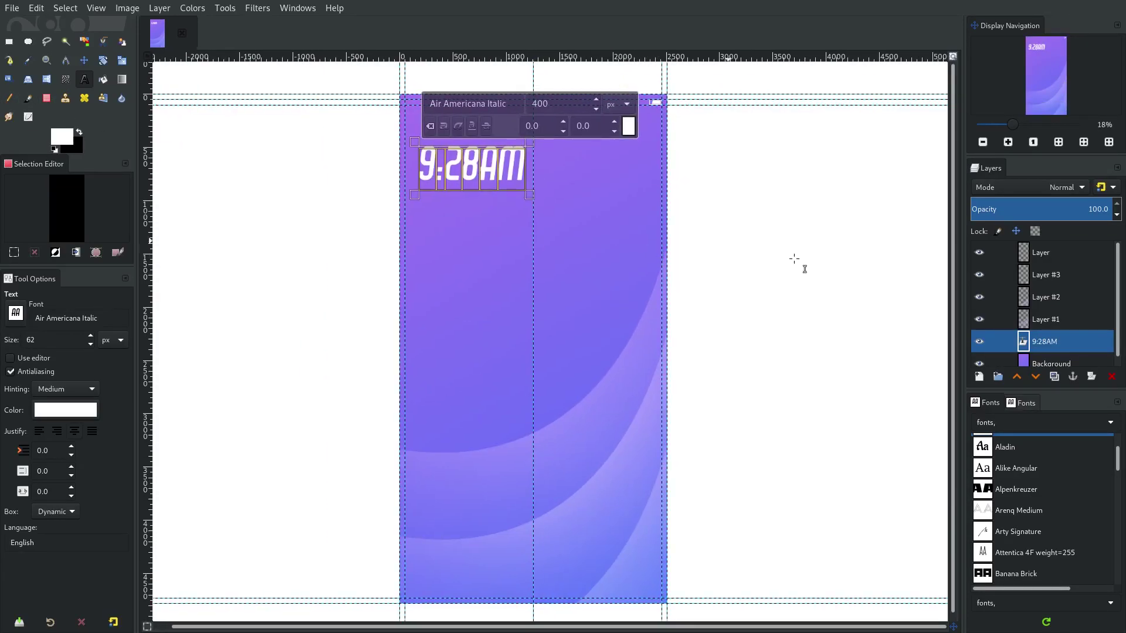
left_click(1037, 469)
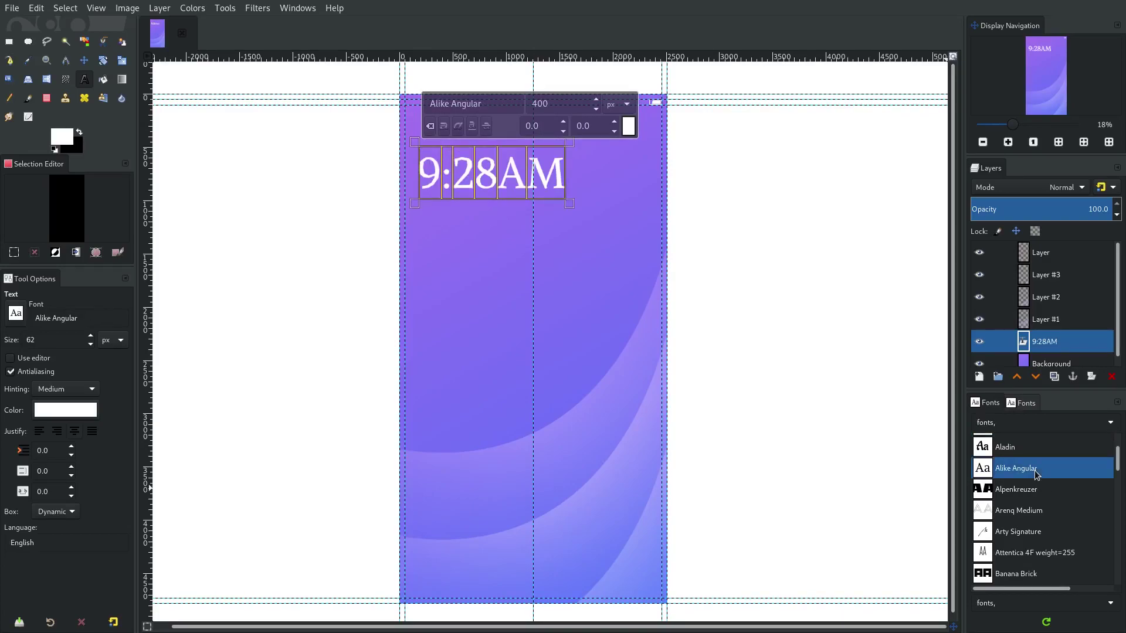
scroll(1036, 475, "down", 1)
left_click(1021, 507)
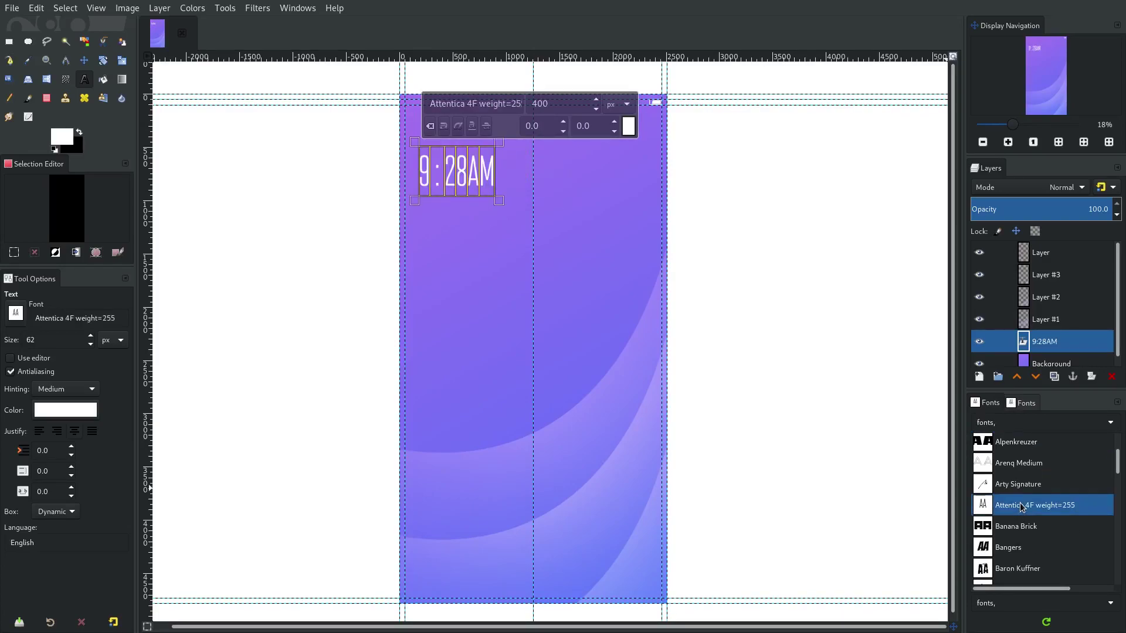
Step: Set the 9:28AM text size to 600 px
left_click_drag(562, 105, 413, 102)
type("600")
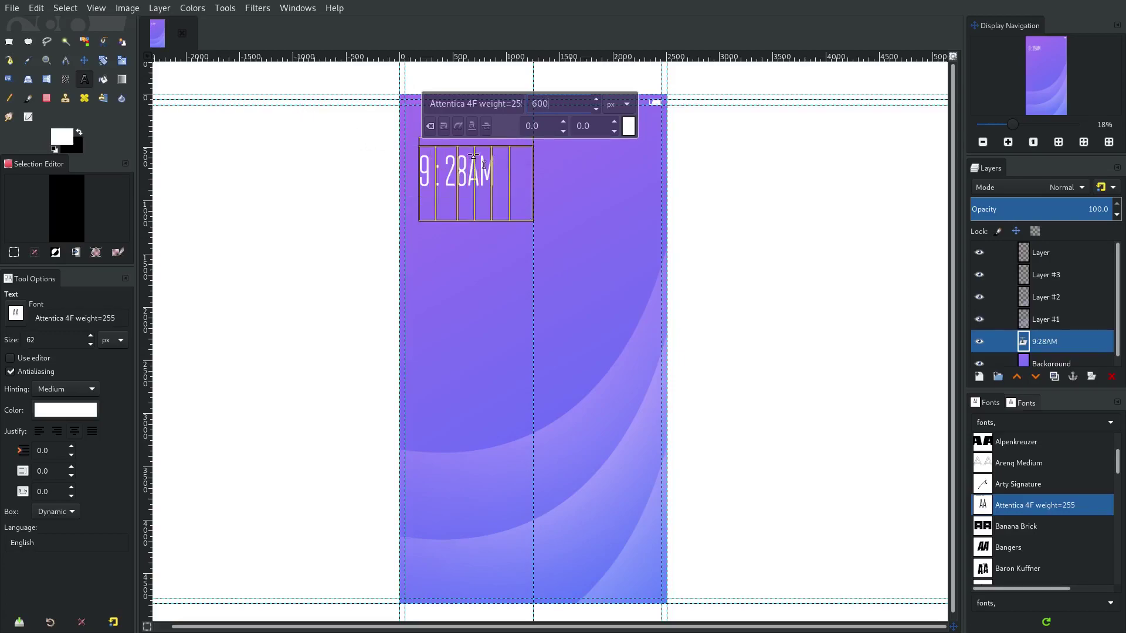
Step: Try the 9:28AM text at 1200 px and reduce its size to 900 px
left_click_drag(561, 100, 189, 98)
type("12")
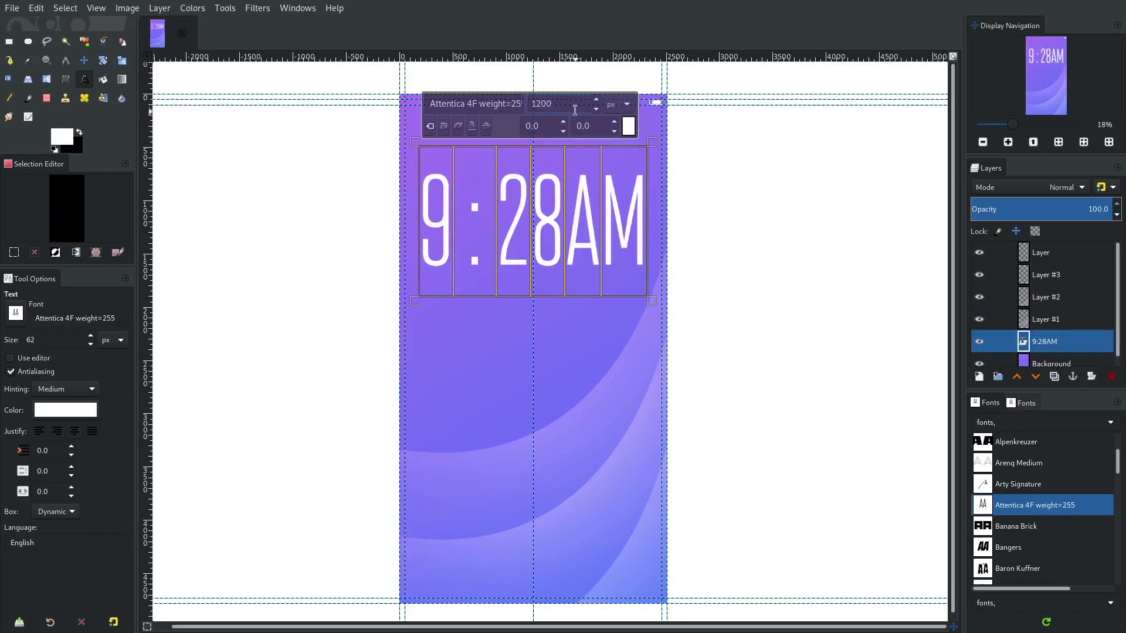
left_click_drag(575, 110, 187, 102)
type("900")
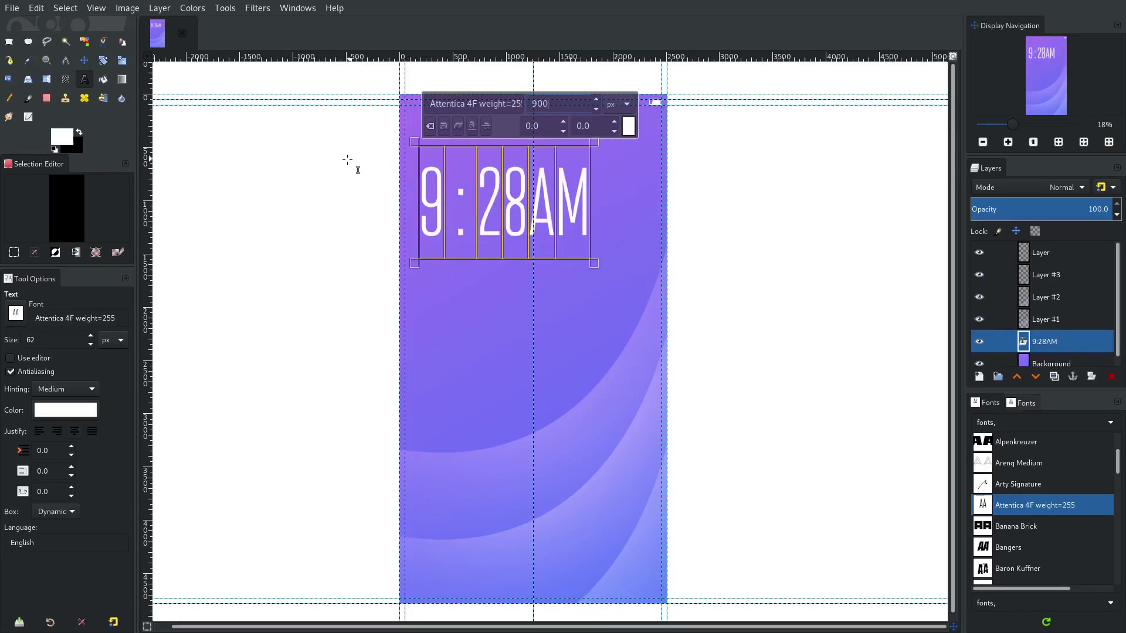
Step: Move the 9:28AM text slightly up and center it on the vertical center guide
left_click(84, 60)
left_click_drag(522, 225, 552, 212)
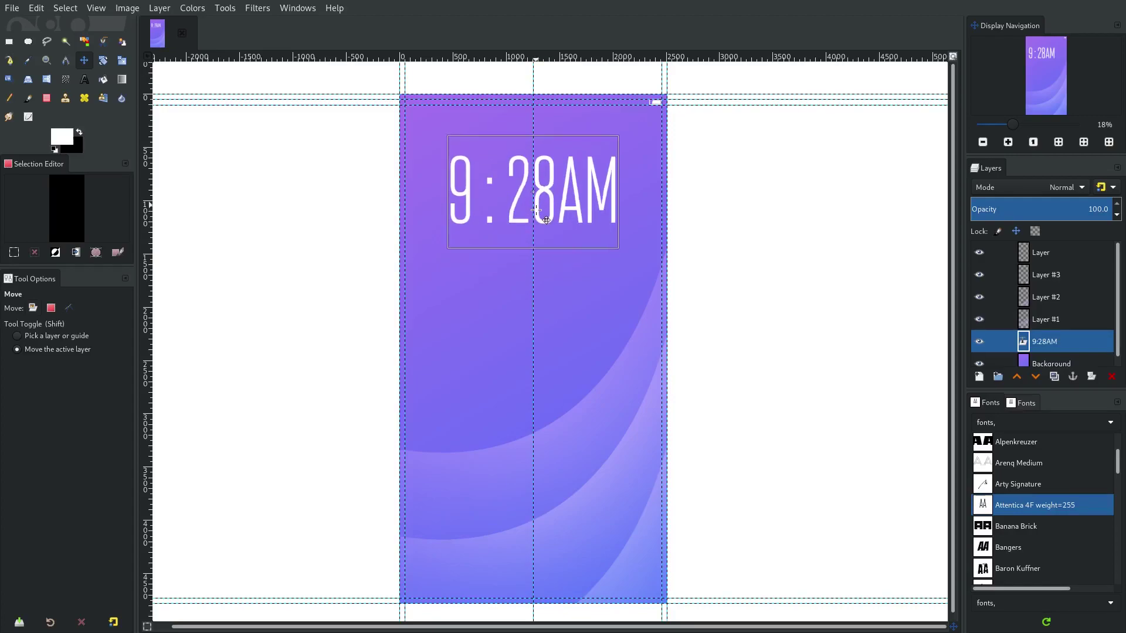
scroll(687, 321, "down", 3)
scroll(700, 316, "up", 3)
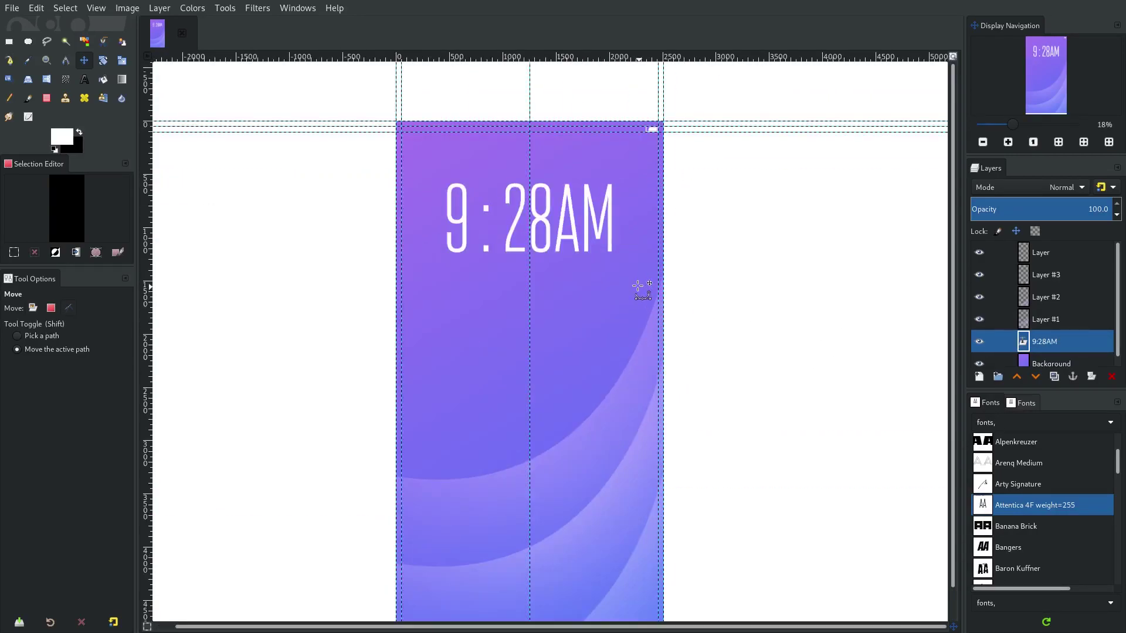
left_click_drag(635, 285, 626, 234)
left_click_drag(563, 159, 560, 189)
key("ctrl+z")
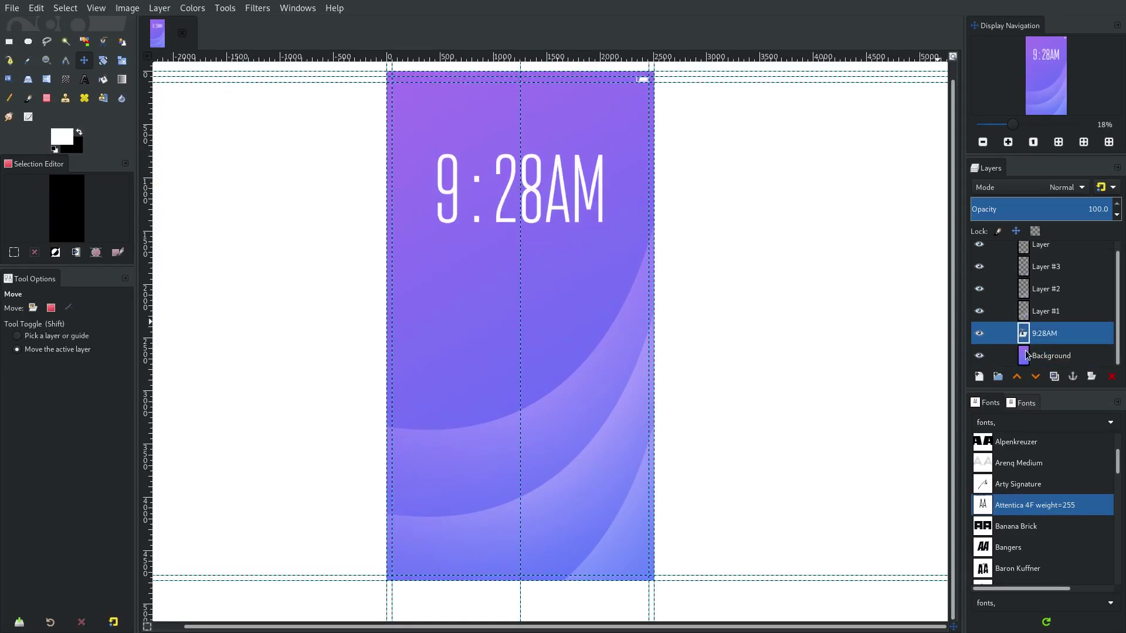
Step: Duplicate the 9:28AM text layer and open the copy's text for editing
right_click(1032, 338)
left_click(988, 151)
scroll(551, 168, "up", 1)
left_click(85, 79)
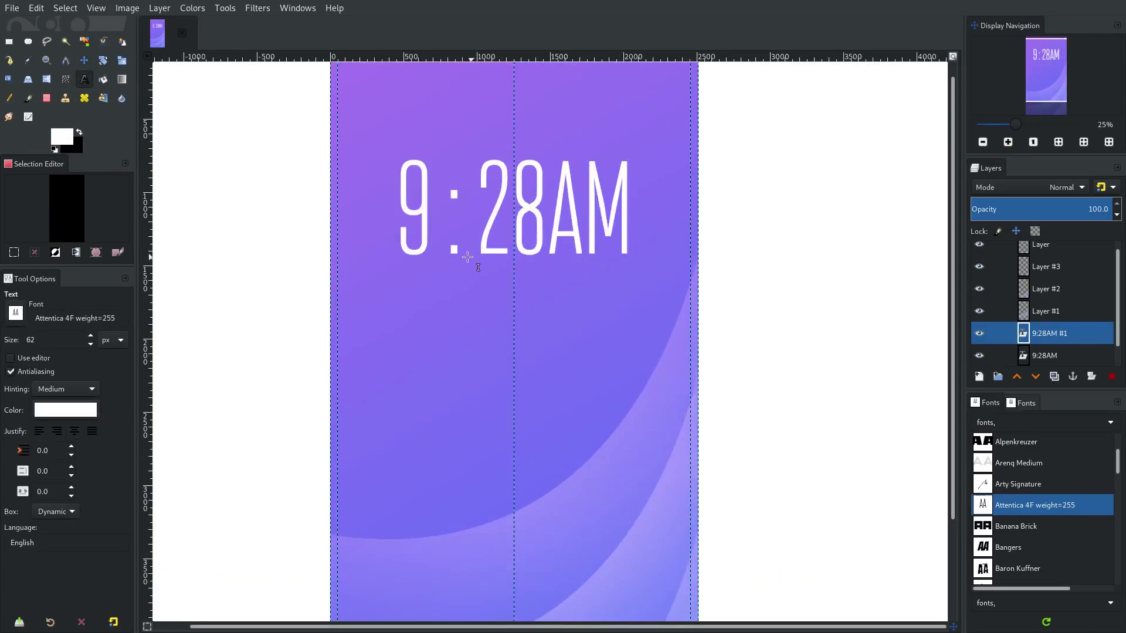
left_click(468, 257)
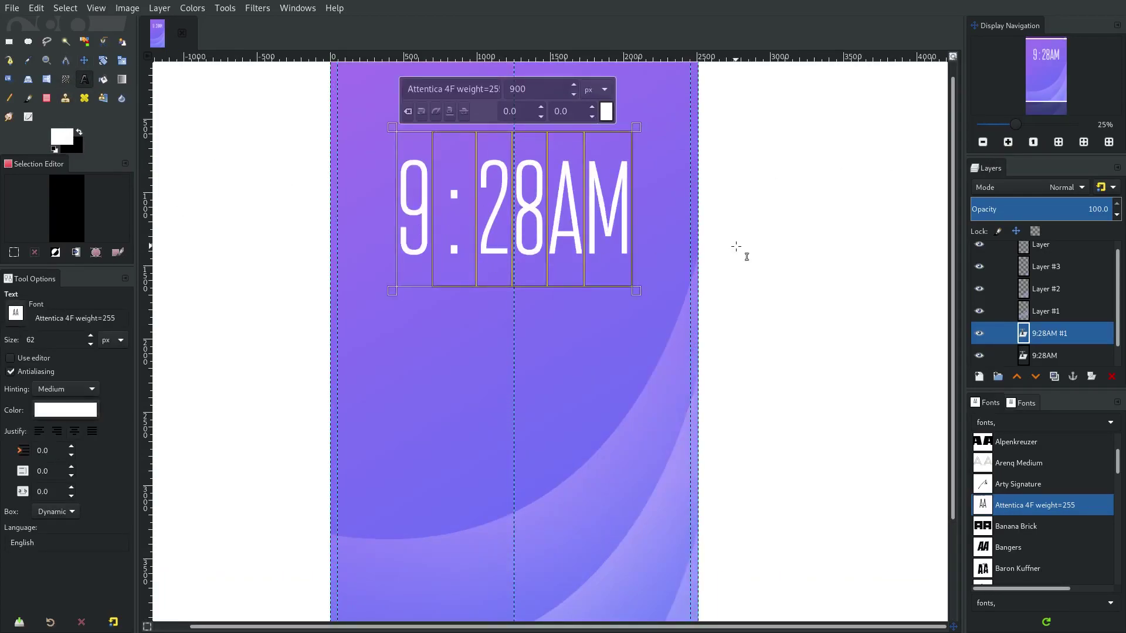
Step: Replace the duplicated clock text with 9thrusday
type("9t")
key("BackSpace")
type("t")
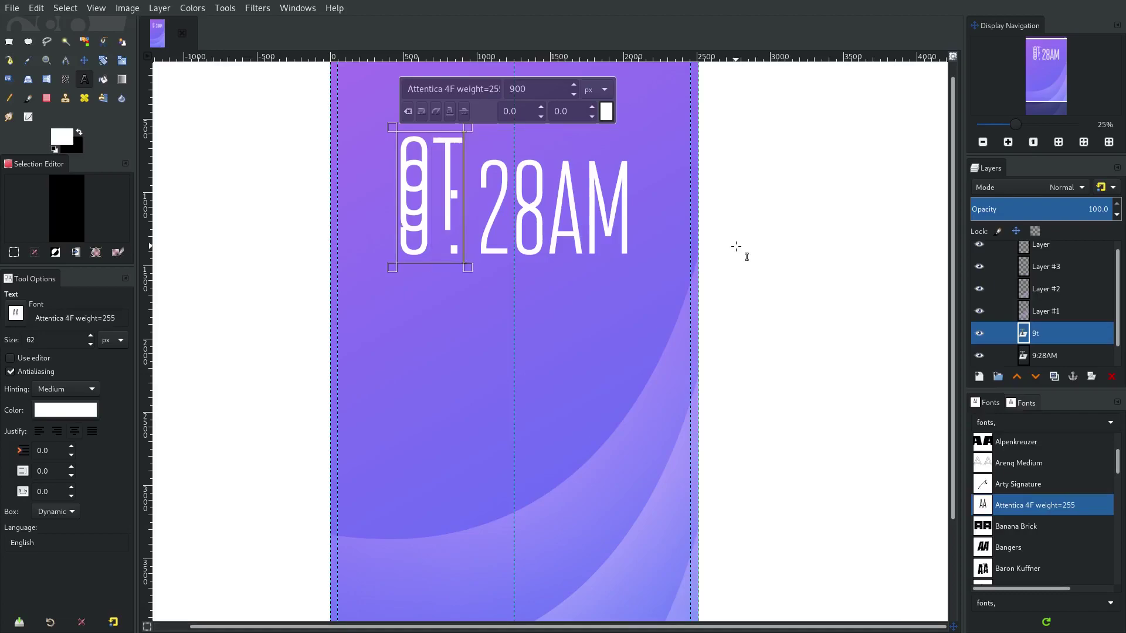
type("u")
key("BackSpace")
type("hrusd")
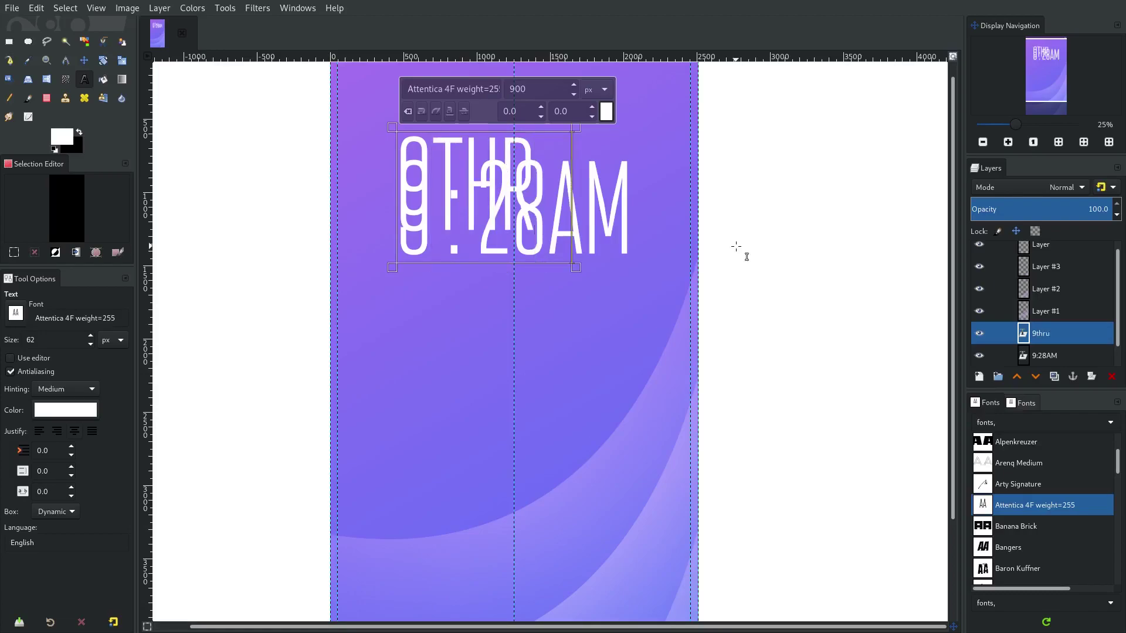
type("ay")
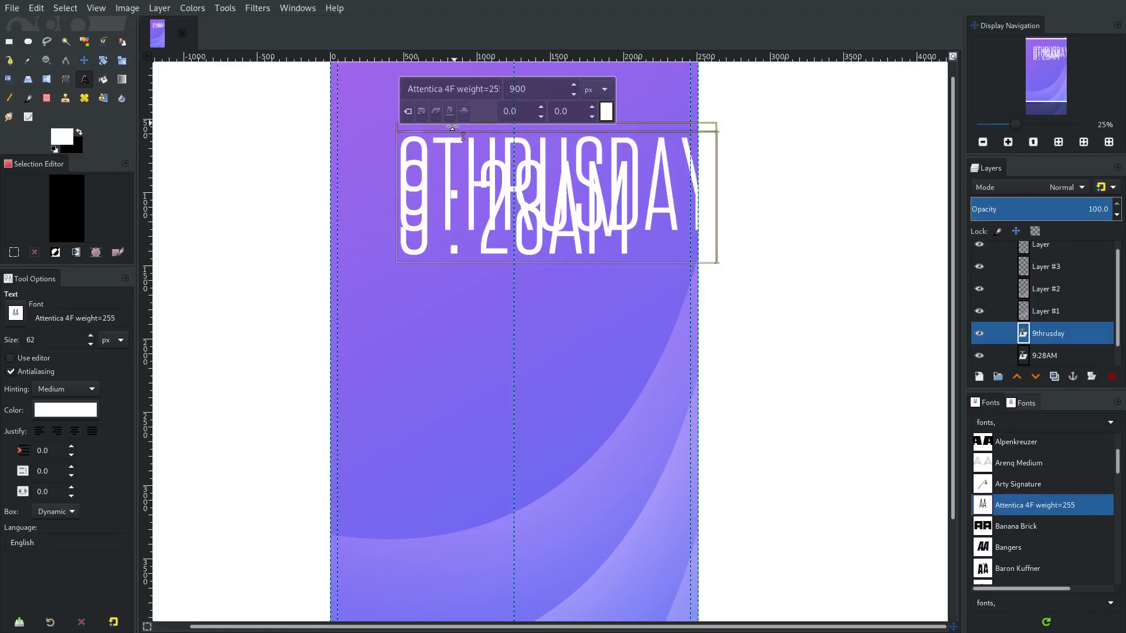
Step: Erase the misspelled weekday from the duplicated text, try retyping it, and undo back to the single 9
left_click(431, 176)
key("Delete")
key("Delete")
key("Delete")
key("Delete")
key("Delete")
key("Delete")
key("Delete")
key("Delete")
key("BackSpace")
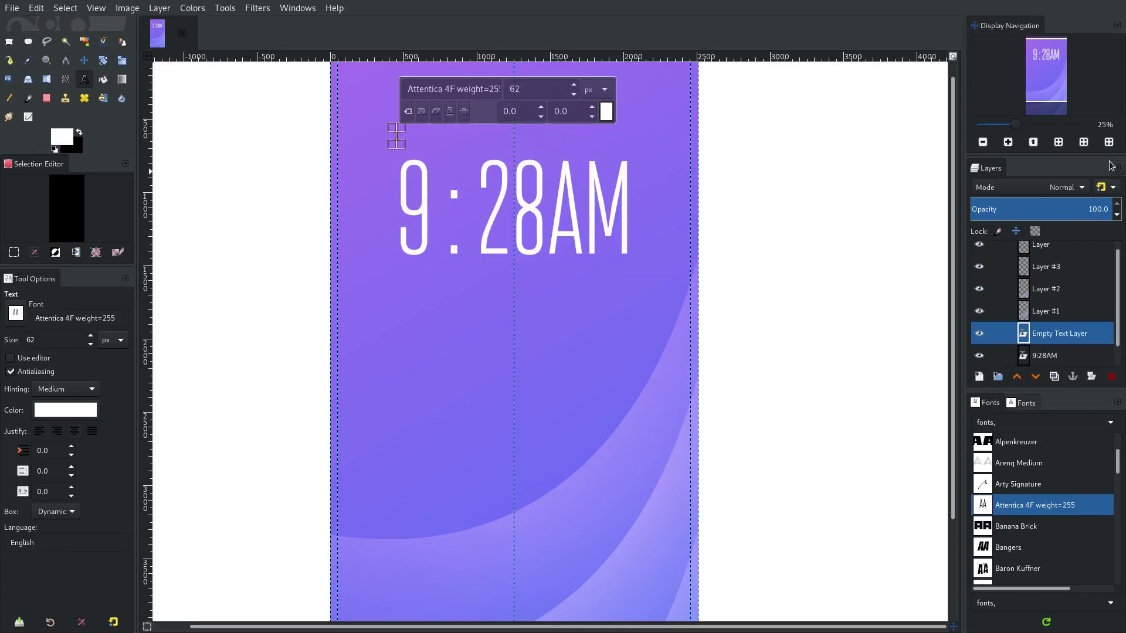
type("theher")
key("ctrl+z")
key("ctrl+z")
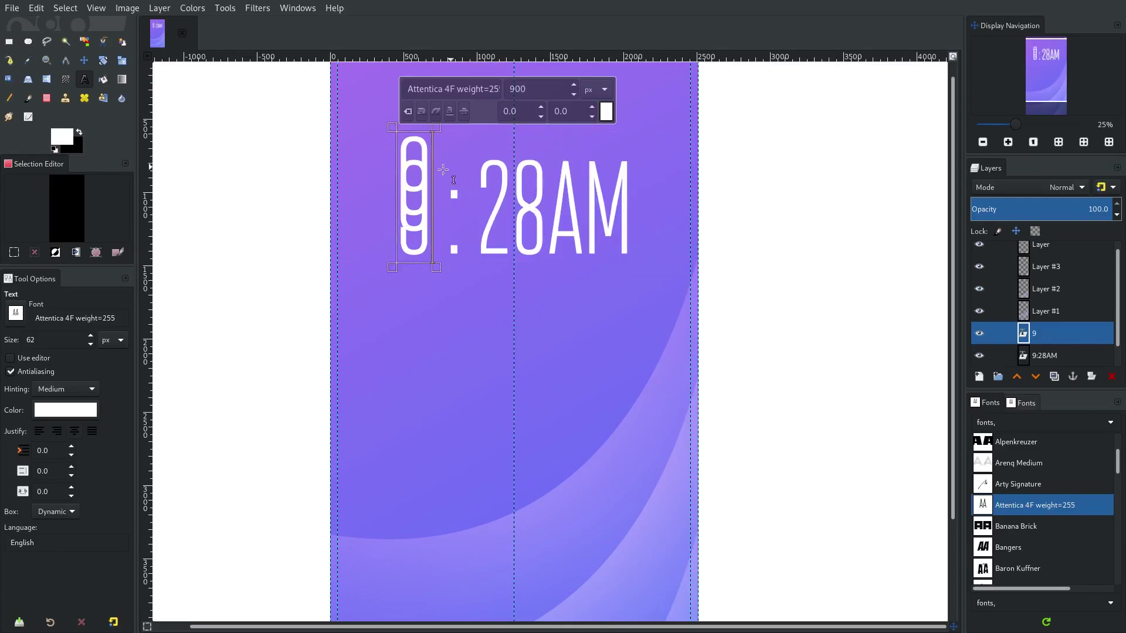
Step: Move the duplicated 9 up and away from the clock and change its text to thurs, 15th 2029
left_click(84, 60)
left_click_drag(401, 161, 351, 144)
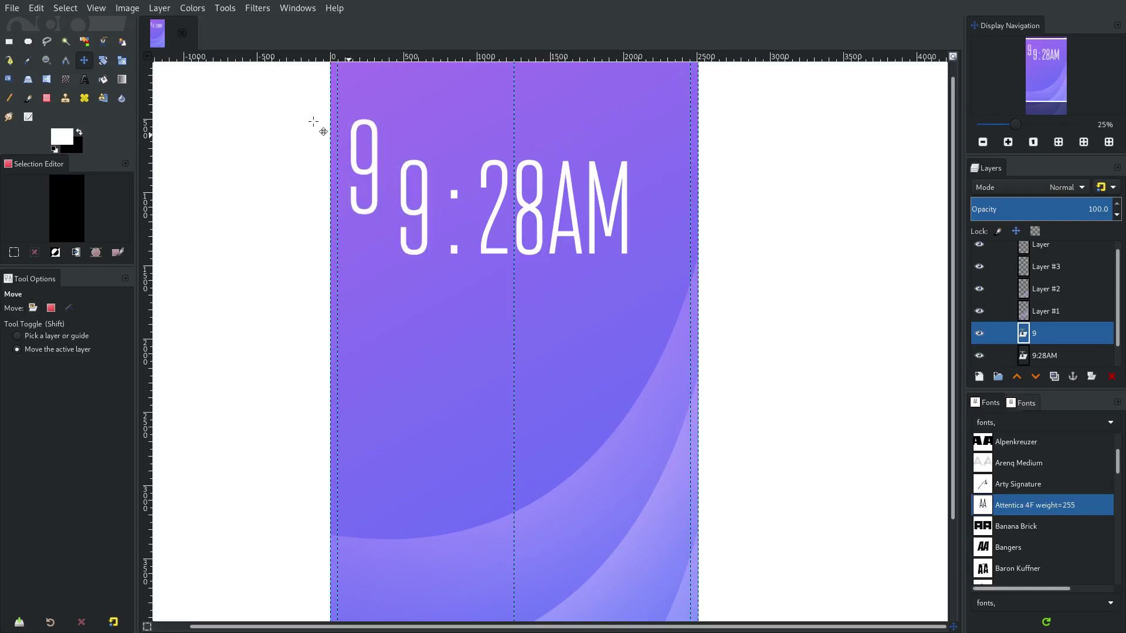
left_click(84, 79)
left_click(386, 148)
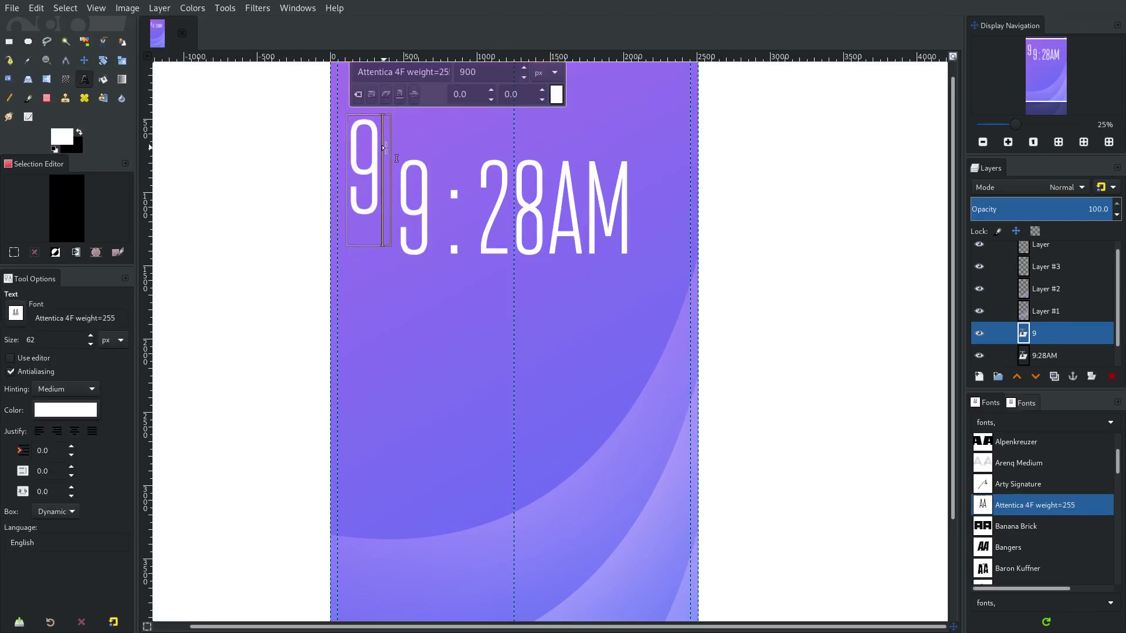
type("thrus")
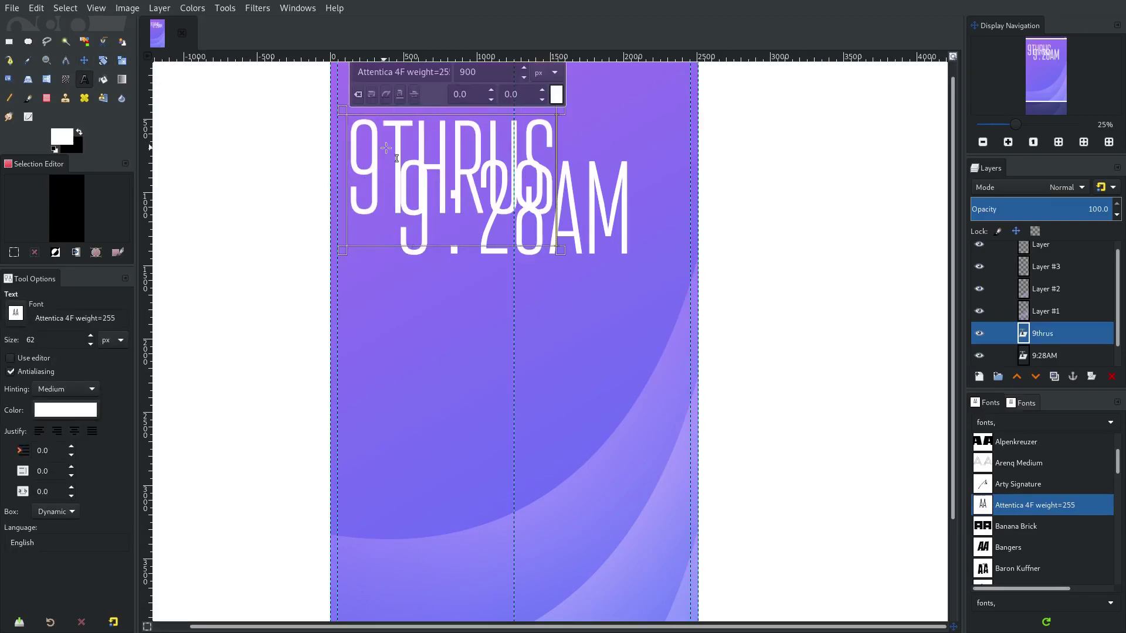
key("BackSpace")
key("BackSpace")
key("BackSpace")
type("ur")
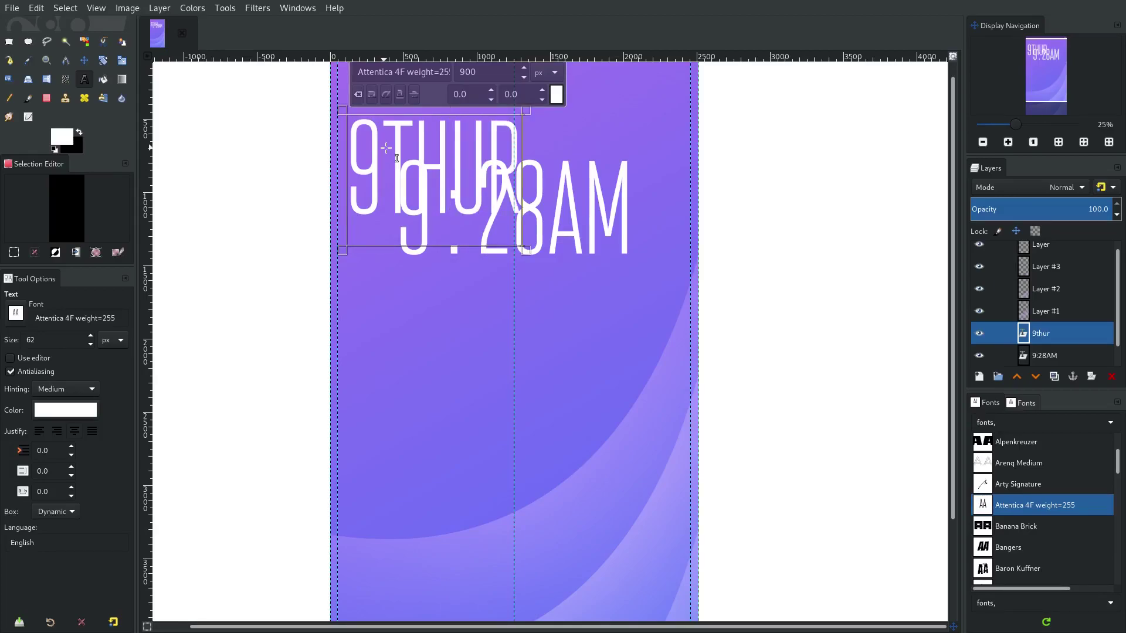
type("s, 15th")
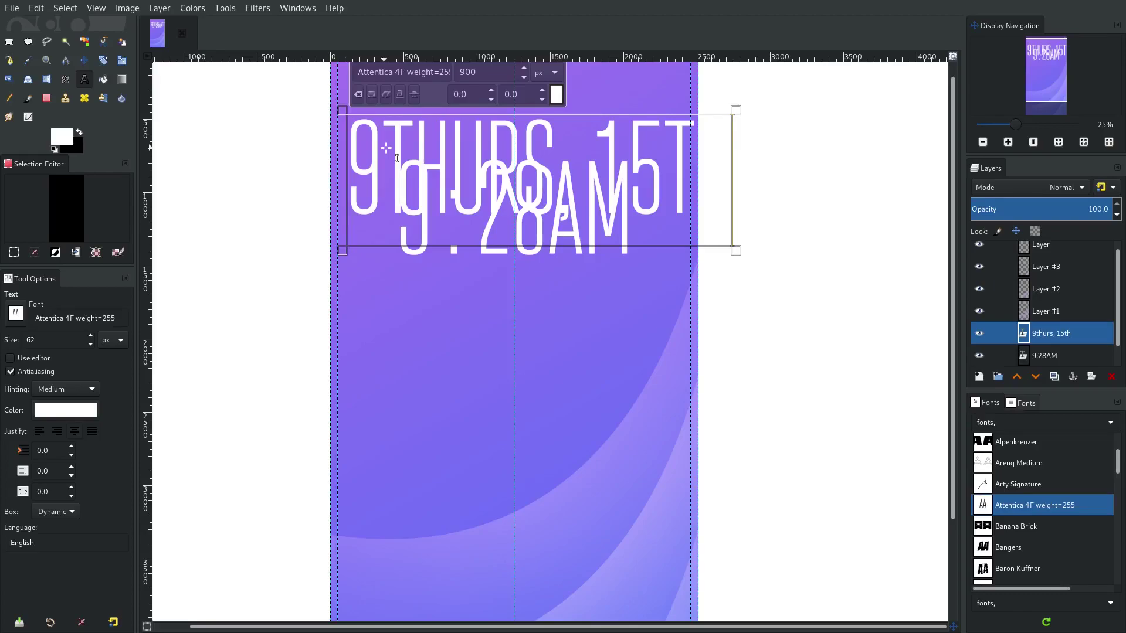
type(" 2")
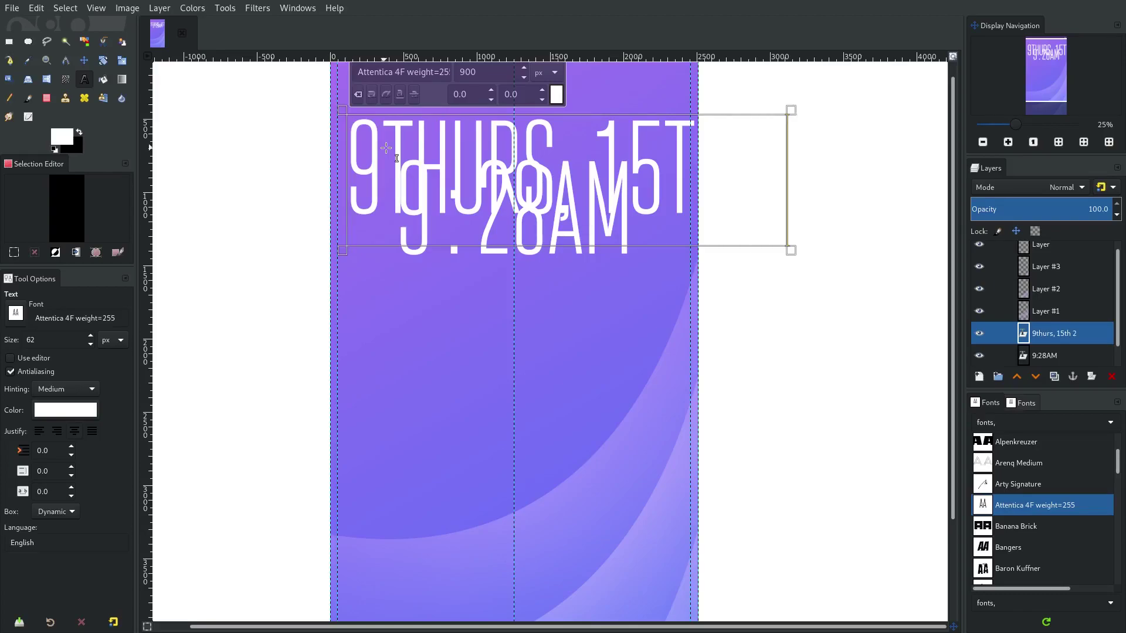
type("029")
left_click(384, 150)
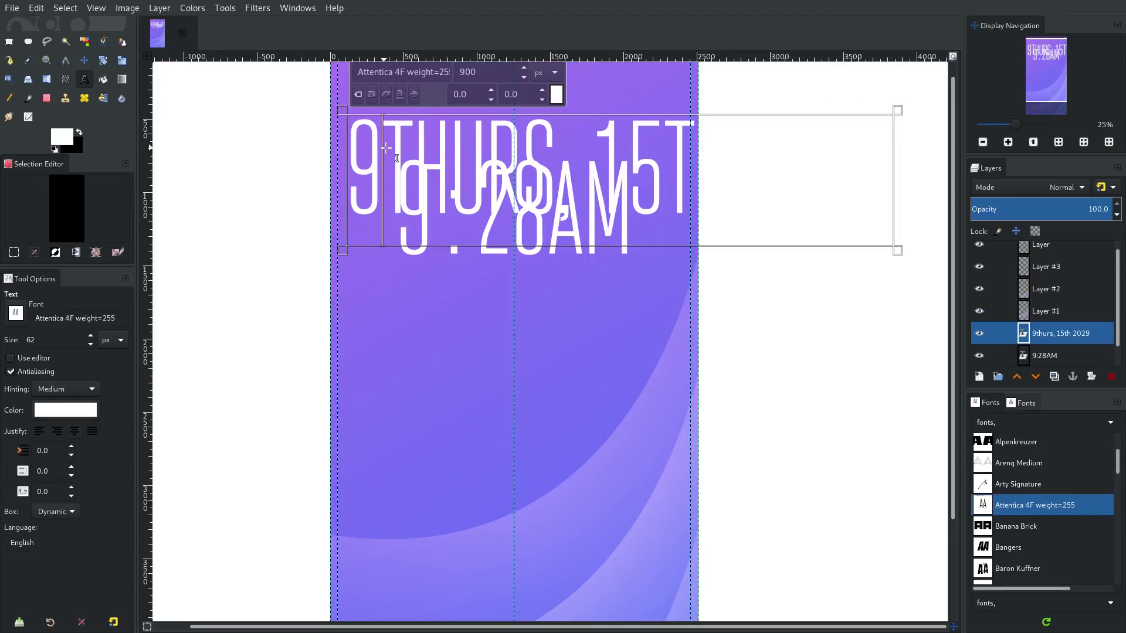
key("BackSpace")
Step: Set the whole date text to a size of 200 px
key("ctrl+a")
left_click_drag(497, 158, 488, 221)
double_click(480, 134)
type("2")
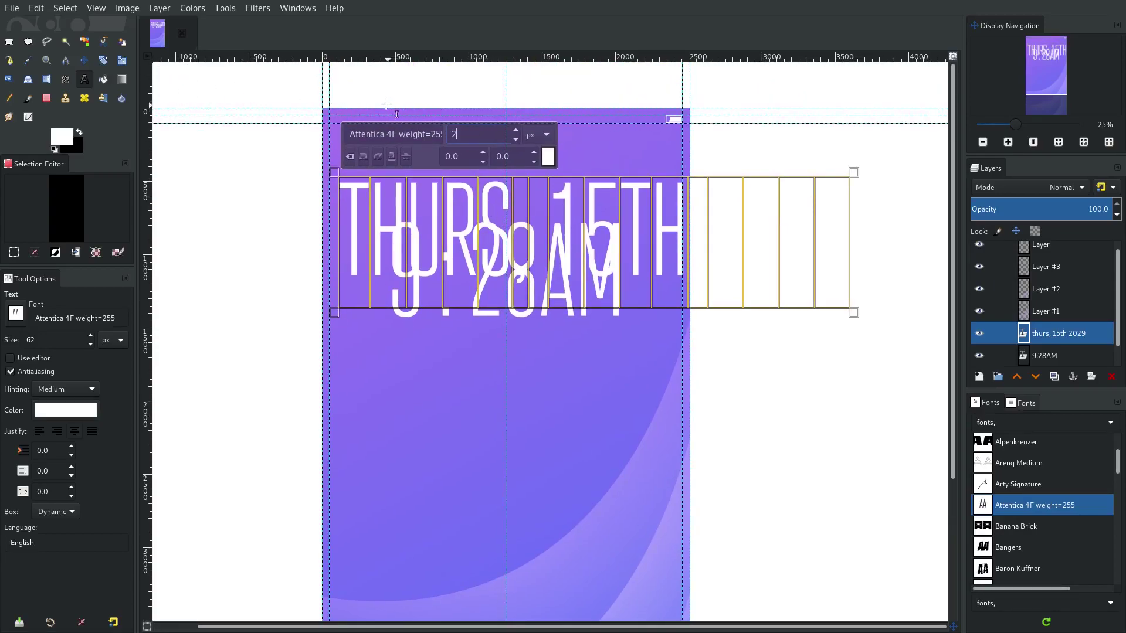
key("Return")
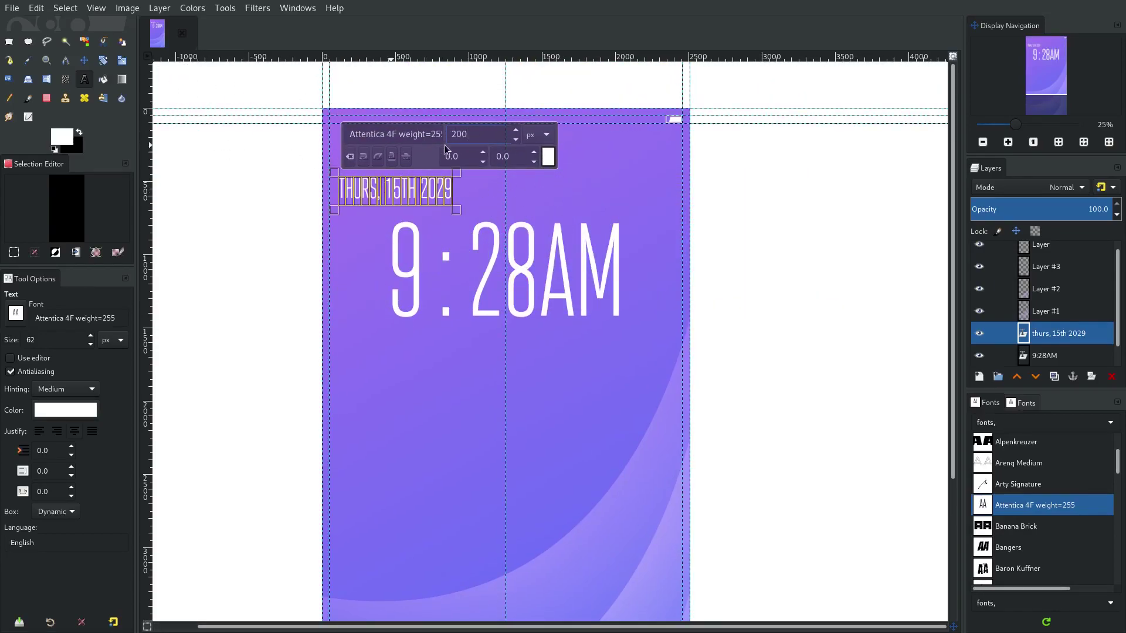
Step: Move the date text directly below the 9:28AM clock, centered on the vertical guide
left_click(82, 61)
left_click_drag(437, 197, 552, 355)
scroll(649, 297, "down", 2)
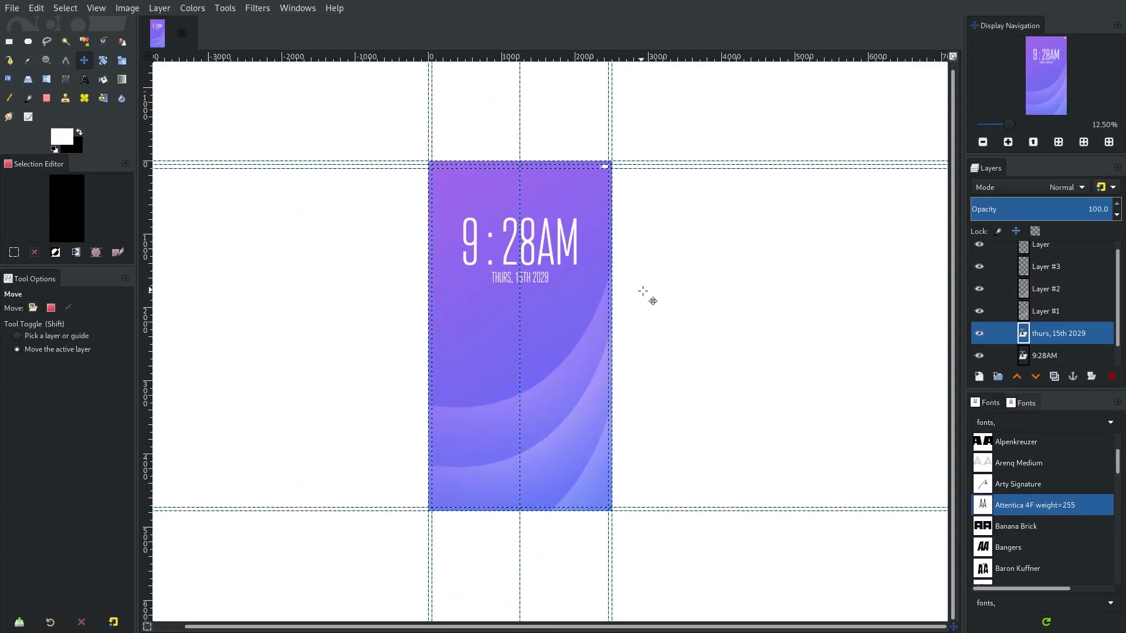
Step: Try WEDNES as the weekday in the date text
scroll(498, 275, "up", 3)
scroll(427, 246, "up", 2)
key("t")
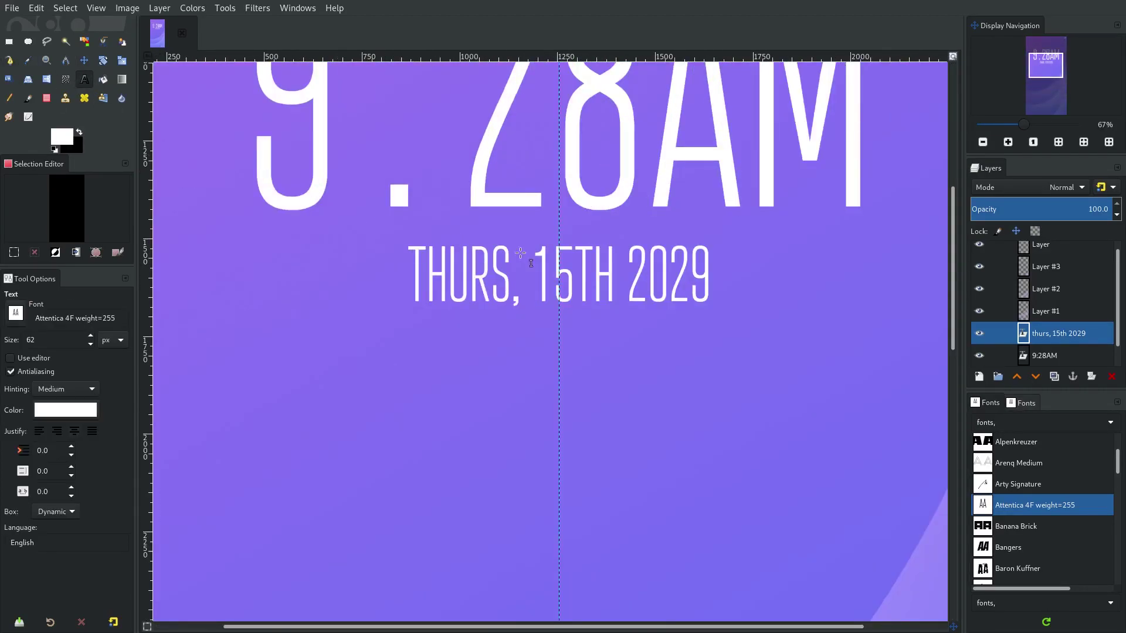
left_click(555, 265)
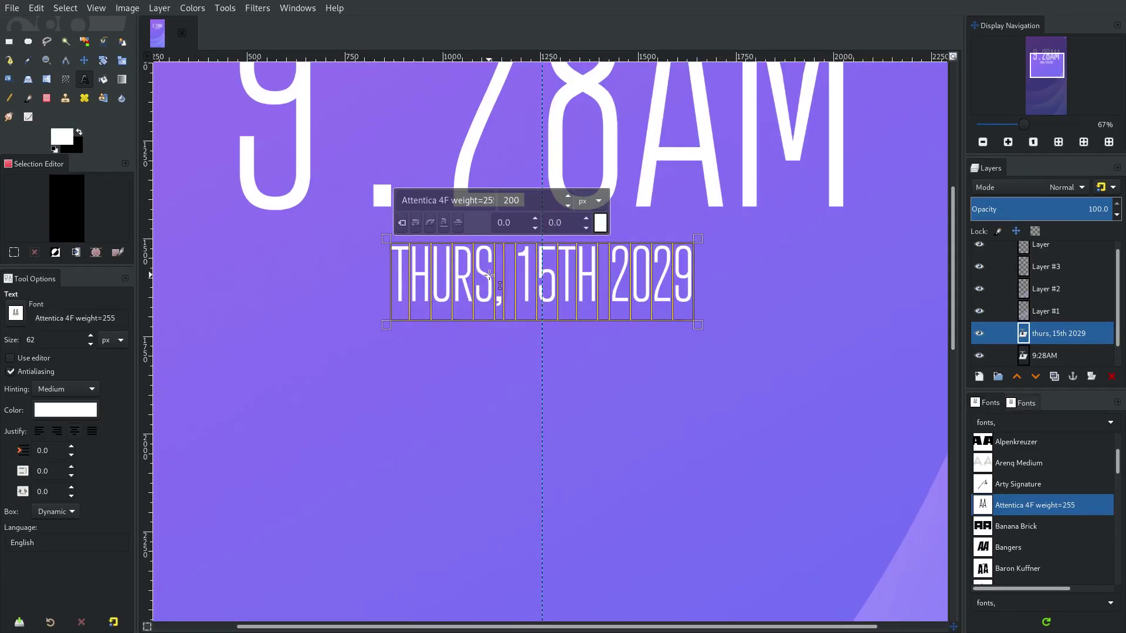
left_click_drag(490, 276, 406, 274)
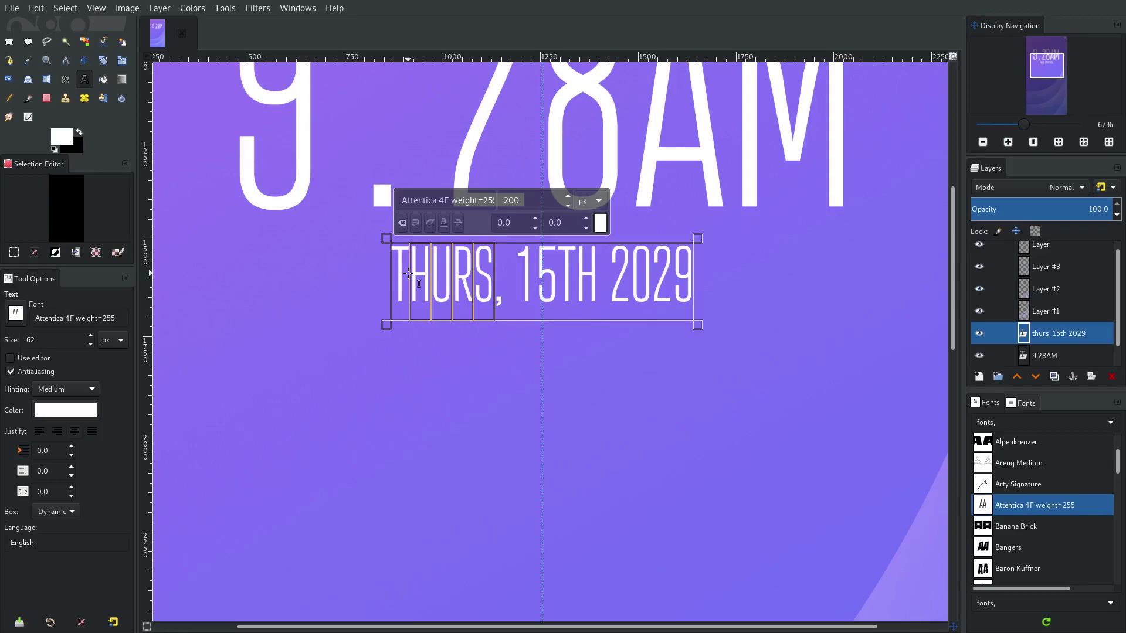
type("WEDN")
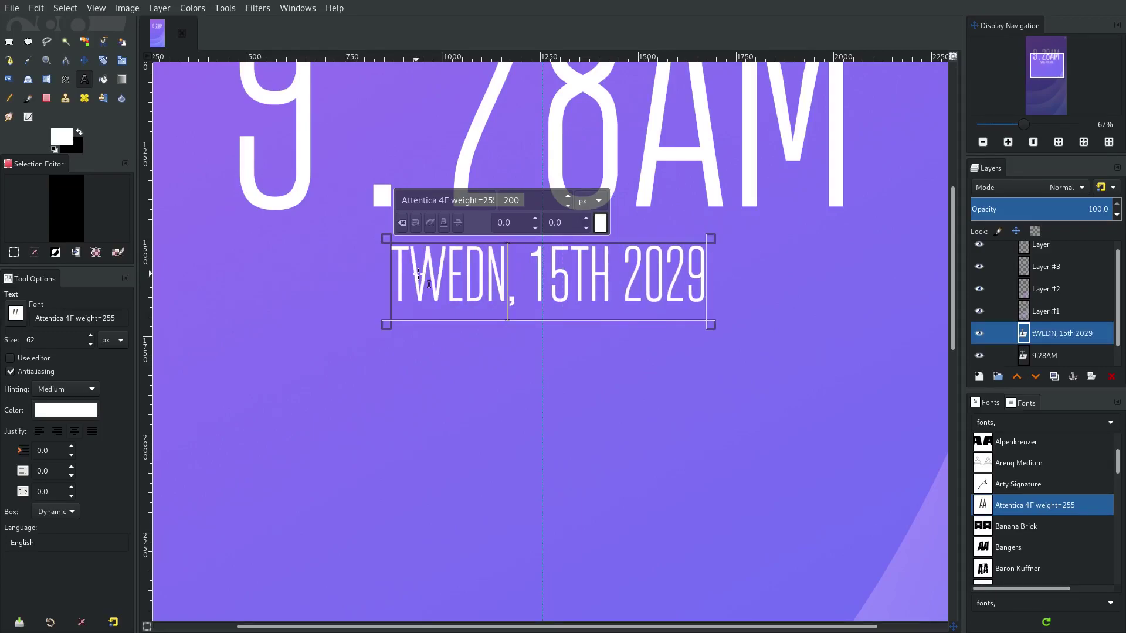
type("ES")
Step: Change the weekday in the date to FRI and remove the leftover t so it reads FRI, 15th 2029
key("BackSpace")
key("BackSpace")
key("BackSpace")
key("BackSpace")
key("BackSpace")
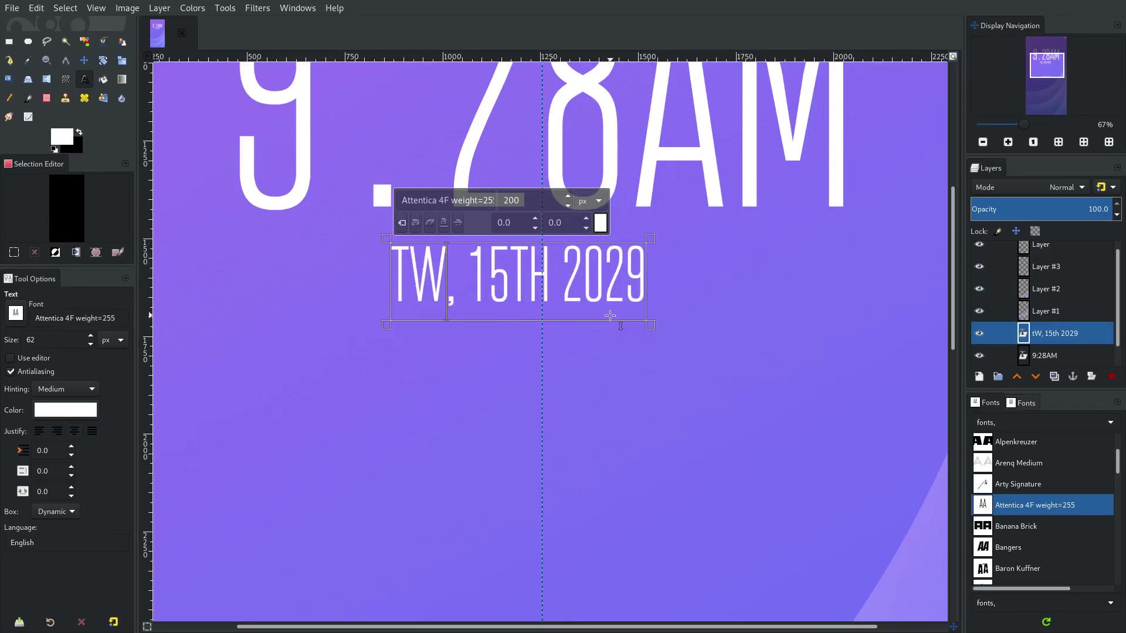
key("BackSpace")
type("FRI")
left_click(406, 266)
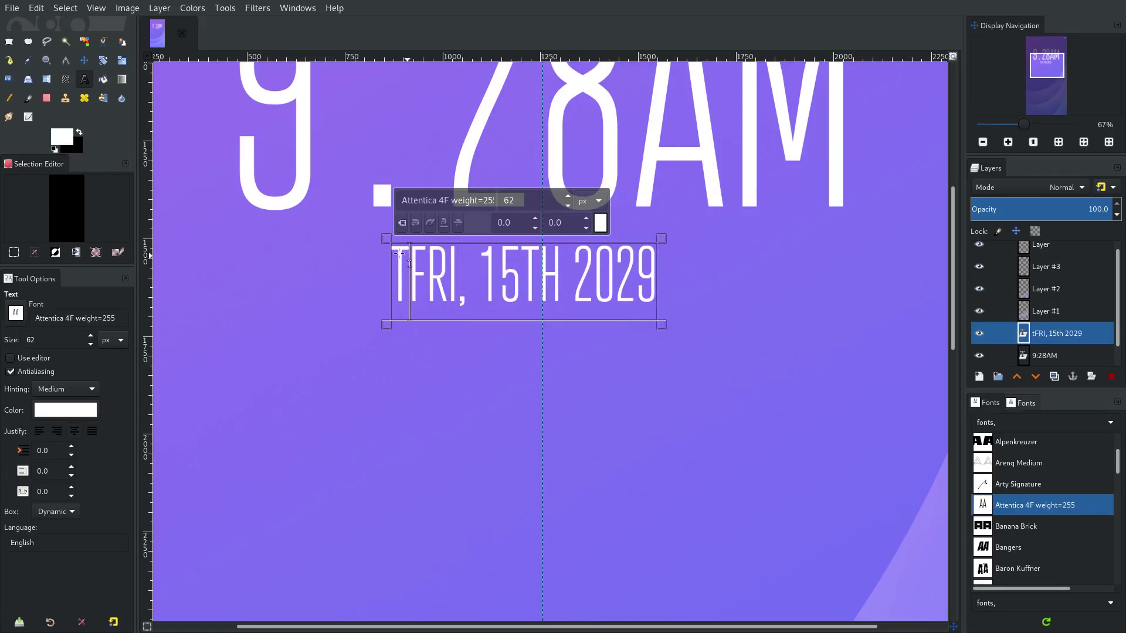
key("BackSpace")
Step: Try italic style on the FRI, 15th 2029 text, centered on the guide, and undo both the move and the style
left_click(83, 61)
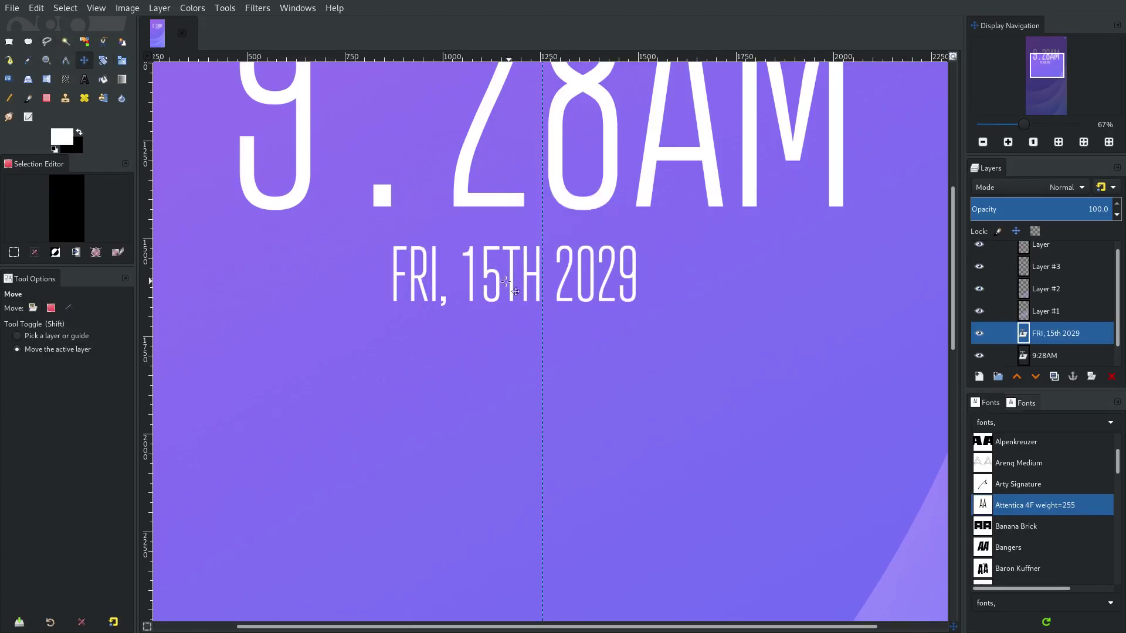
left_click(85, 79)
left_click(511, 295)
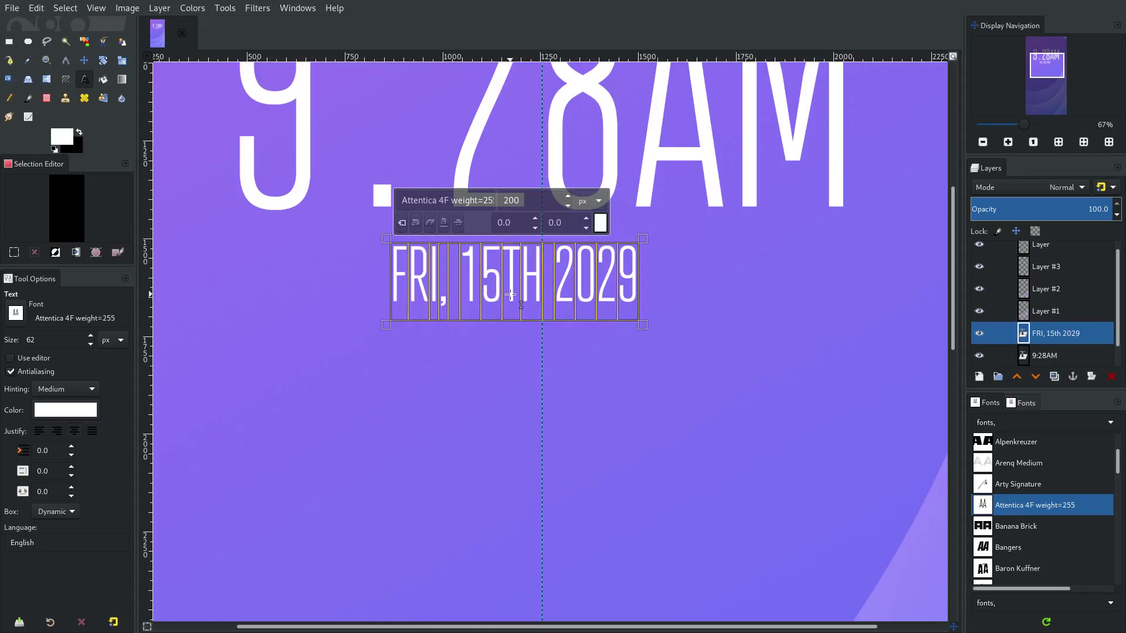
left_click(430, 223)
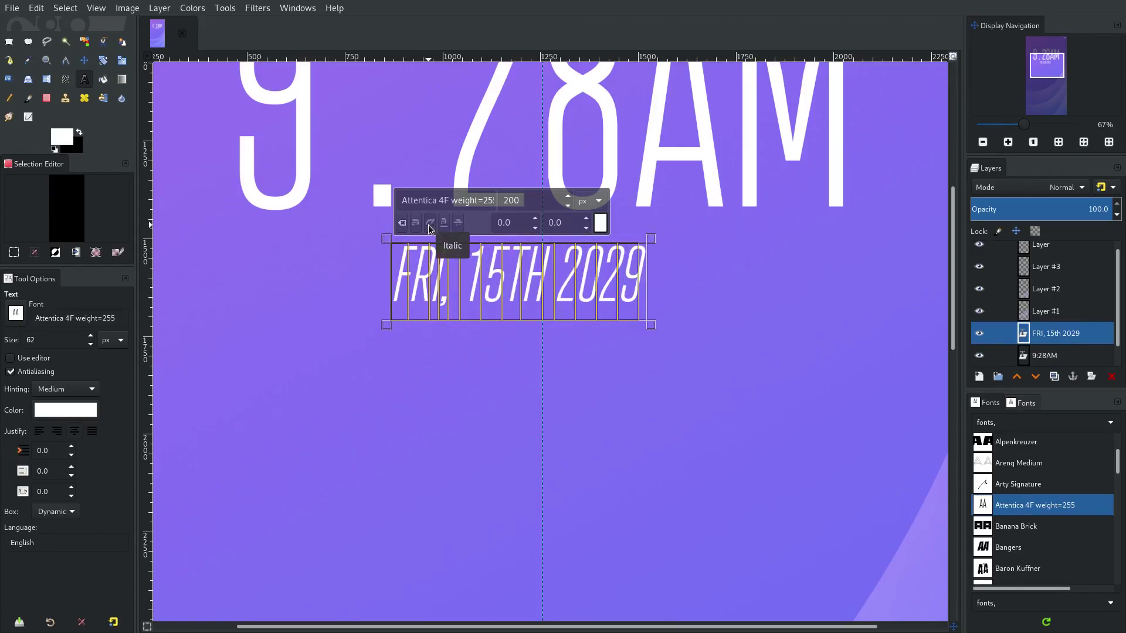
left_click(83, 61)
left_click_drag(494, 293, 517, 284)
scroll(517, 284, "down", 5)
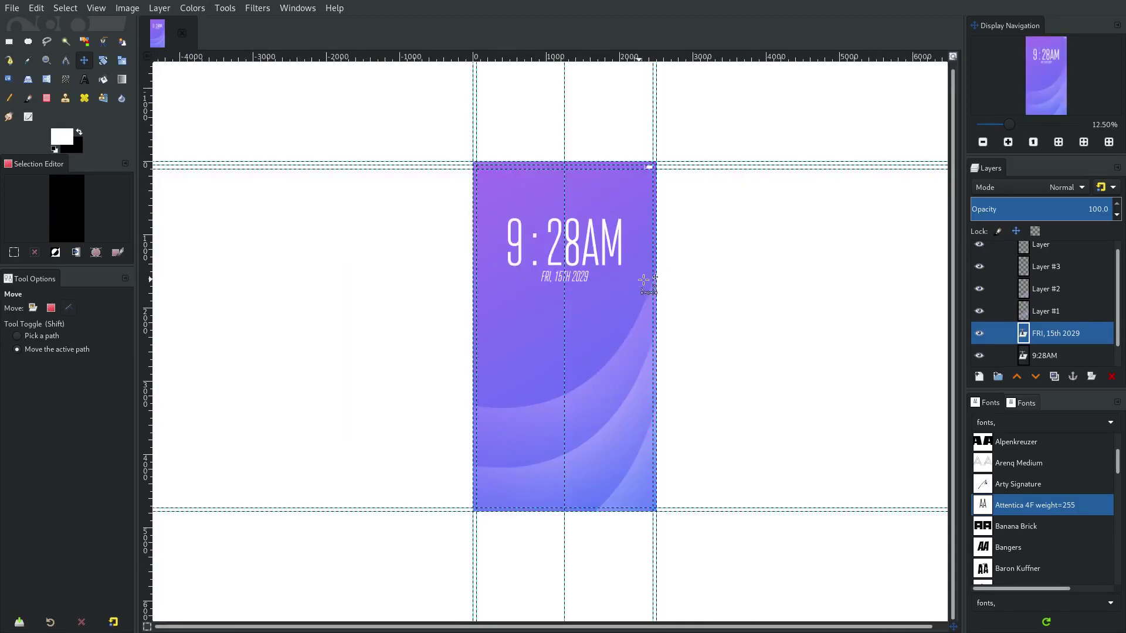
key("ctrl+z")
key("ctrl+z")
Step: Move the upright FRI, 15th 2029 text slightly up and center it on the vertical guide beneath the clock
scroll(548, 274, "up", 4)
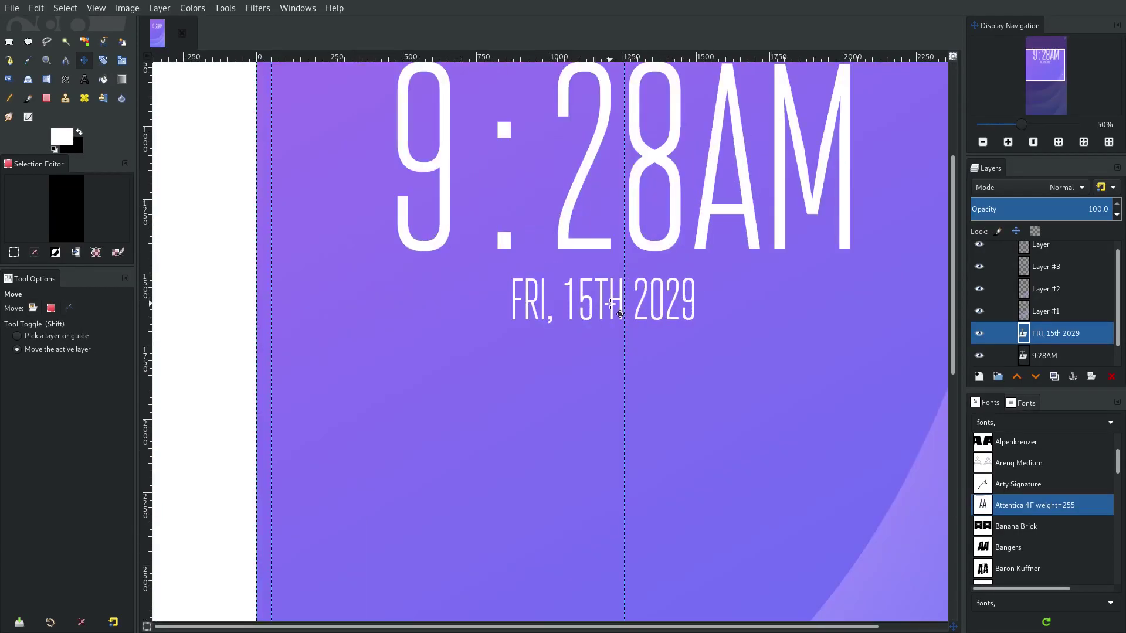
left_click_drag(611, 303, 631, 294)
scroll(736, 302, "down", 5)
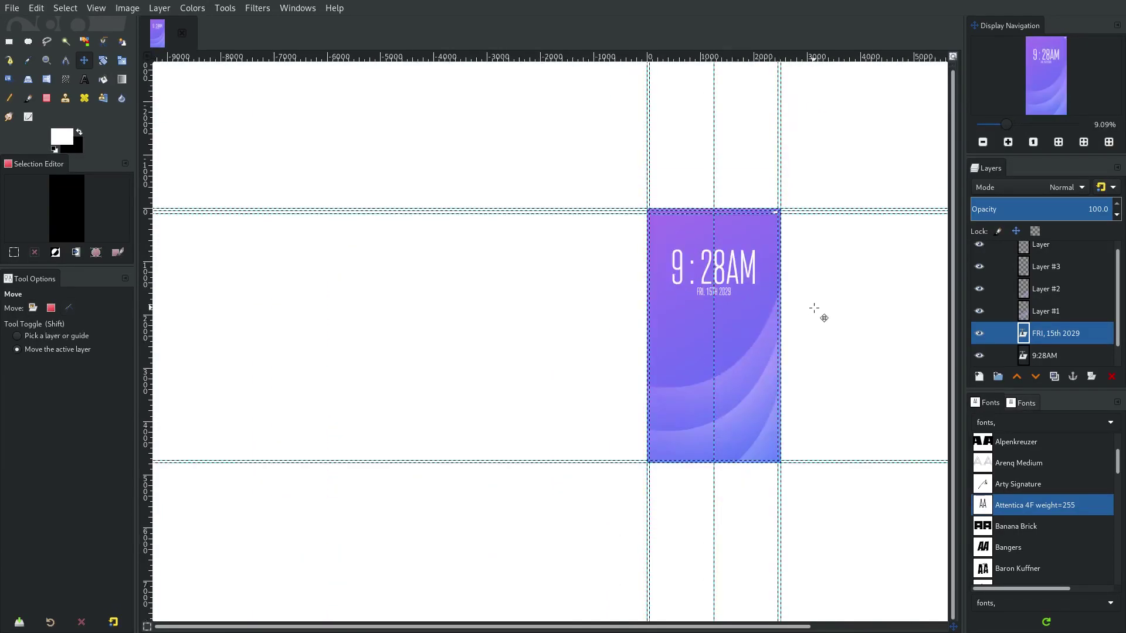
scroll(621, 276, "up", 5)
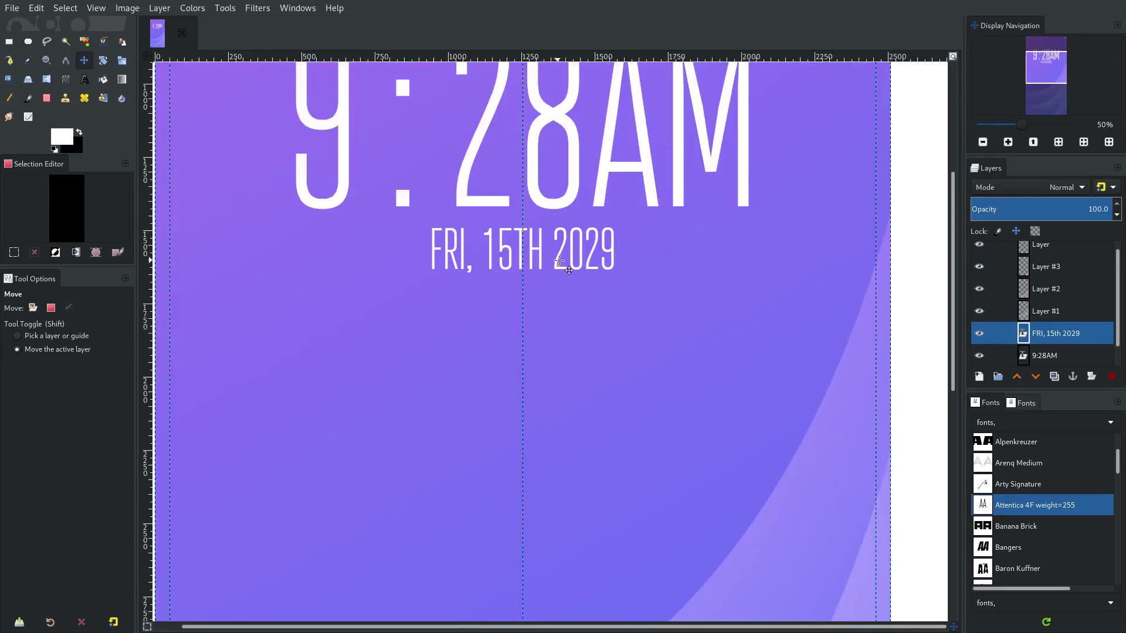
Step: Move the FRI, 15th 2029 text slightly down beneath the clock
left_click_drag(559, 261, 559, 271)
scroll(680, 302, "down", 5)
left_click_drag(680, 303, 550, 252)
scroll(550, 252, "up", 2)
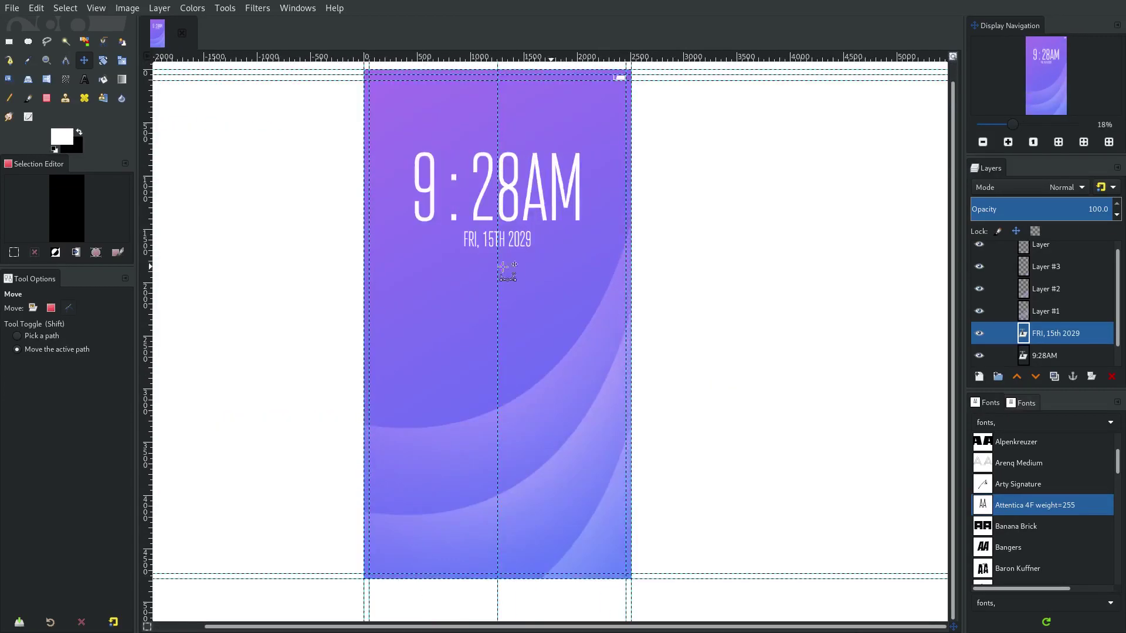
Step: Add a new transparent 2509 × 4782 px layer directly above Layer #3, leaving Layer #3 visible
left_click(10, 42)
scroll(446, 354, "up", 1)
left_click(1046, 310)
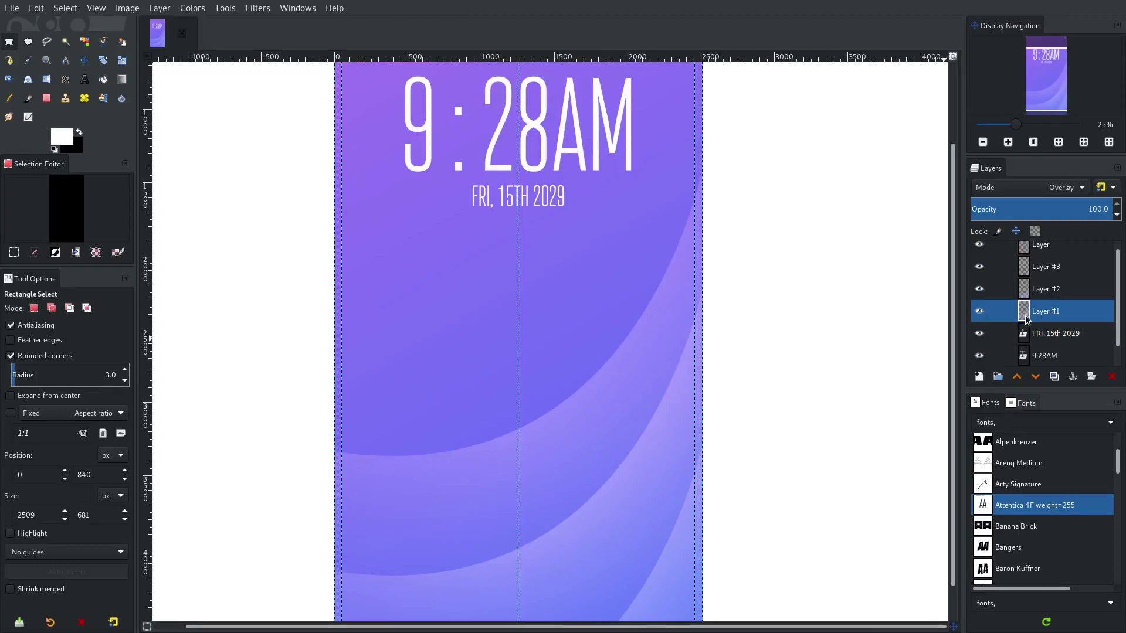
left_click(1022, 275)
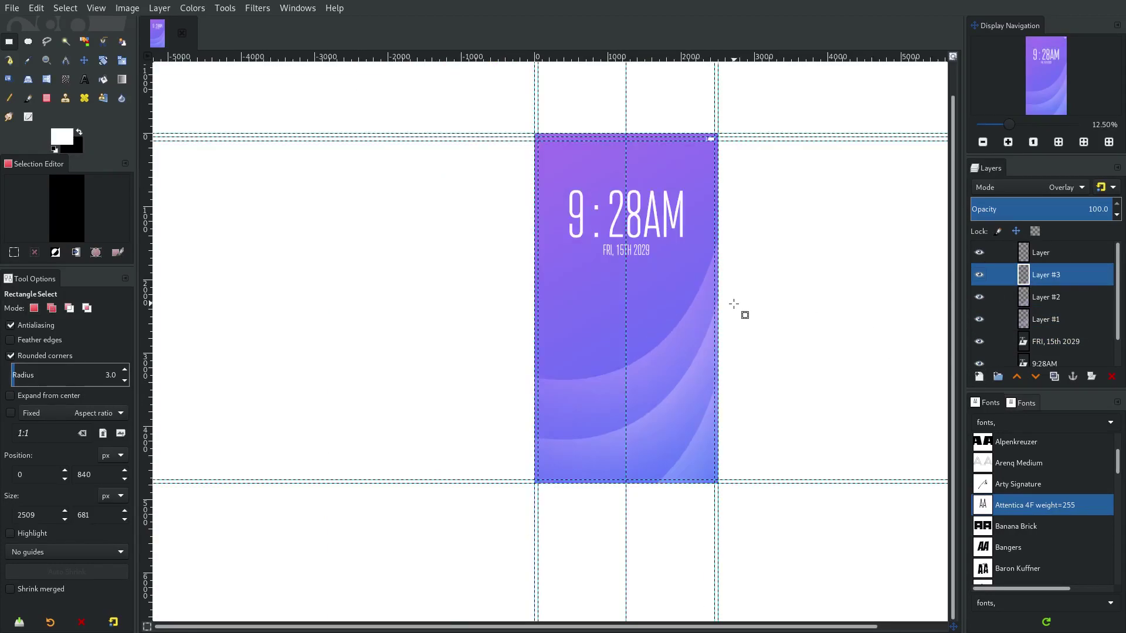
scroll(744, 315, "down", 2)
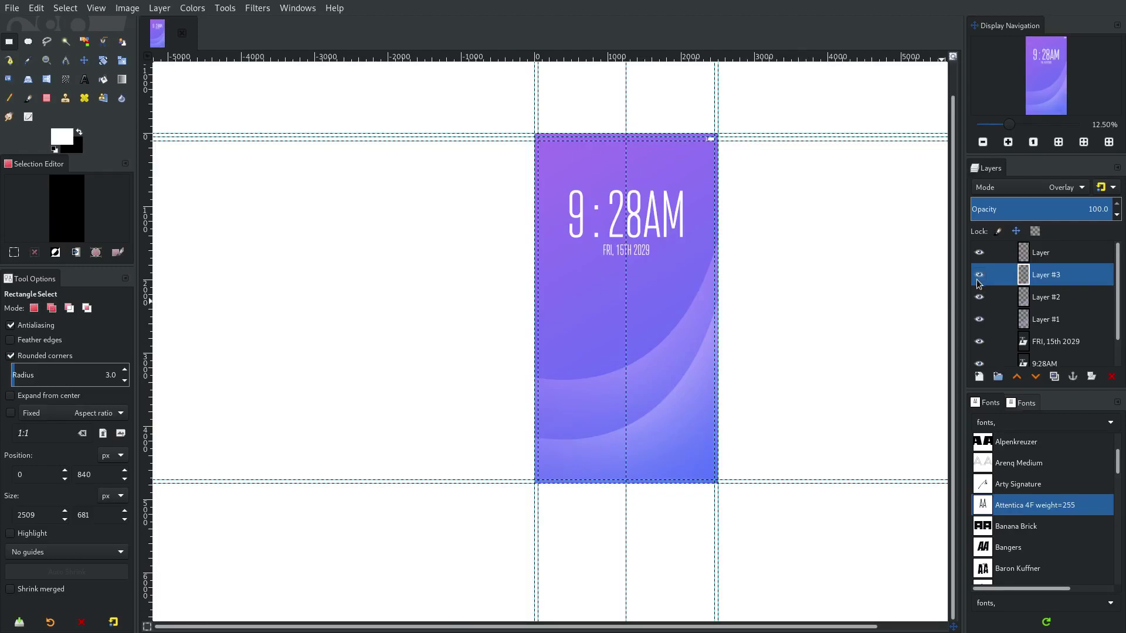
left_click(979, 275)
left_click(979, 377)
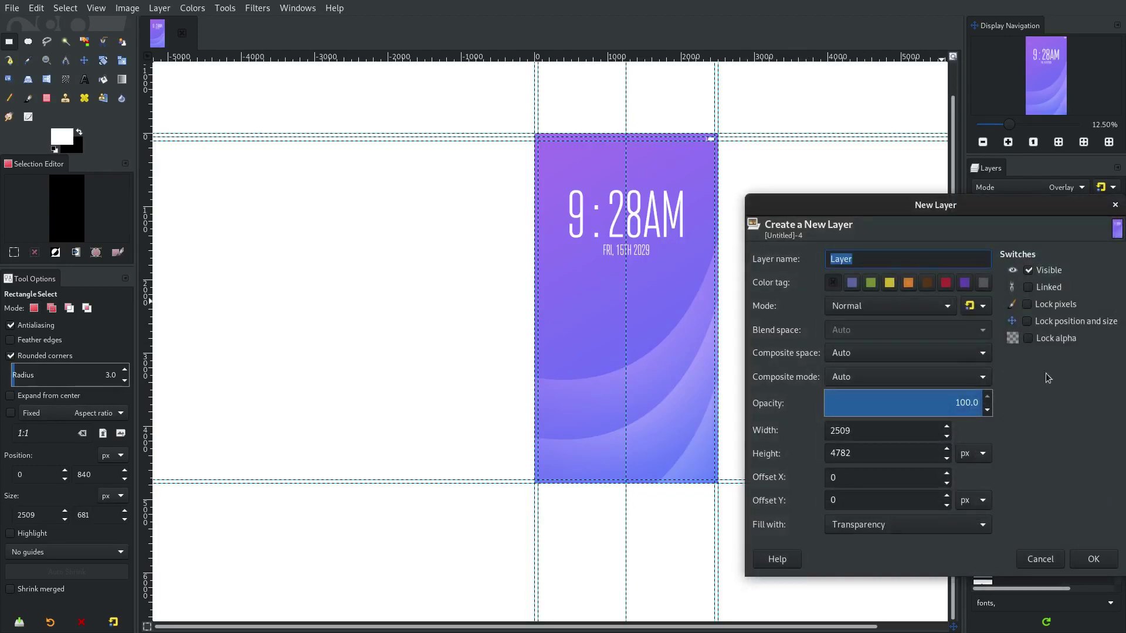
left_click(1095, 560)
Step: Draw a square selection below and left of the date and set its size to 350 × 350 px
scroll(628, 296, "up", 4, "ctrl")
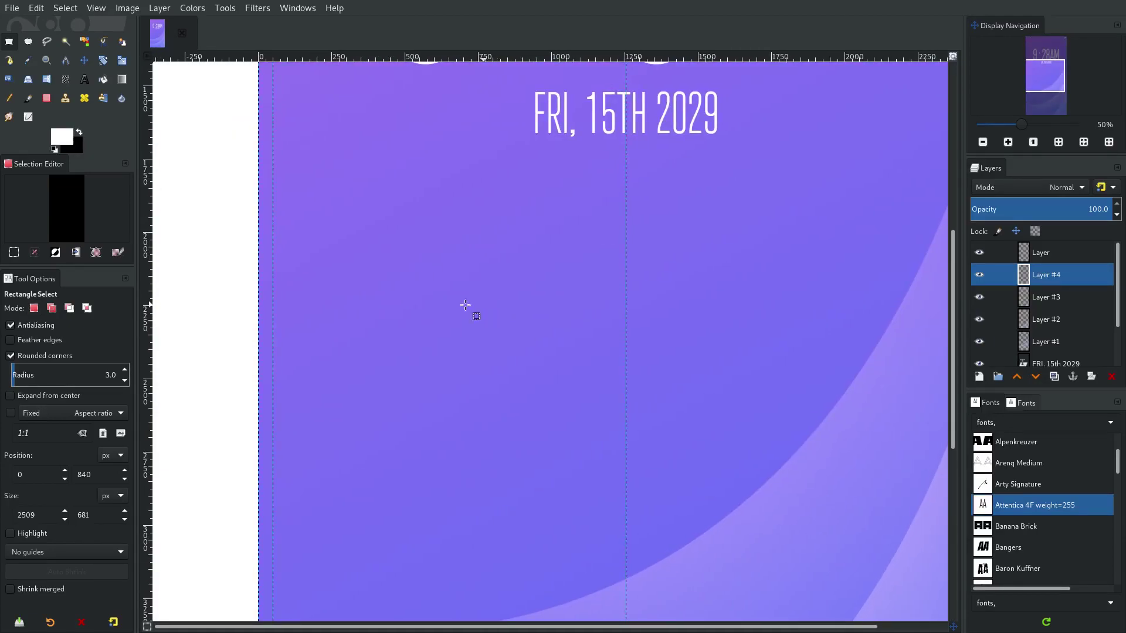
left_click_drag(359, 236, 461, 282, "ctrl")
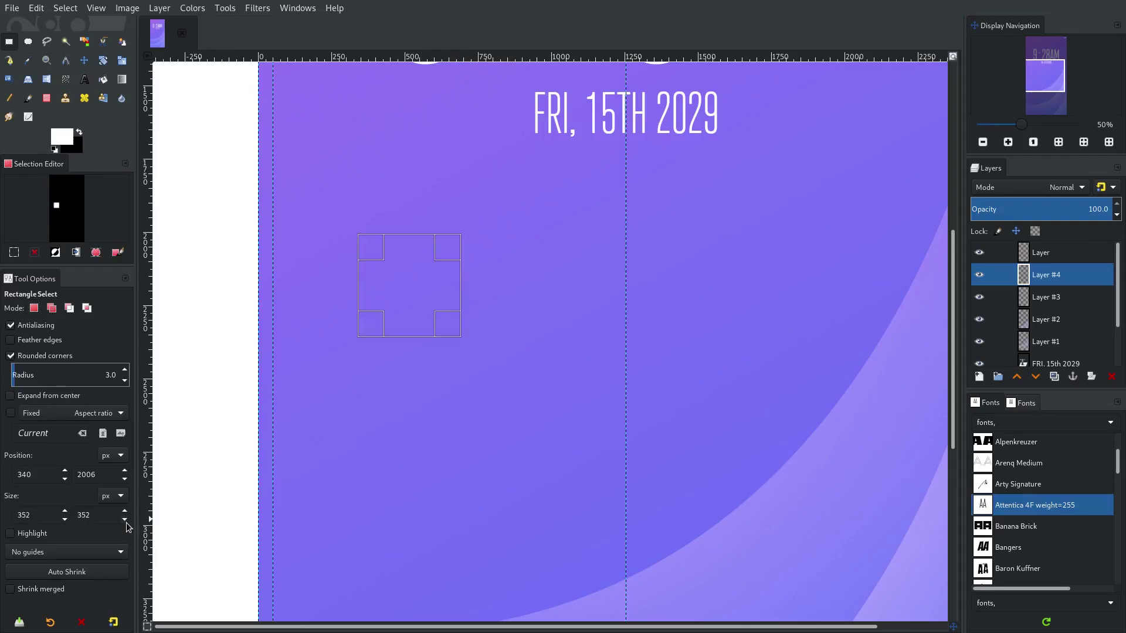
left_click(125, 519)
left_click(125, 520)
left_click(64, 519)
left_click(65, 520)
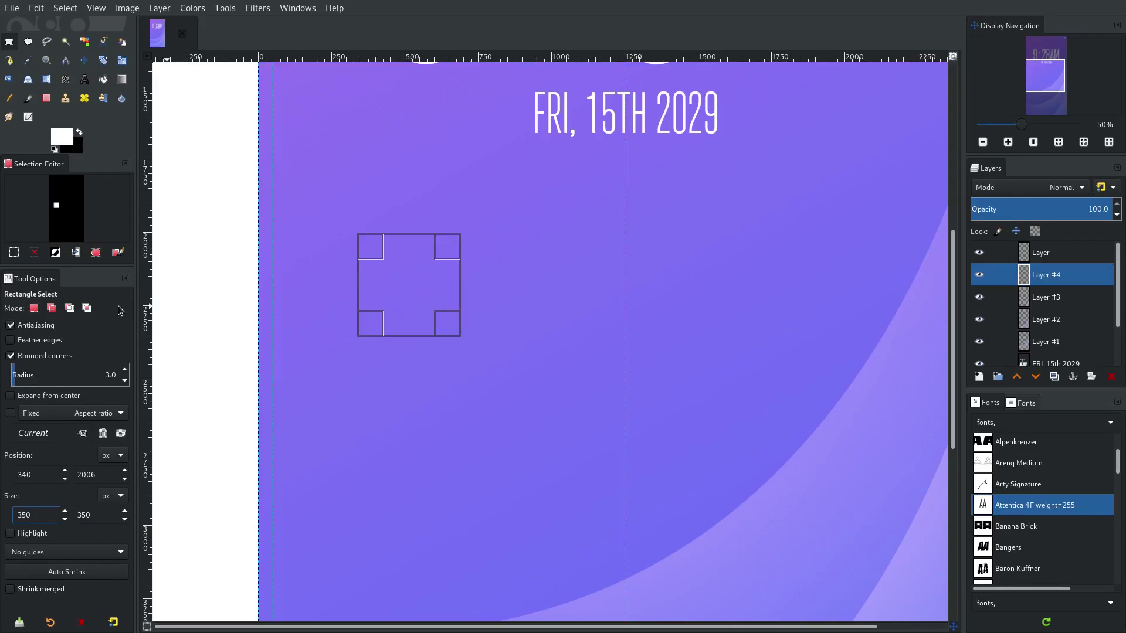
left_click(421, 281)
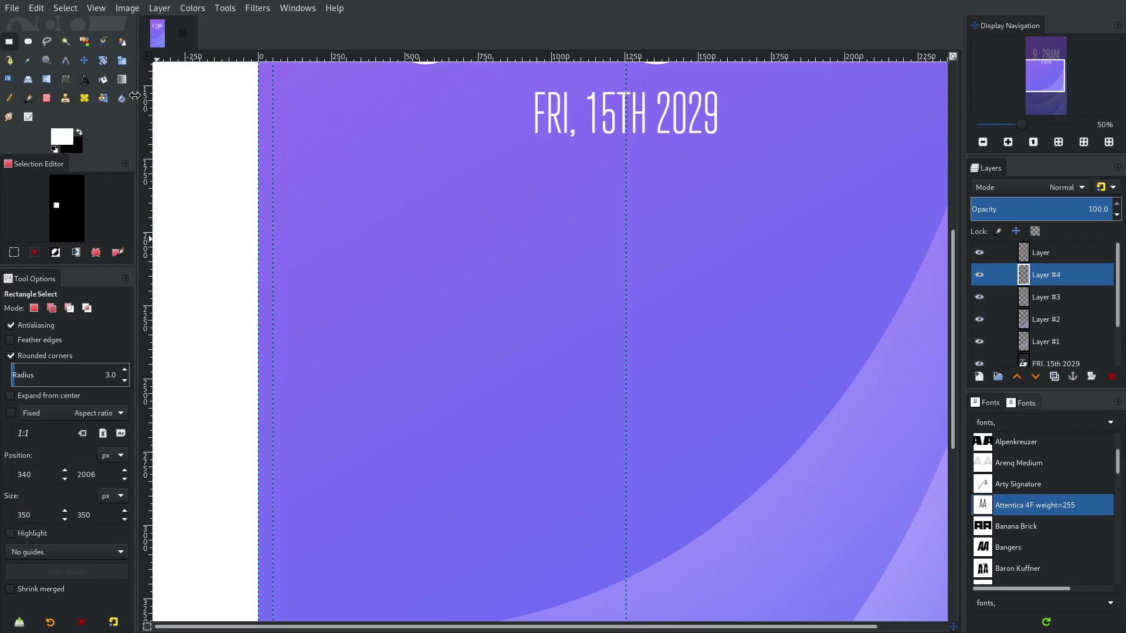
Step: Fill the square selection with white on the new layer and clear the selection
left_click(104, 80)
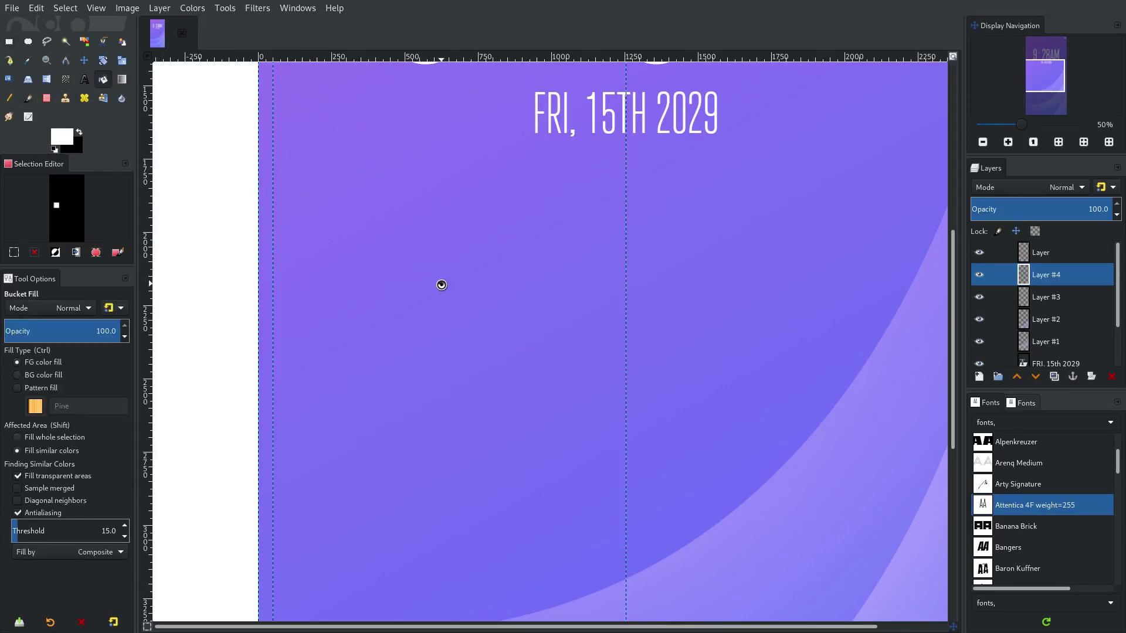
left_click(442, 285)
key("1")
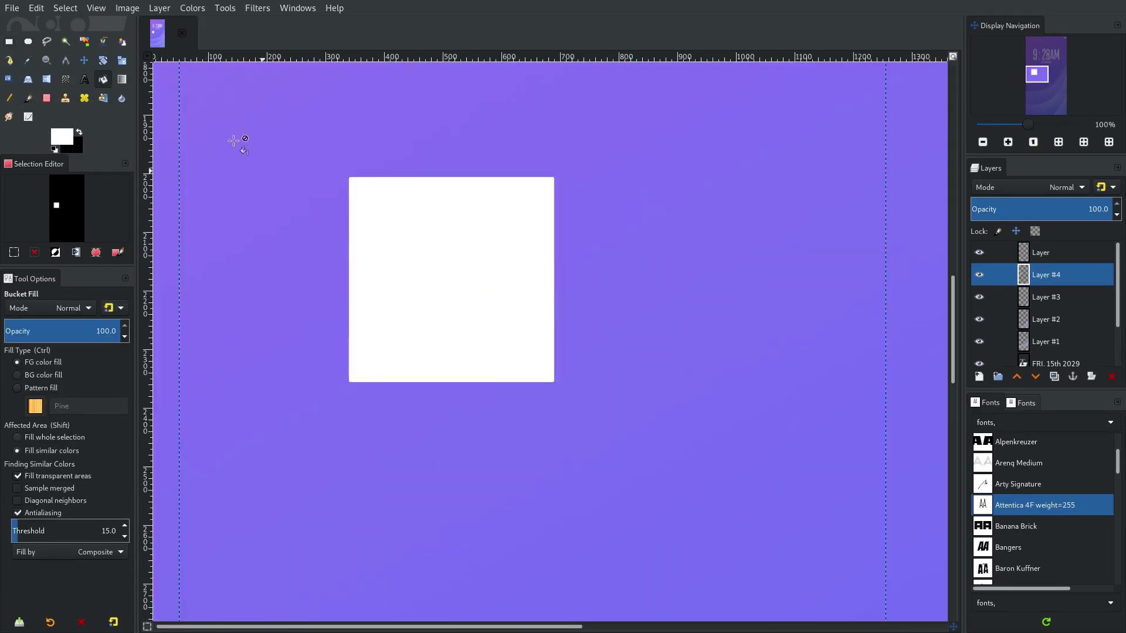
left_click(65, 7)
left_click(88, 37)
Step: Draw a rectangular selection over the white square and fit it exactly to the square's 350 × 350 px edges
left_click(9, 42)
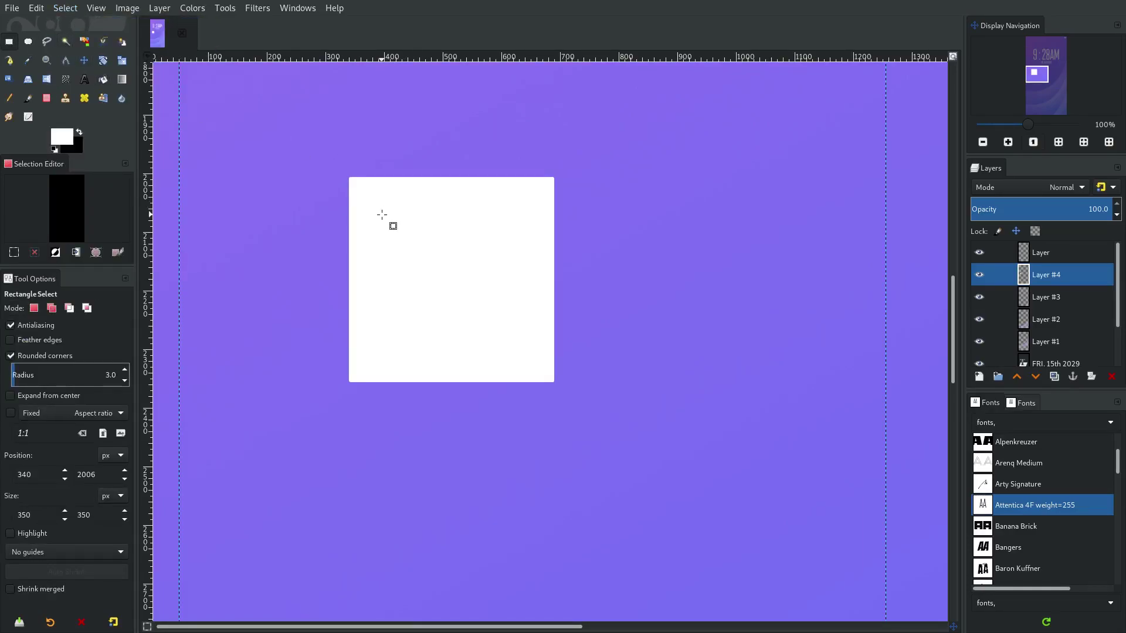
scroll(382, 215, "up", 1)
scroll(350, 164, "up", 4)
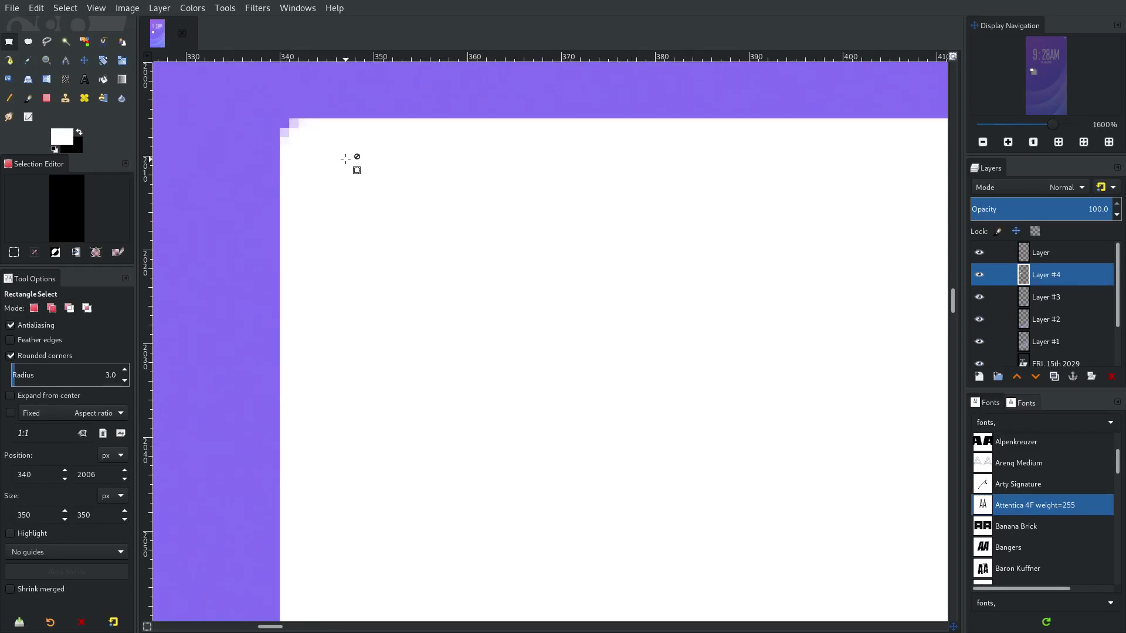
left_click_drag(288, 123, 558, 467)
scroll(557, 457, "down", 5)
left_click_drag(591, 573, 566, 391)
scroll(394, 262, "down", 2)
scroll(566, 390, "up", 4)
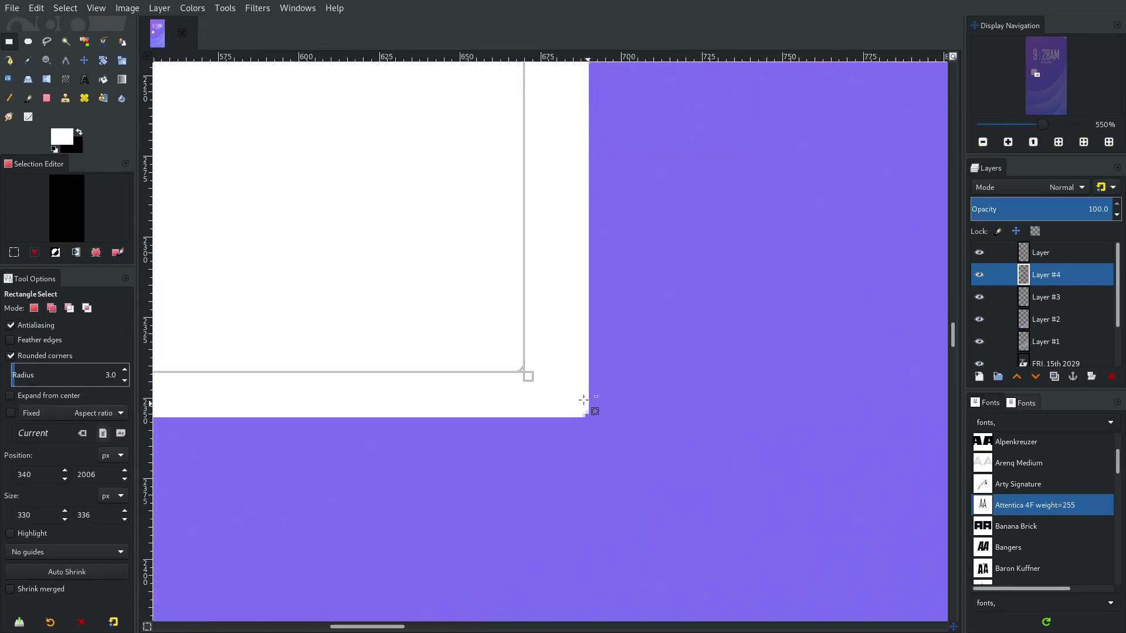
left_click_drag(518, 360, 573, 397)
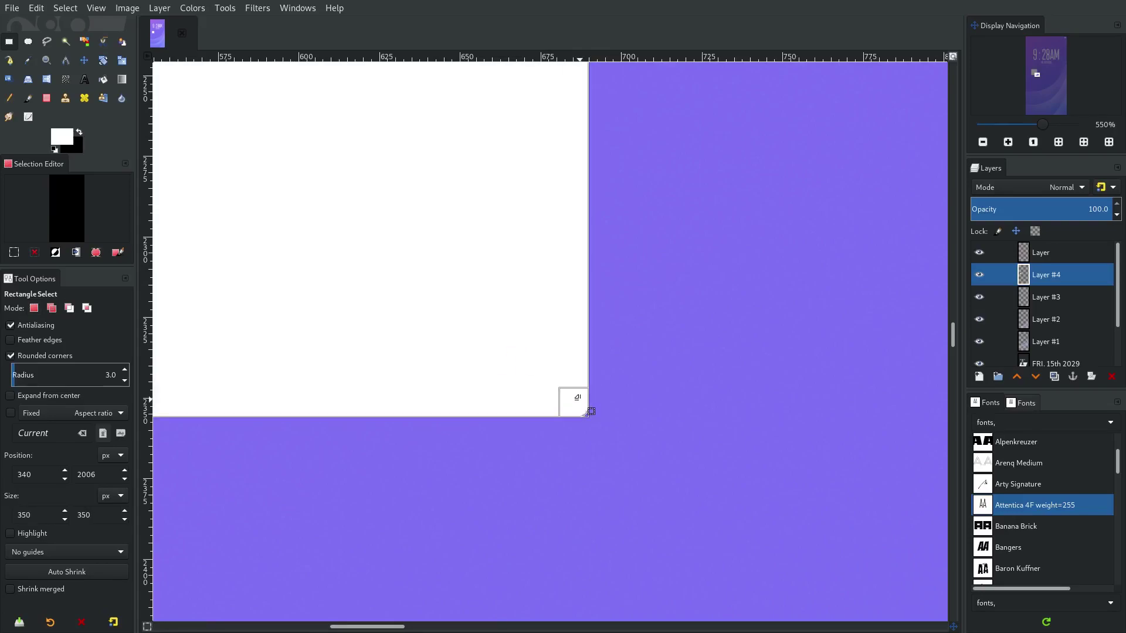
scroll(548, 381, "down", 5)
scroll(555, 370, "up", 1)
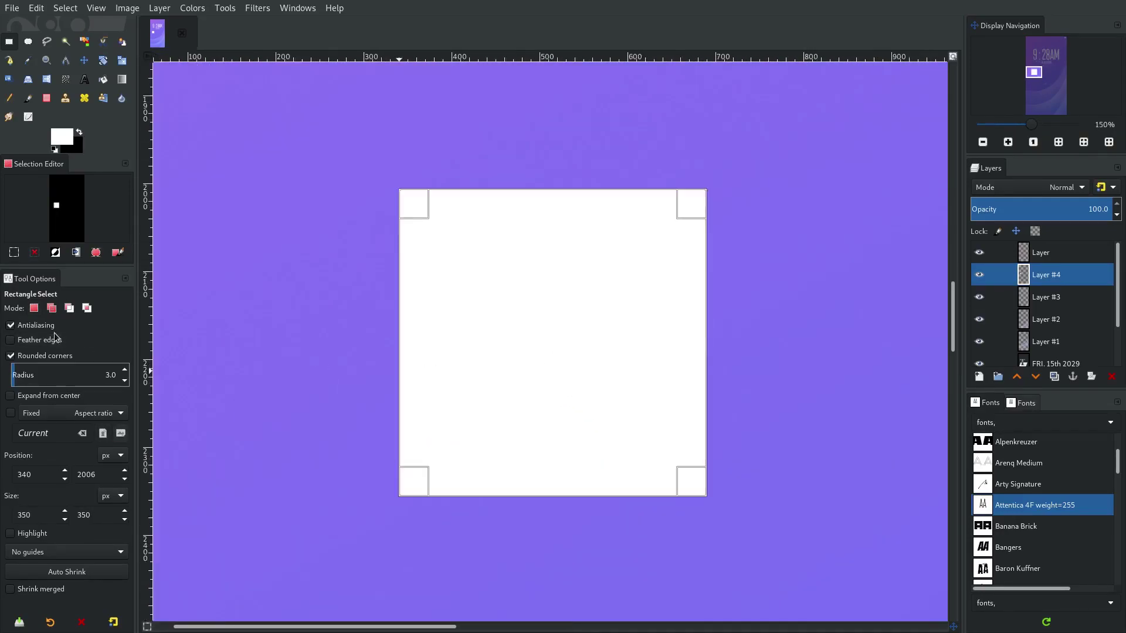
Step: Try corner radii of 20 and 50 on the selection, and settle on a radius of 100
key("BackSpace")
key("BackSpace")
key("BackSpace")
type("20")
key("Return")
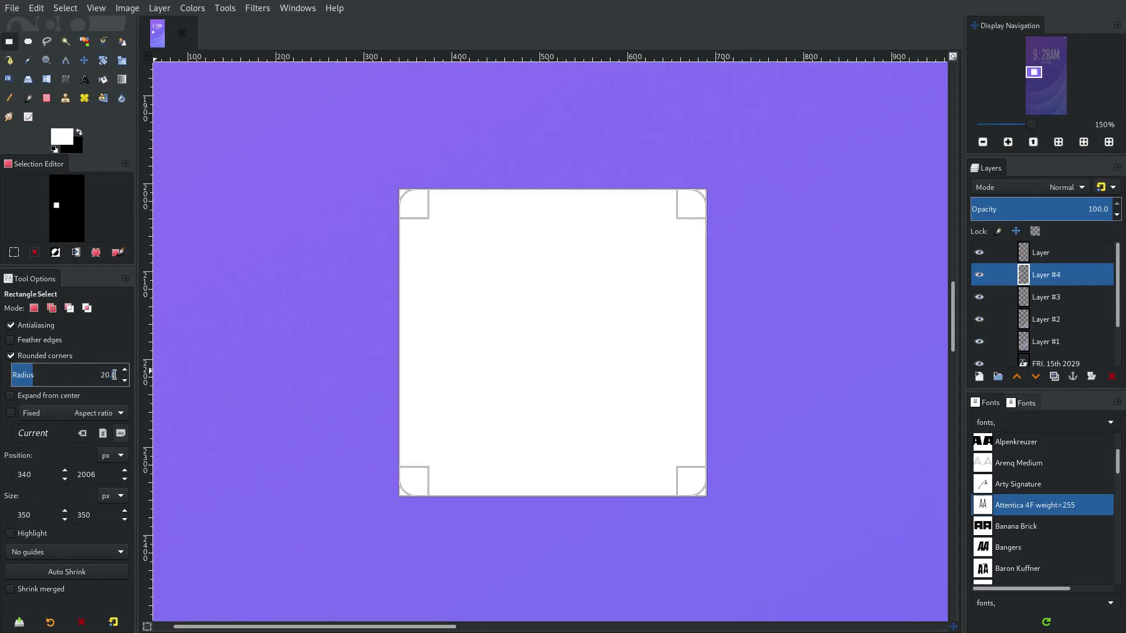
type("50")
key("Return")
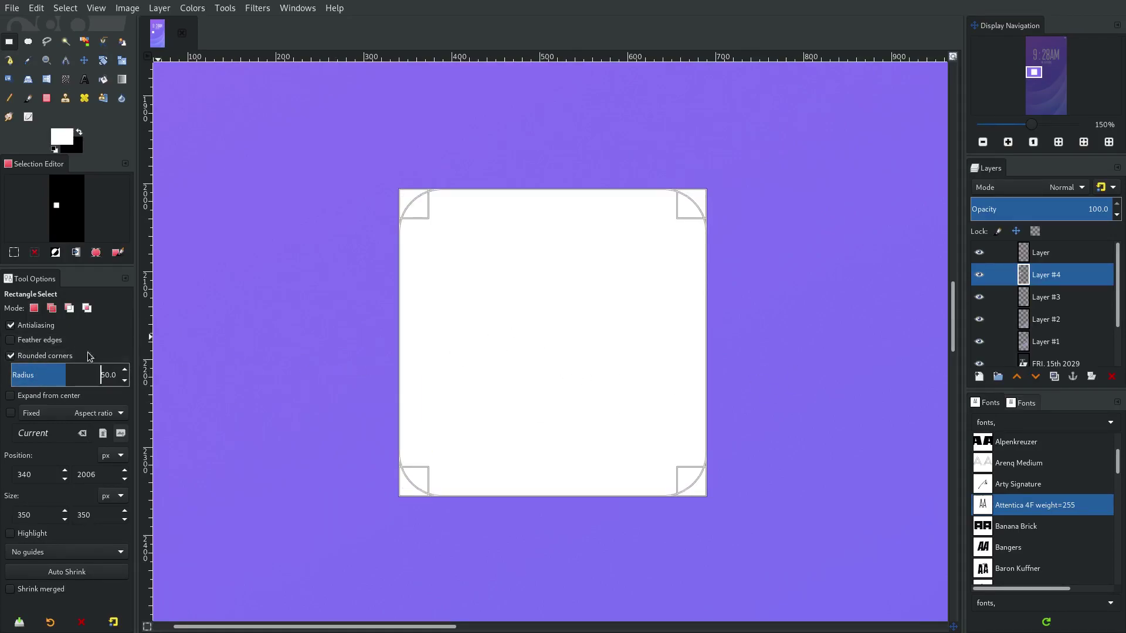
left_click_drag(79, 369, 135, 372)
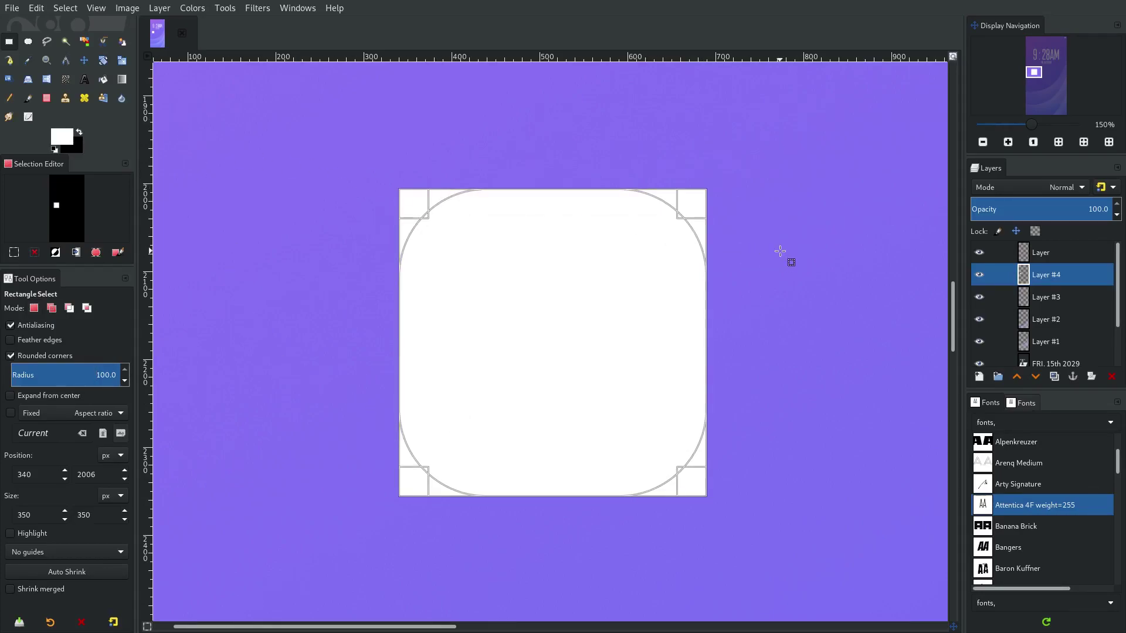
Step: Invert the selection so that everything outside the rounded square is selected
left_click(65, 7)
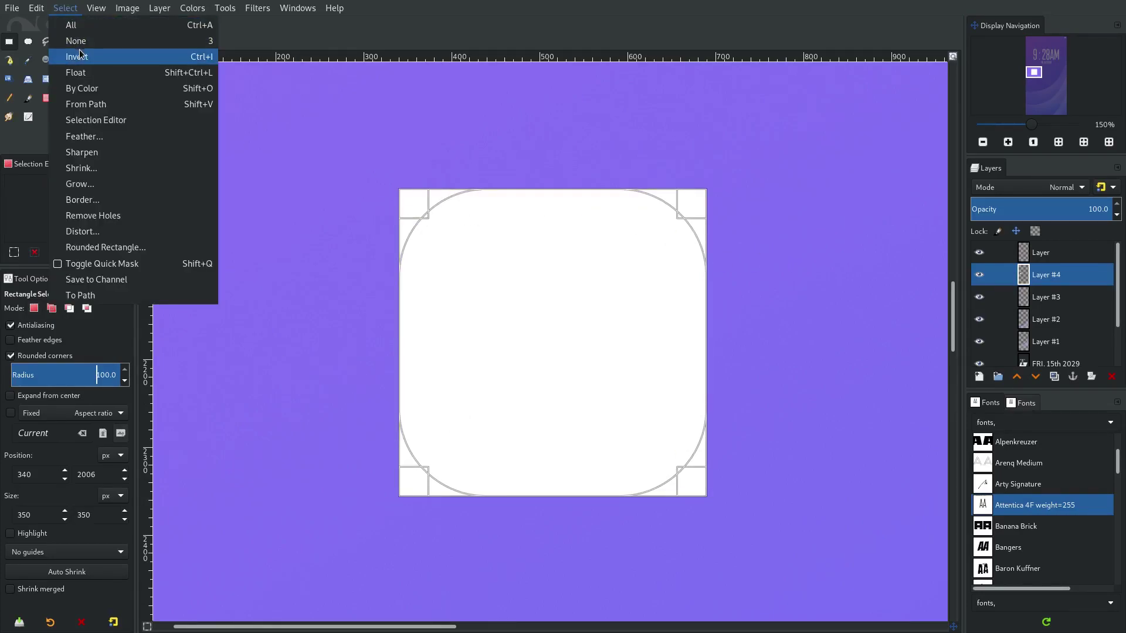
left_click(36, 40)
key("ctrl+i")
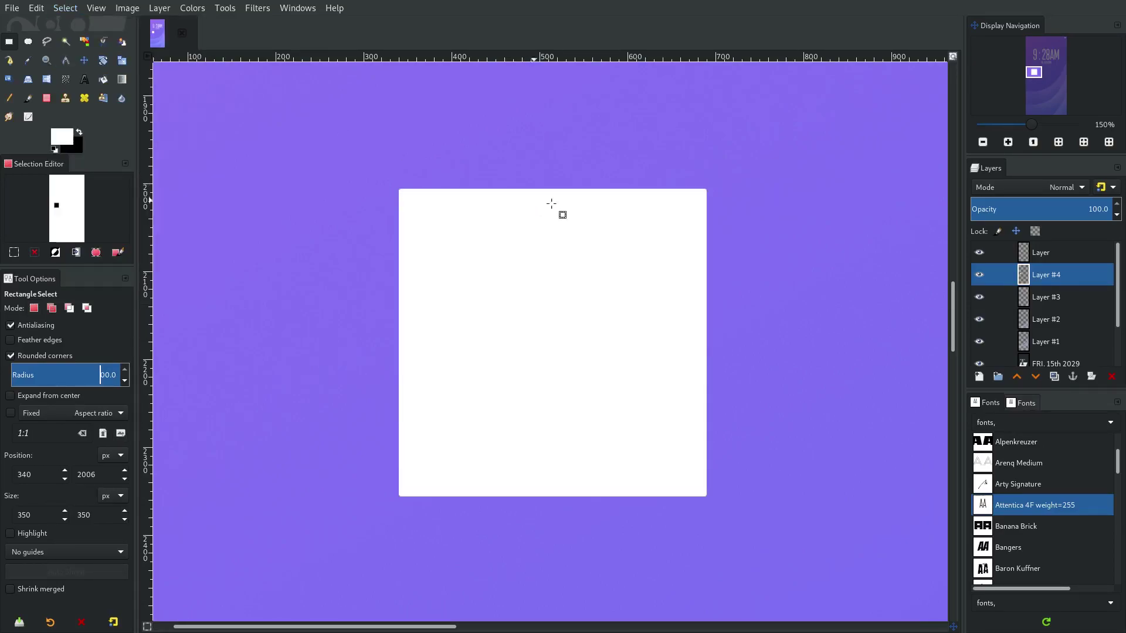
left_click_drag(557, 324, 525, 311)
scroll(518, 309, "down", 1)
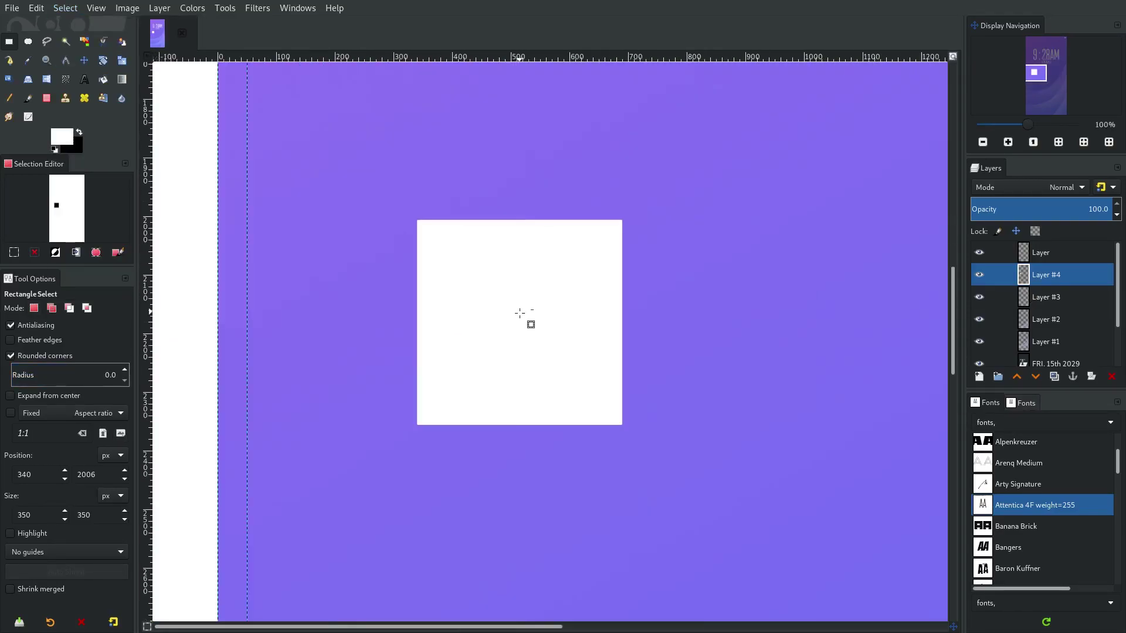
Step: Set the corner radius back to 100 and invert the selection back to the rounded square
left_click_drag(79, 369, 385, 374)
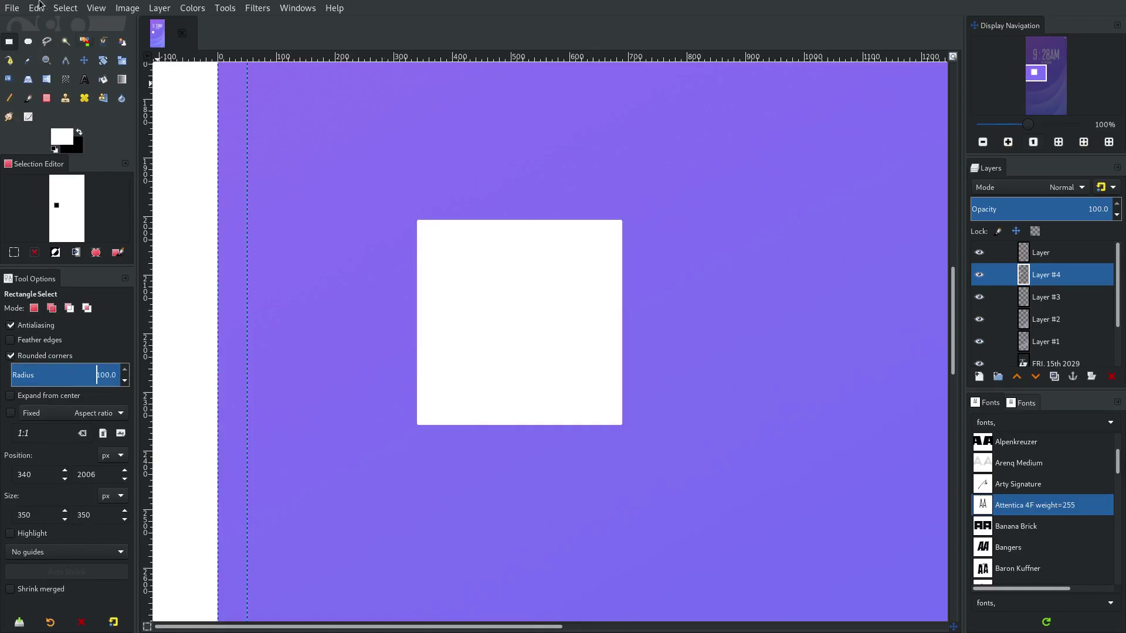
left_click(62, 12)
left_click(72, 55)
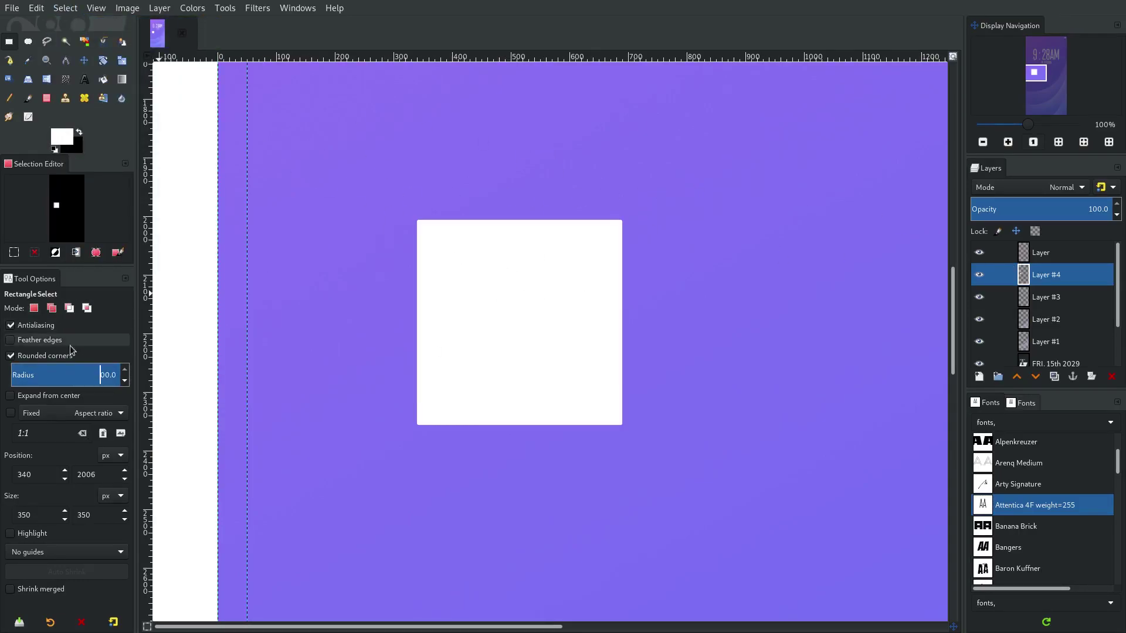
left_click(87, 371)
left_click_drag(86, 371, 122, 371)
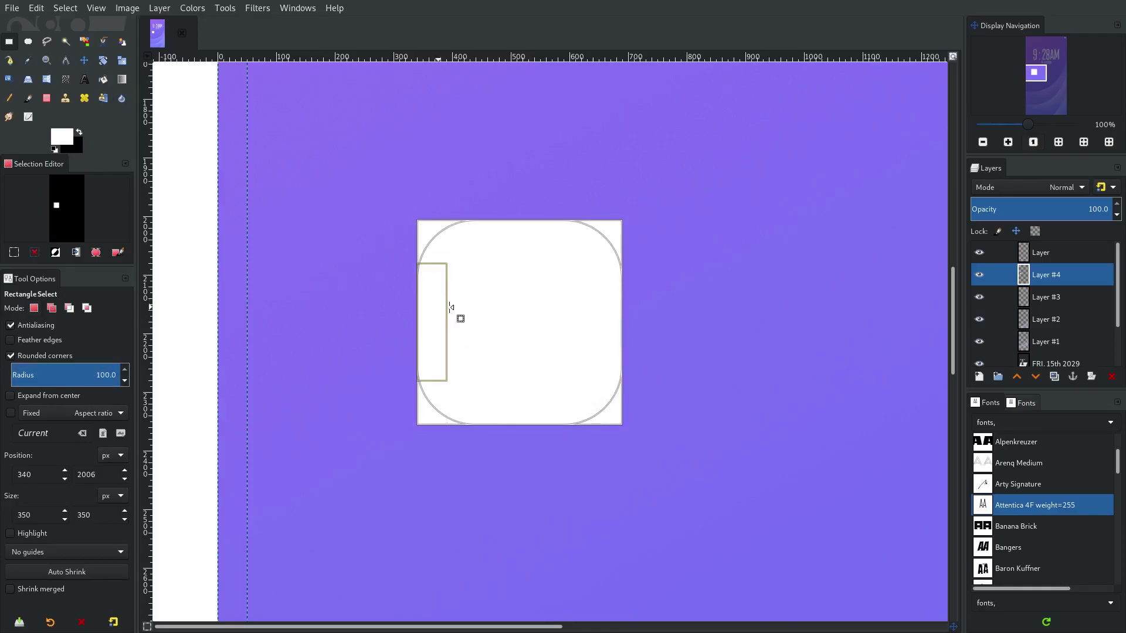
Step: Invert the rounded square selection once more and clear it
left_click(65, 8)
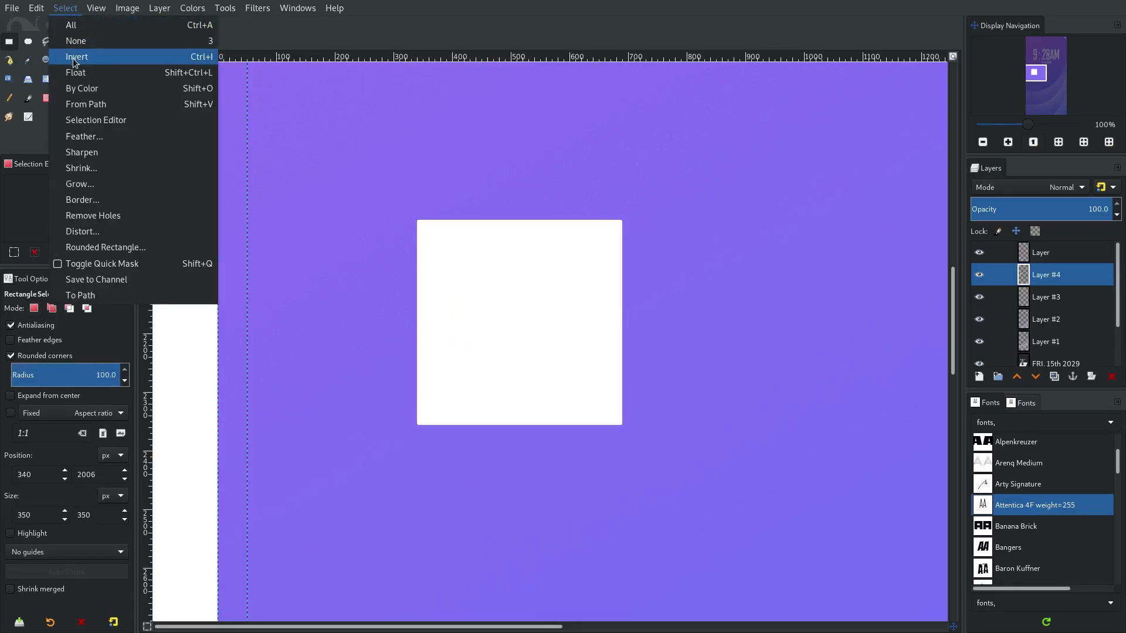
left_click(72, 55)
key("ctrl+i")
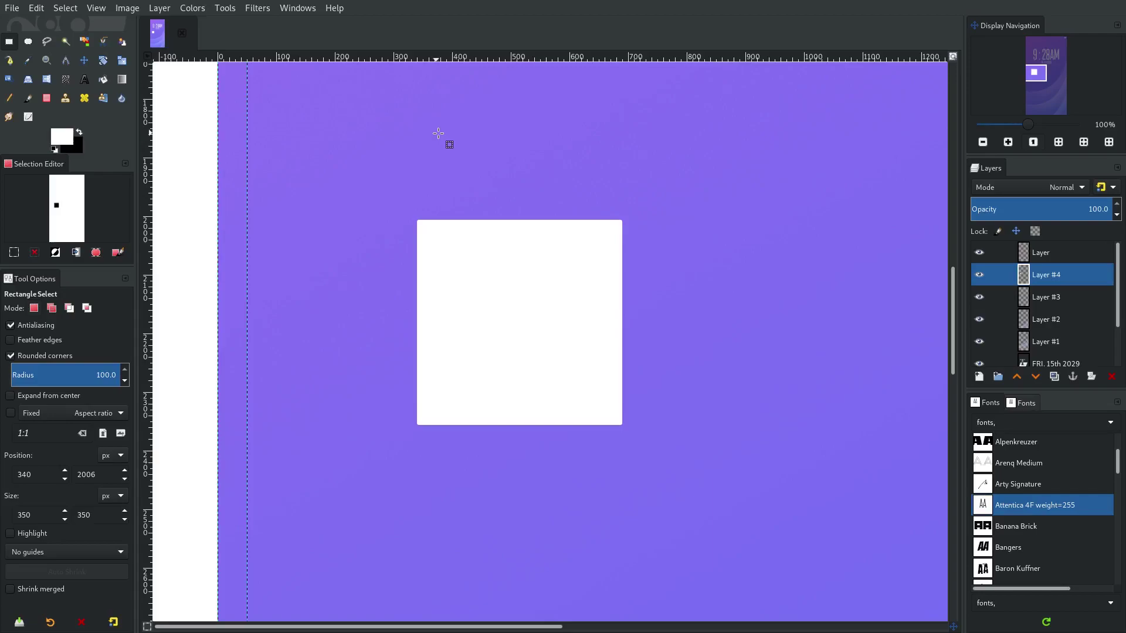
left_click(96, 8)
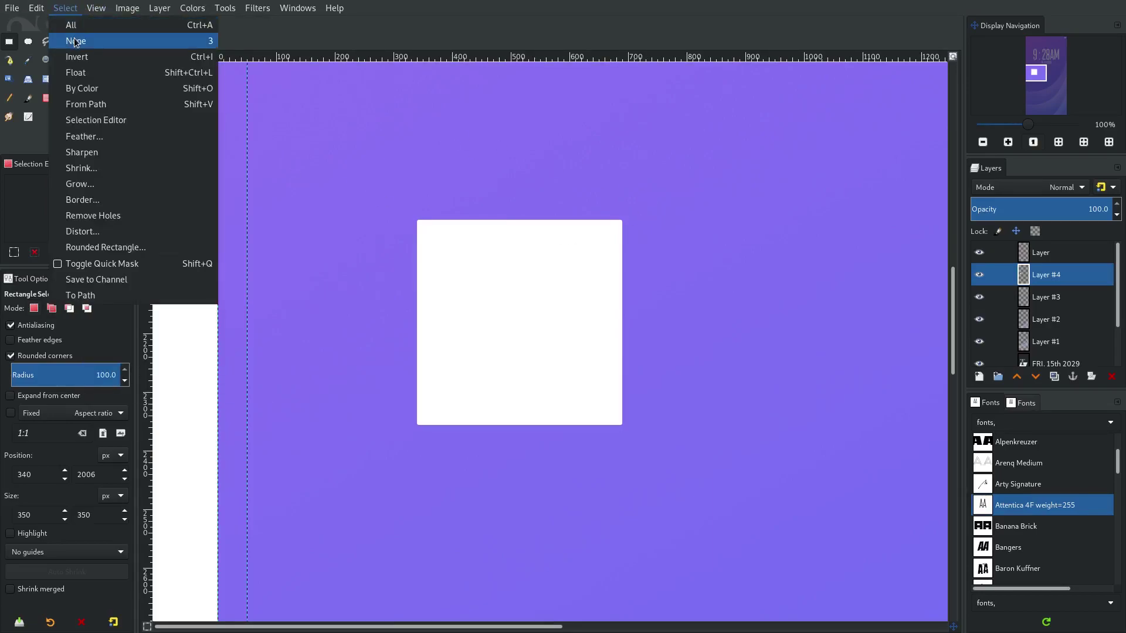
left_click(67, 40)
Step: Fuzzy-select the white square and turn on the display of selection outlines
left_click(66, 41)
left_click(435, 269)
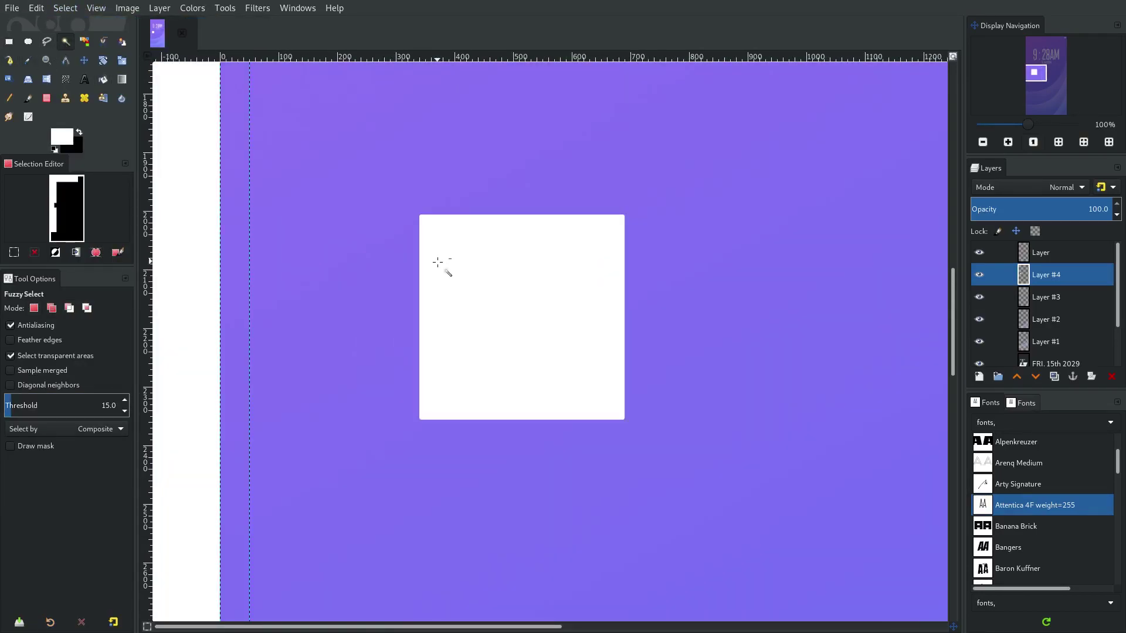
left_click(78, 9)
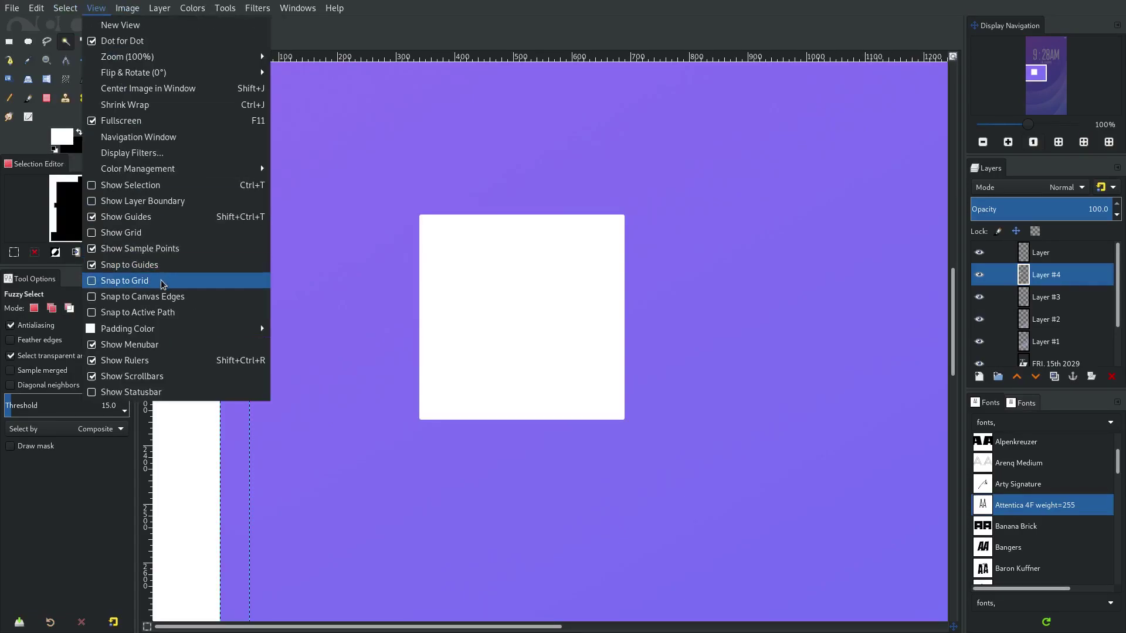
left_click(177, 191)
key("2")
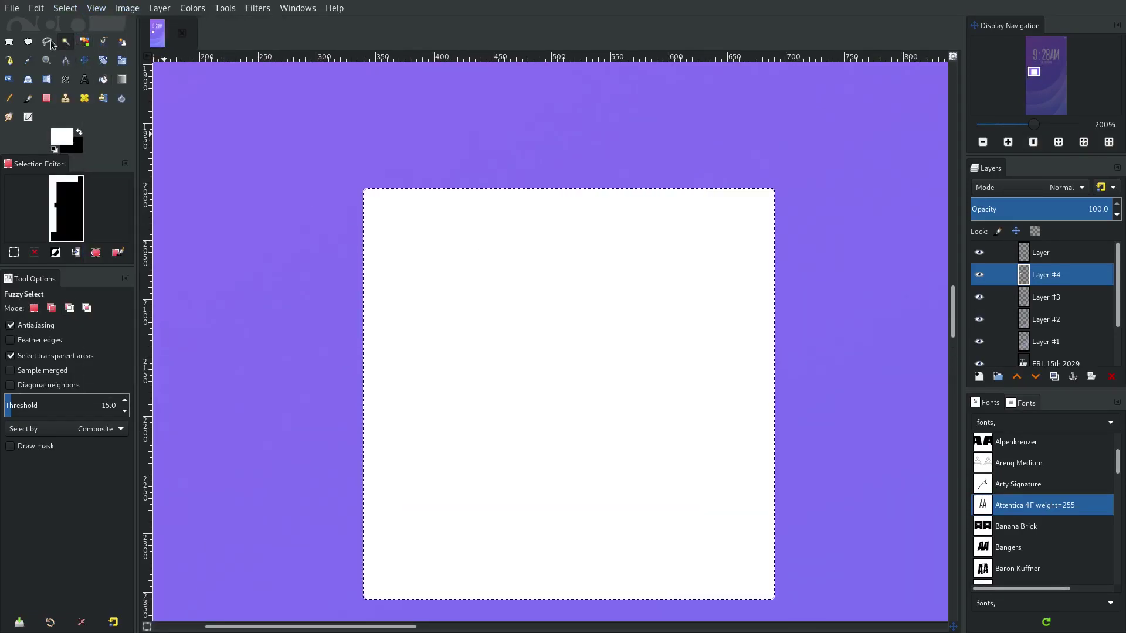
Step: Draw a rounded selection with radius 100 over the white square and fit it to the square's 350 × 350 px edges
left_click(9, 42)
left_click_drag(365, 190, 534, 421)
key("4")
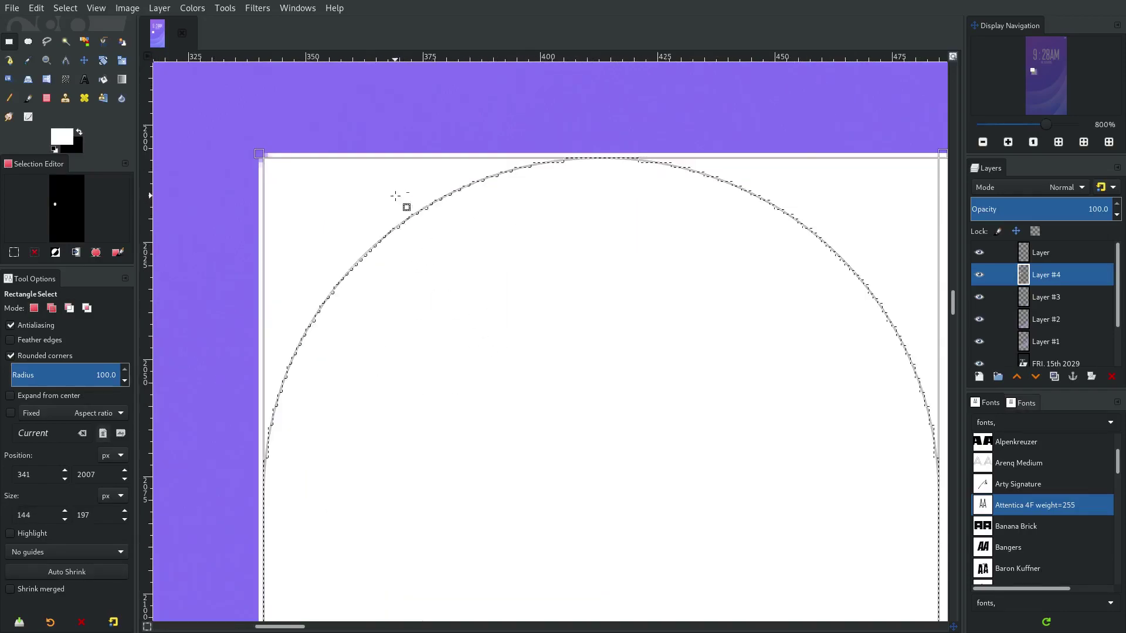
left_click_drag(282, 170, 275, 164)
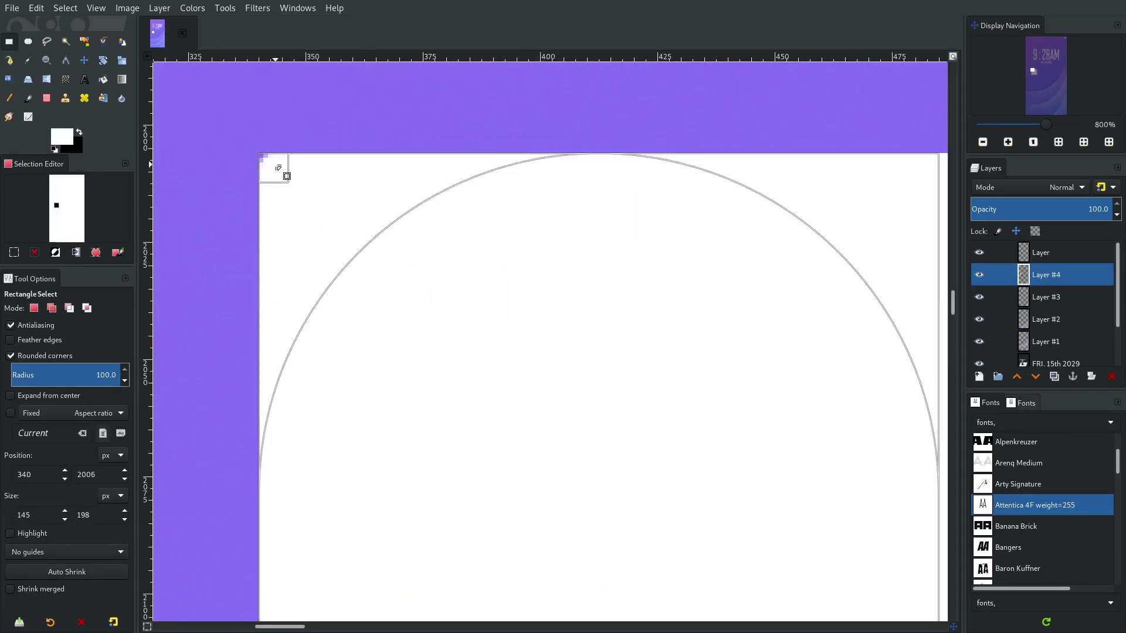
scroll(589, 274, "down", 3)
left_click_drag(783, 551, 414, 178)
left_click_drag(335, 189, 730, 483)
key("5")
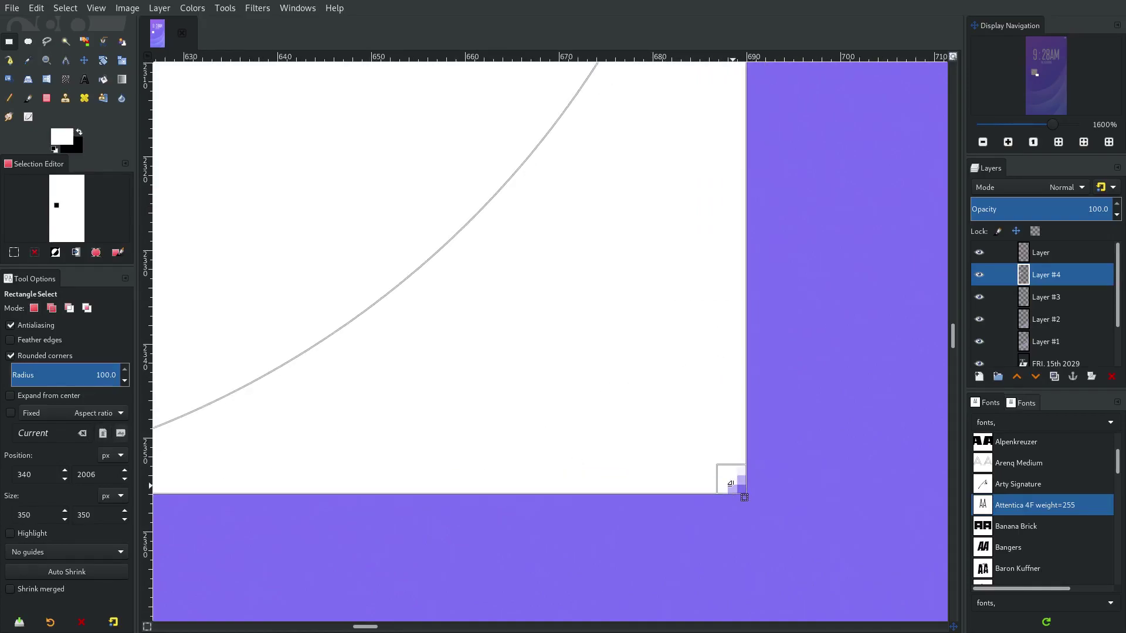
key("2")
key("1")
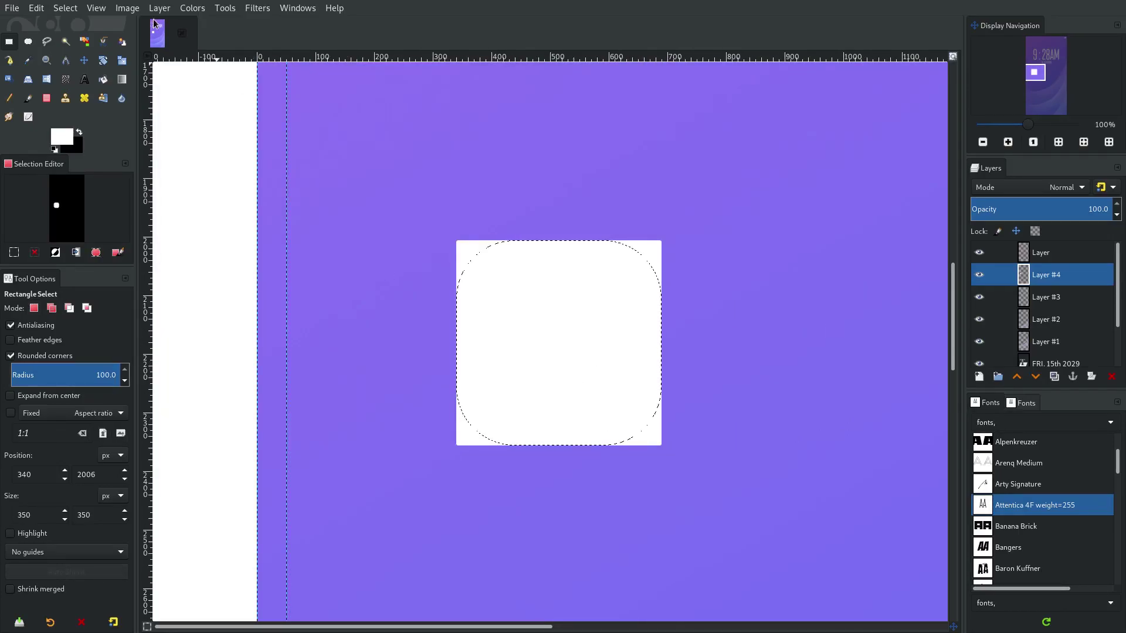
Step: Invert the rounded selection, delete the white square's corners outside it on Layer #4, and clear the selection
left_click(65, 8)
left_click(76, 56)
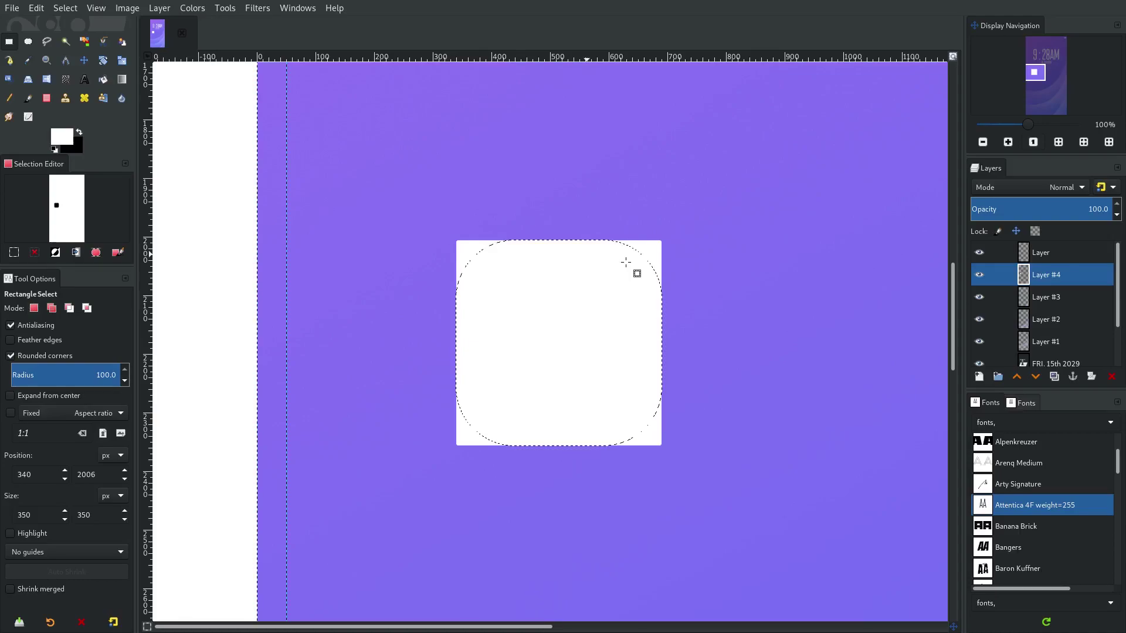
key("Delete")
left_click(65, 7)
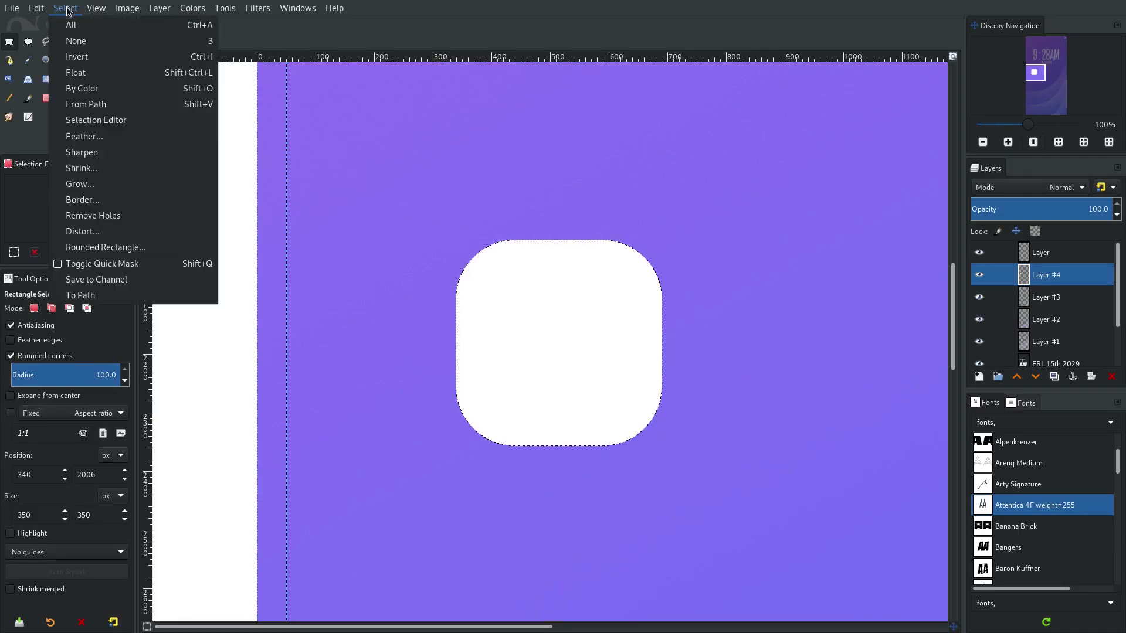
left_click(82, 42)
Step: Crop the rounded square's layer, Layer #4, to its content
left_click(160, 8)
left_click(235, 264)
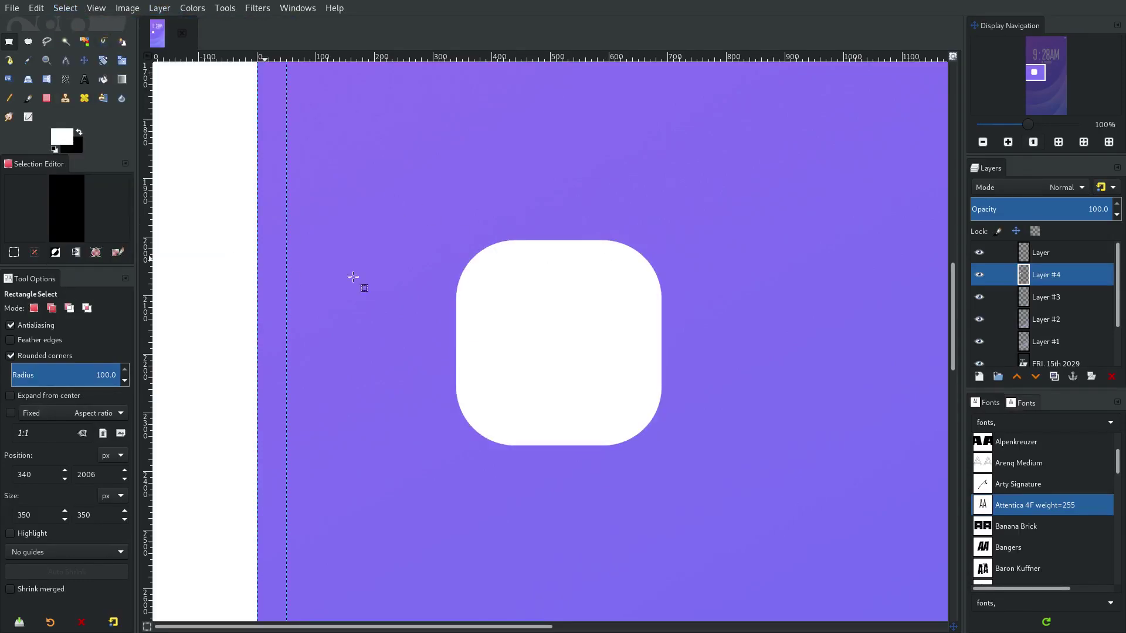
left_click_drag(697, 331, 667, 324)
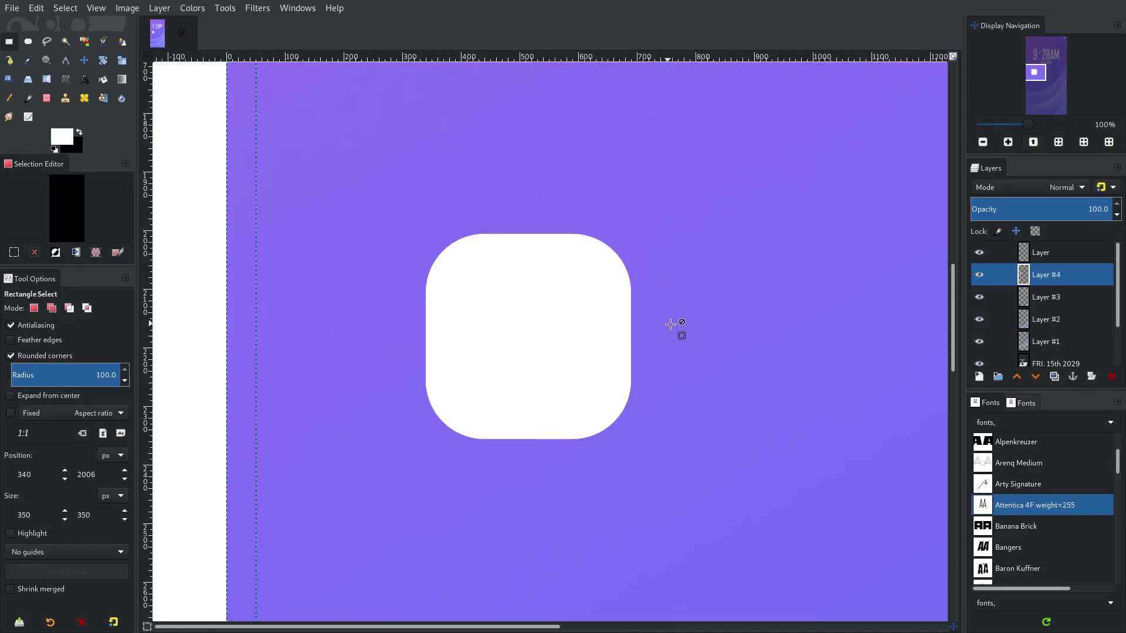
scroll(737, 334, "down", 4)
scroll(754, 337, "down", 2)
scroll(754, 335, "up", 2)
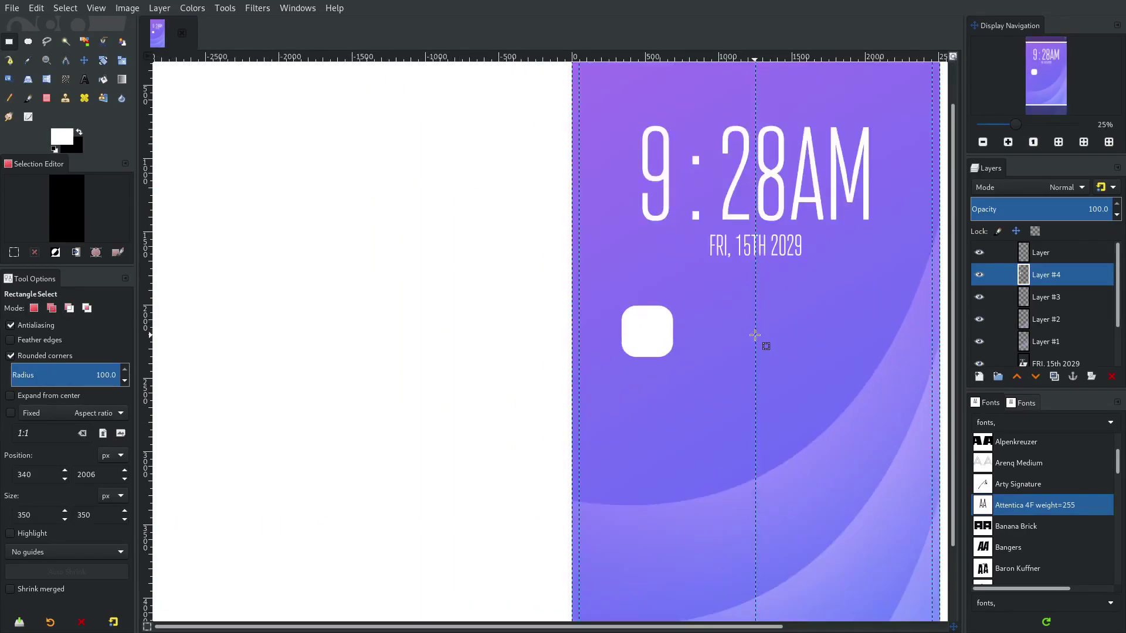
scroll(755, 335, "up", 2)
scroll(755, 332, "up", 2)
left_click_drag(435, 265, 336, 202)
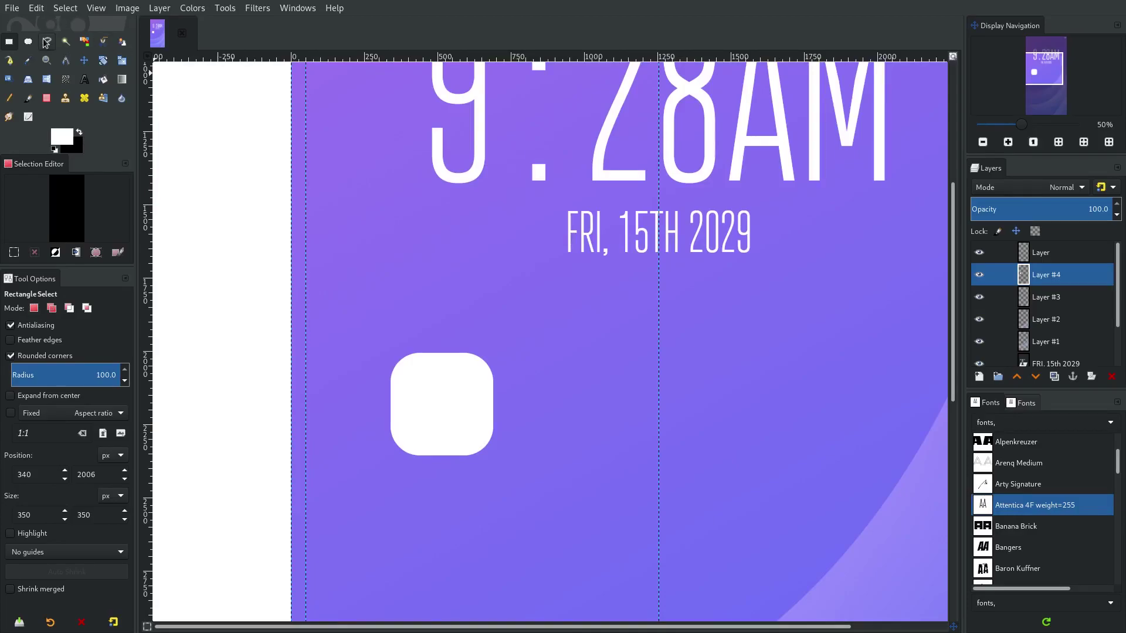
Step: Activate the Move tool and try to crop Layer #4 to its content once more
left_click(84, 60)
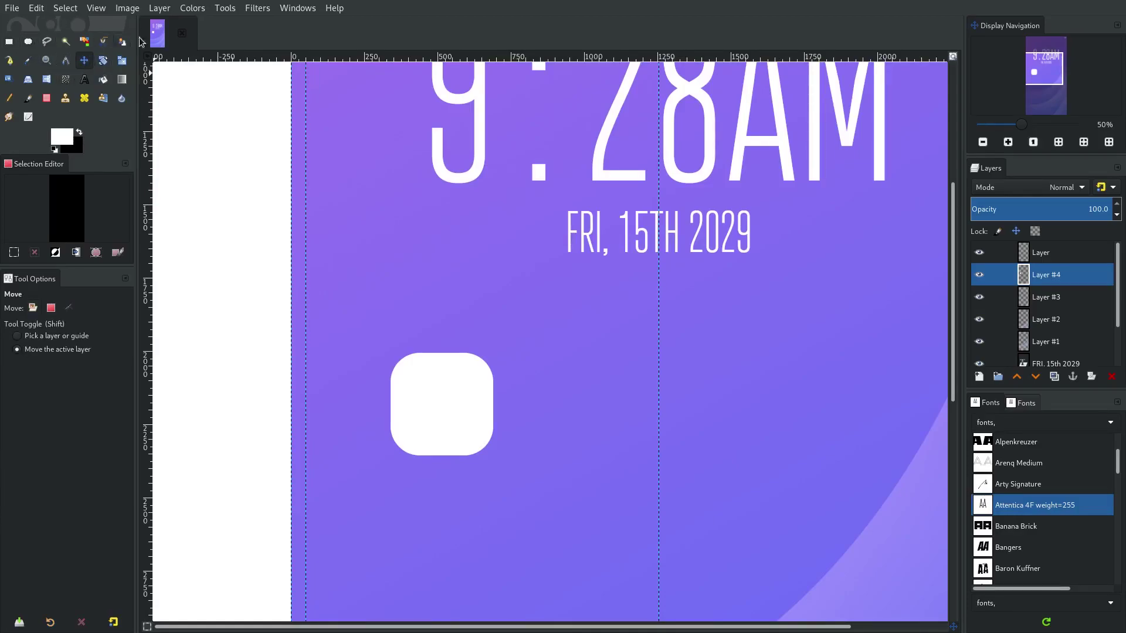
left_click(159, 8)
left_click(222, 264)
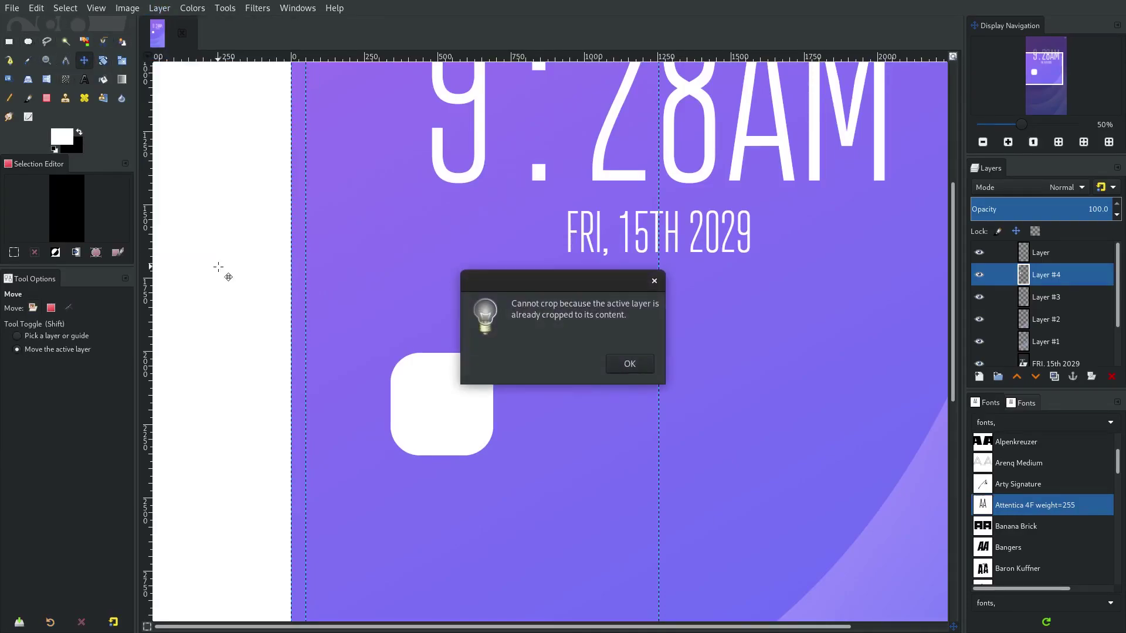
left_click_drag(666, 388, 583, 258)
left_click(629, 365)
Step: Move the white rounded square so its left edge sits about 300 px from the image's left edge
left_click_drag(410, 259, 402, 277)
scroll(516, 298, "down", 3)
scroll(560, 320, "up", 1)
scroll(453, 297, "up", 2)
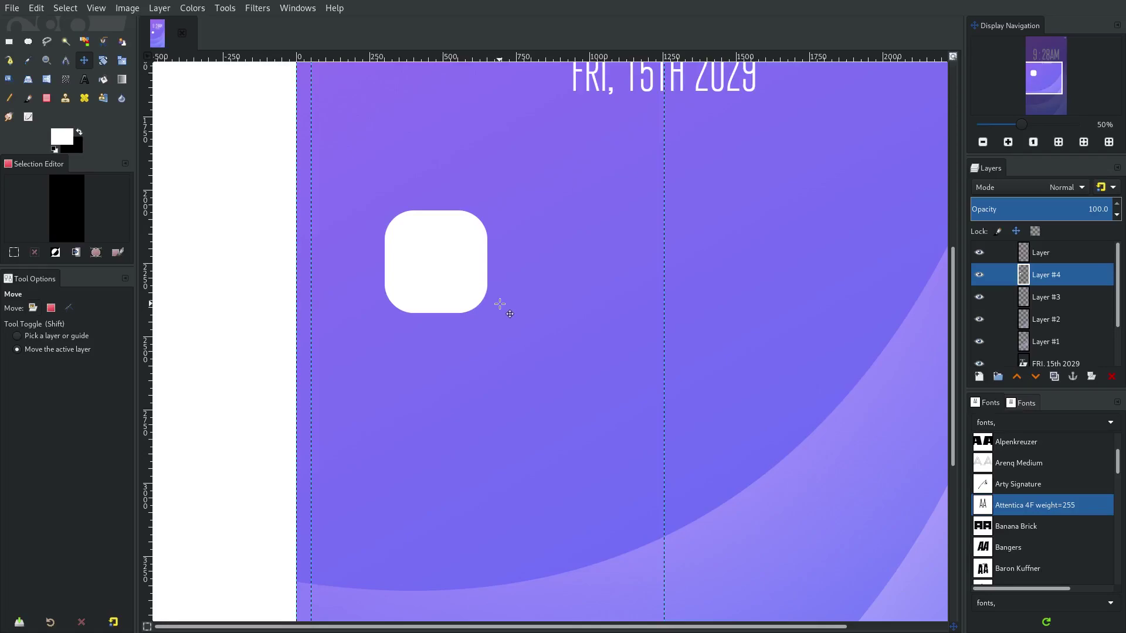
scroll(512, 314, "down", 4)
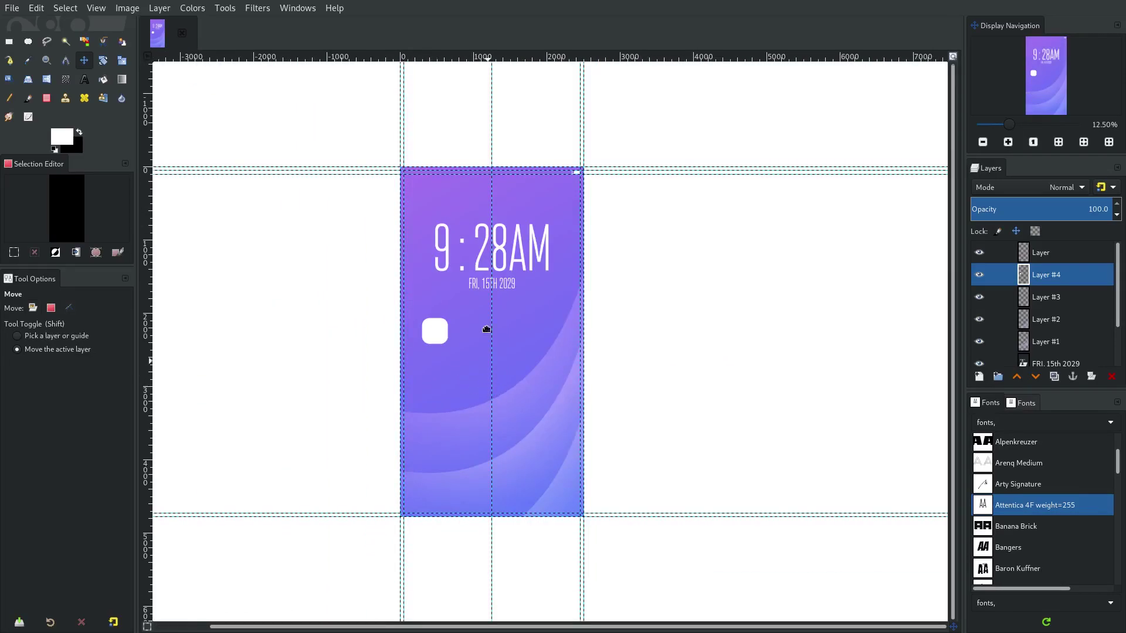
Step: Try placing a vertical guide along the rounded square's left edge at about 300 px
scroll(485, 327, "up", 3)
scroll(453, 286, "up", 2)
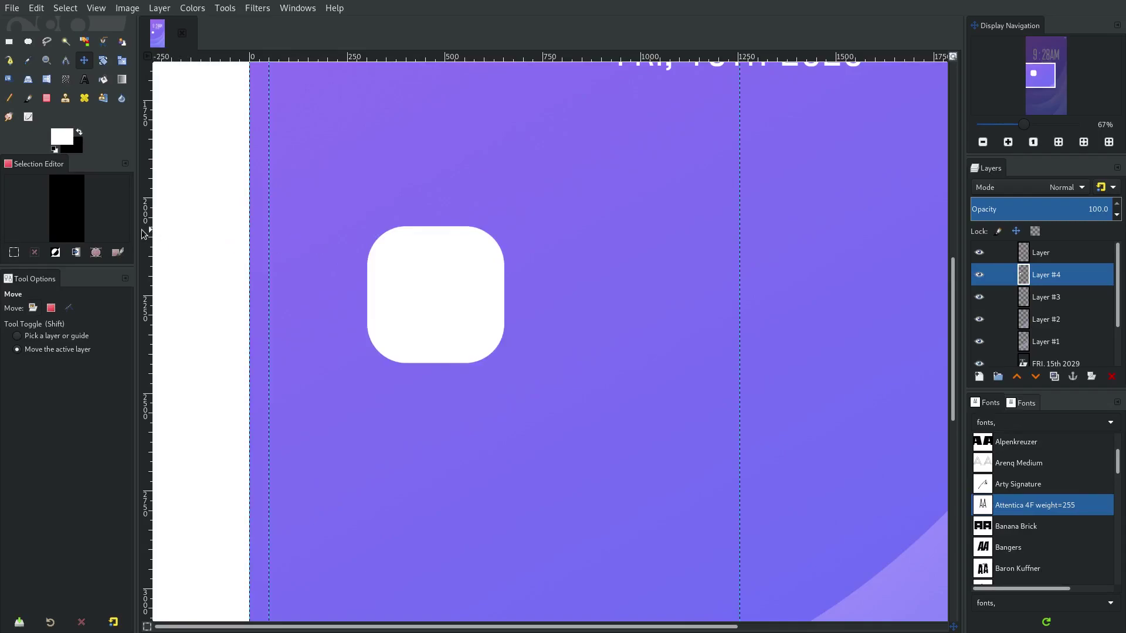
left_click_drag(142, 230, 445, 276)
scroll(455, 174, "up", 1)
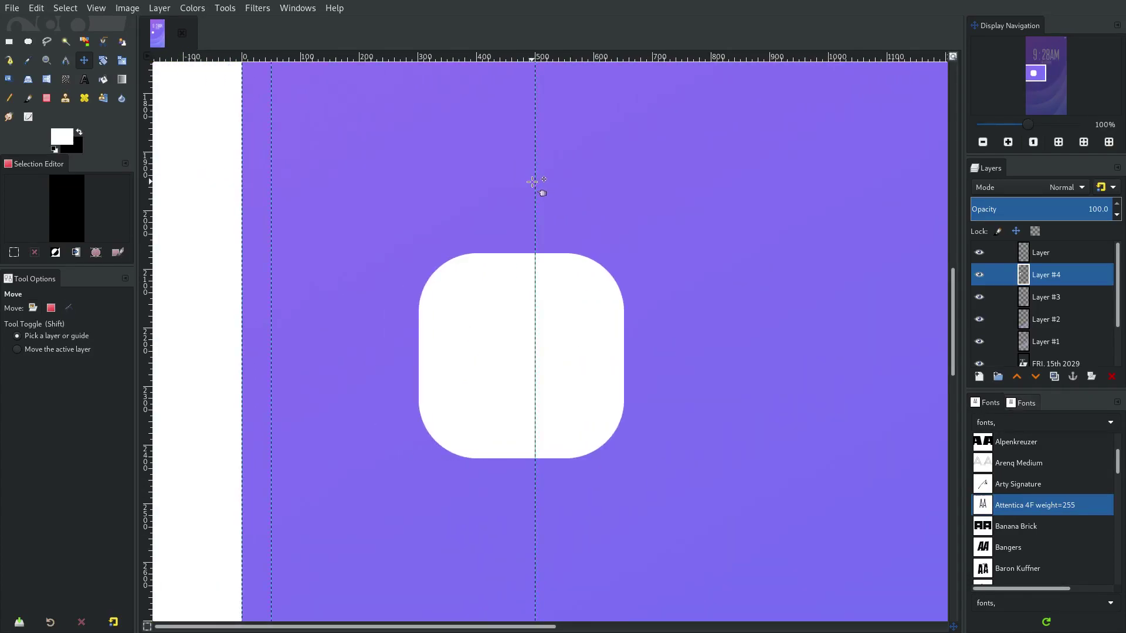
left_click(532, 182, "shift")
left_click_drag(535, 182, 420, 183)
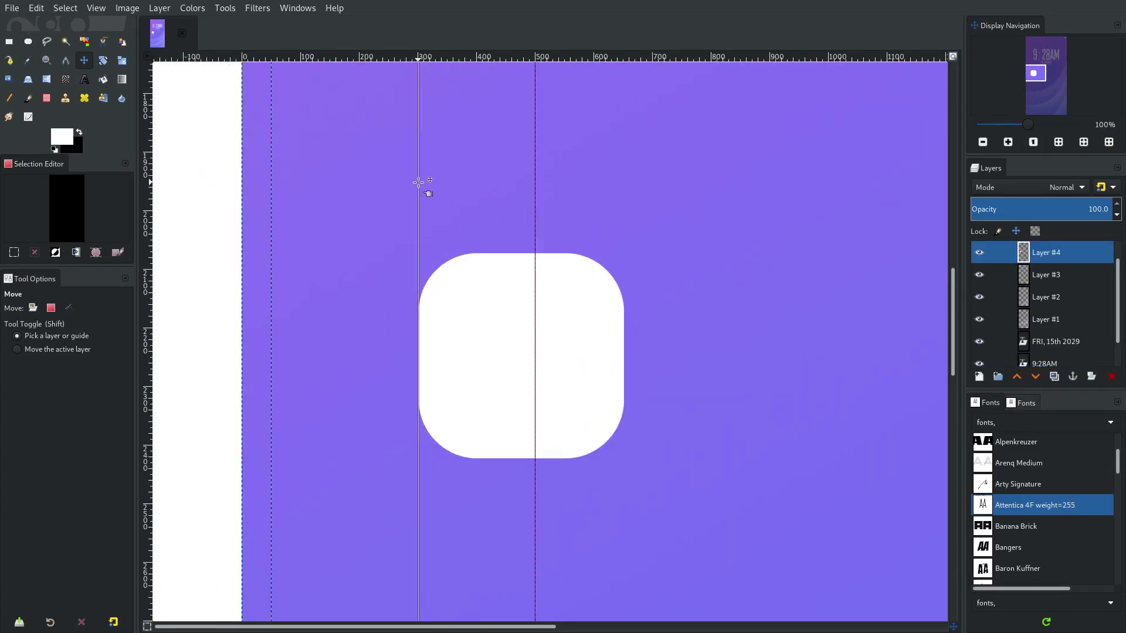
scroll(420, 96, "up", 1)
scroll(420, 96, "up", 2)
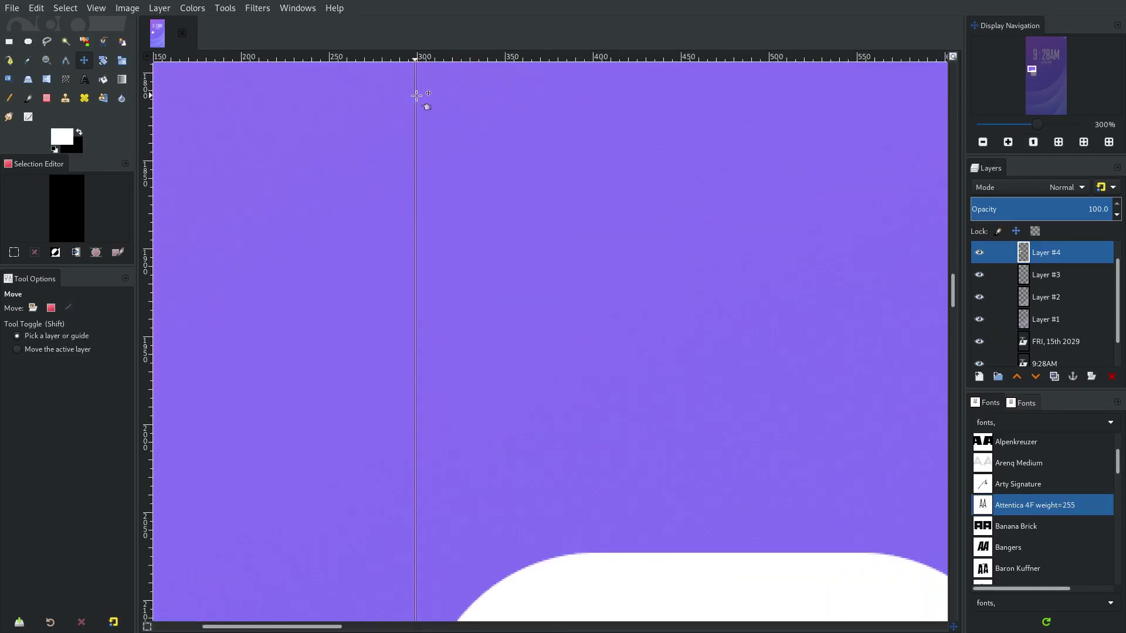
scroll(500, 270, "down", 4)
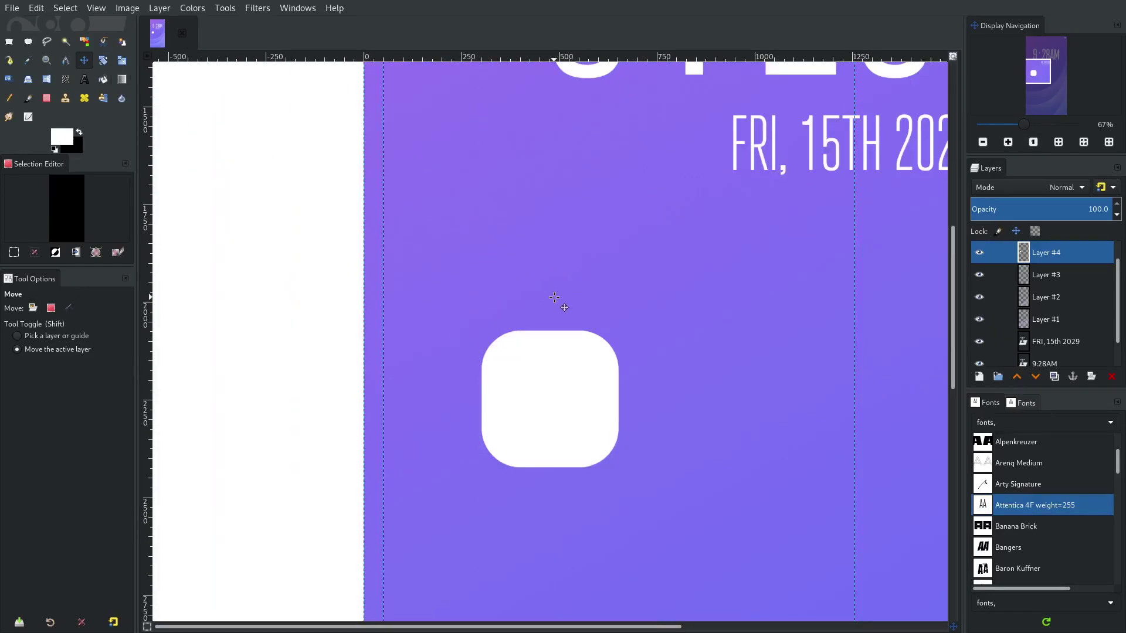
key("ctrl+shift+f")
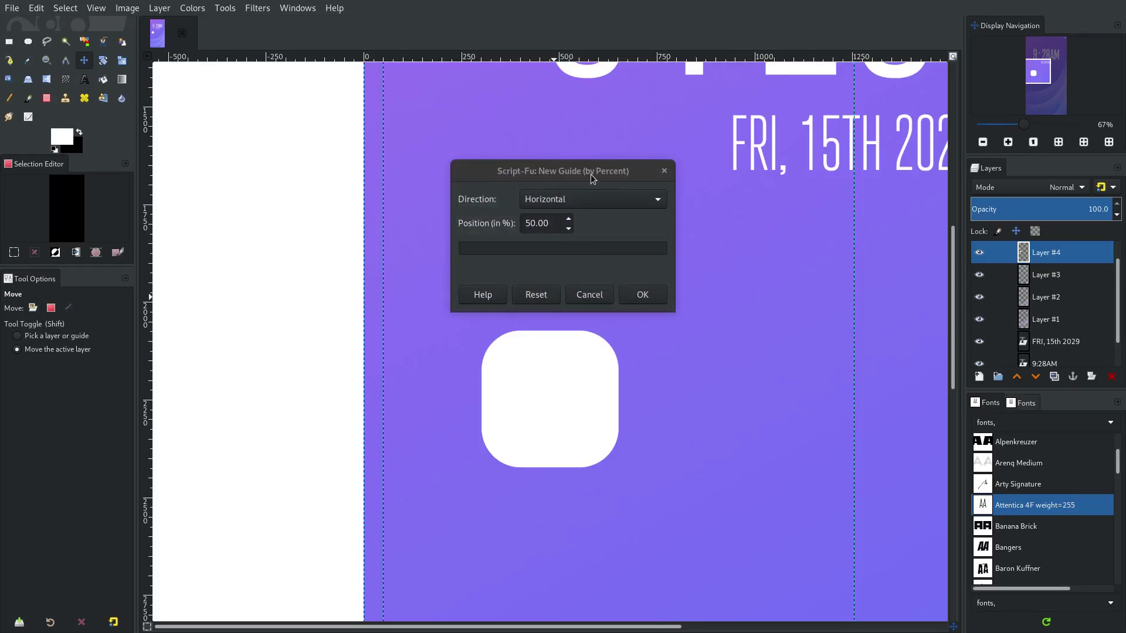
left_click(666, 171)
left_click(36, 8)
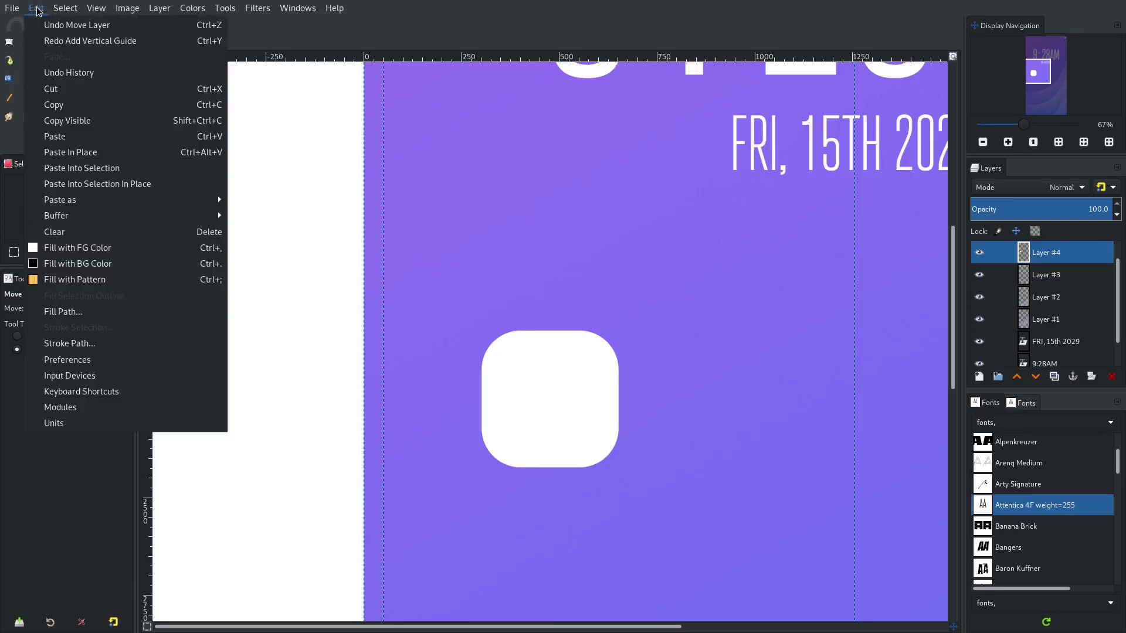
left_click(115, 363)
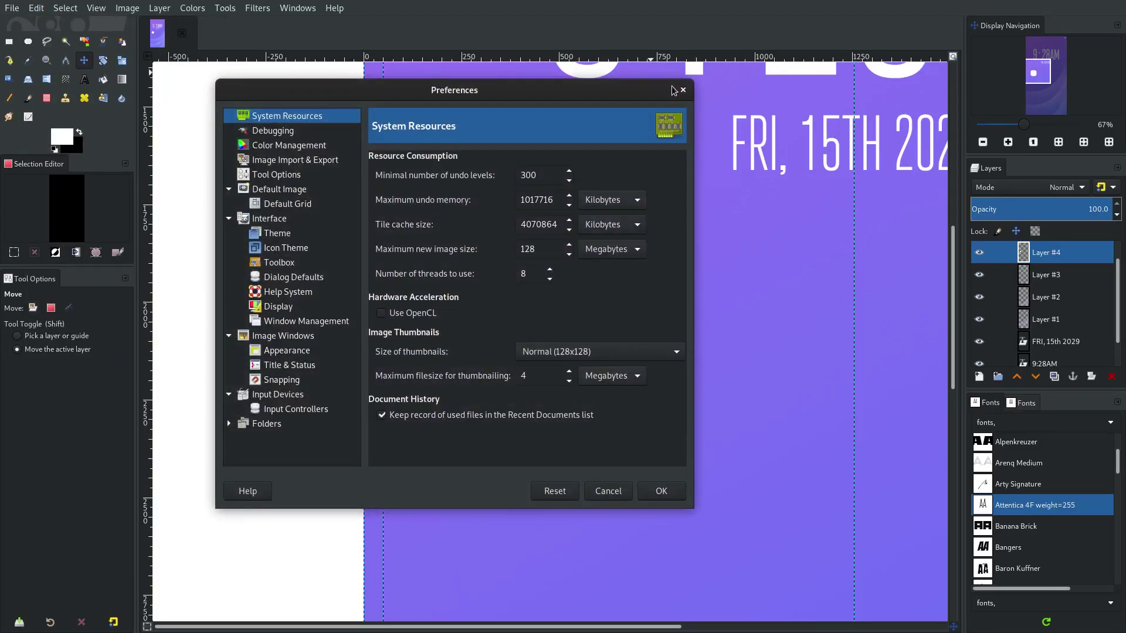
left_click(682, 91)
Step: Search the keyboard shortcut configuration for "new guide" and check the shortcut assigned to New Guide (by Percent)
left_click(37, 8)
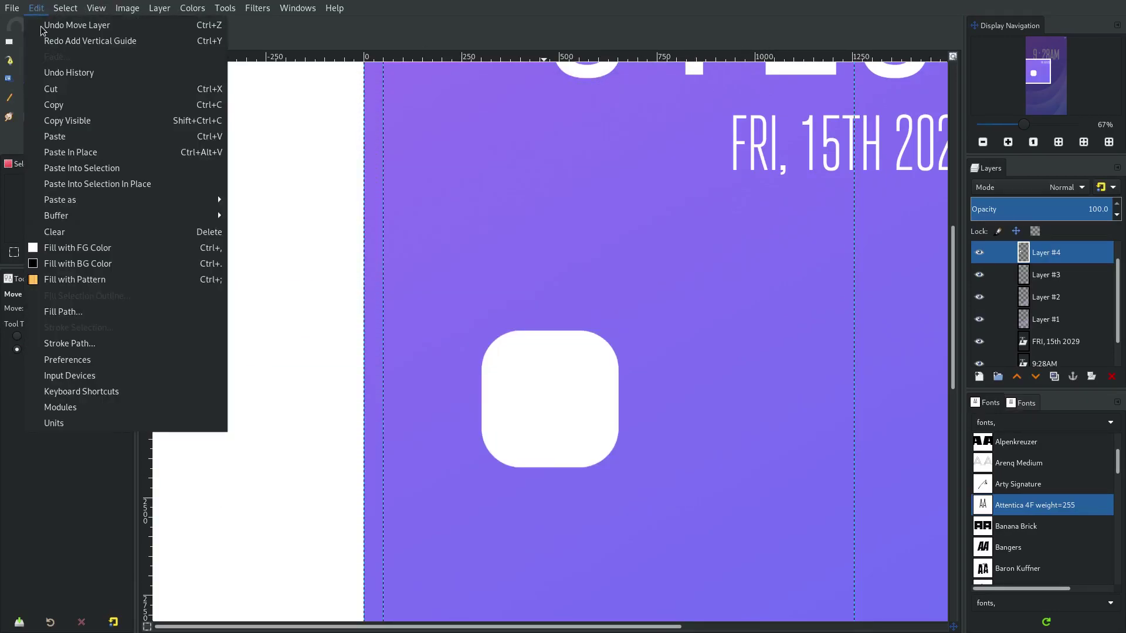
left_click(122, 386)
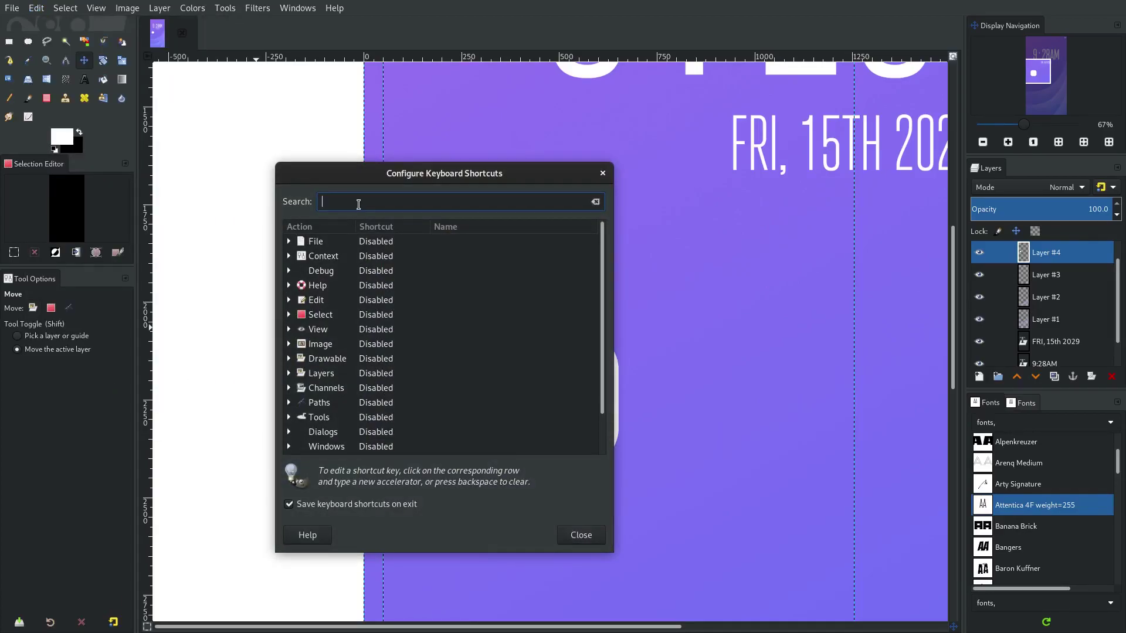
type("new guide")
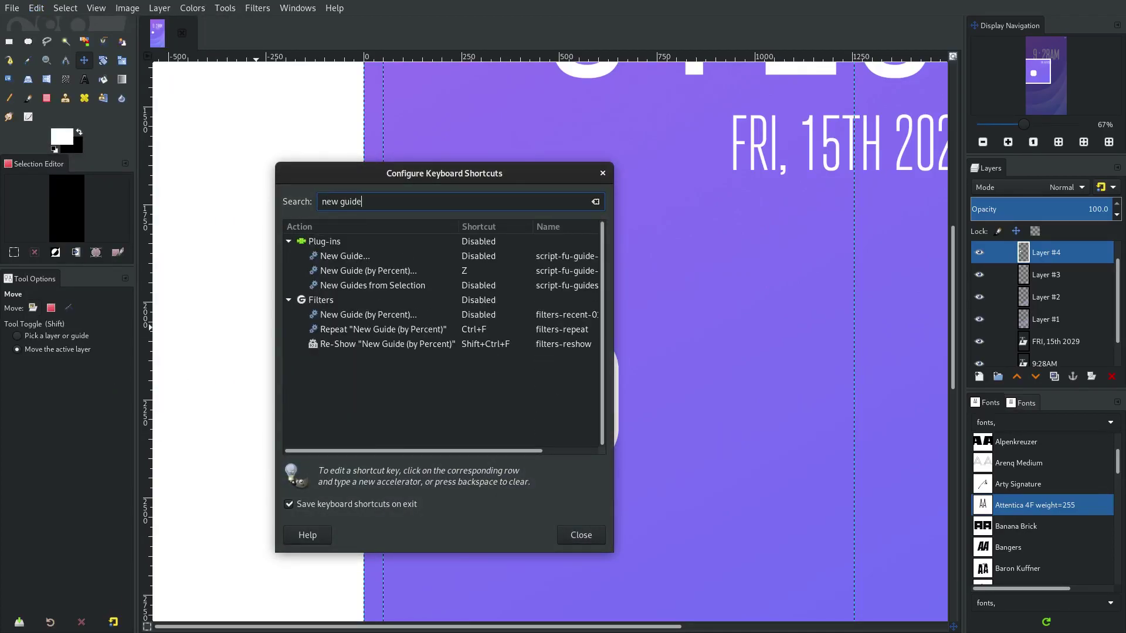
left_click_drag(612, 308, 692, 316)
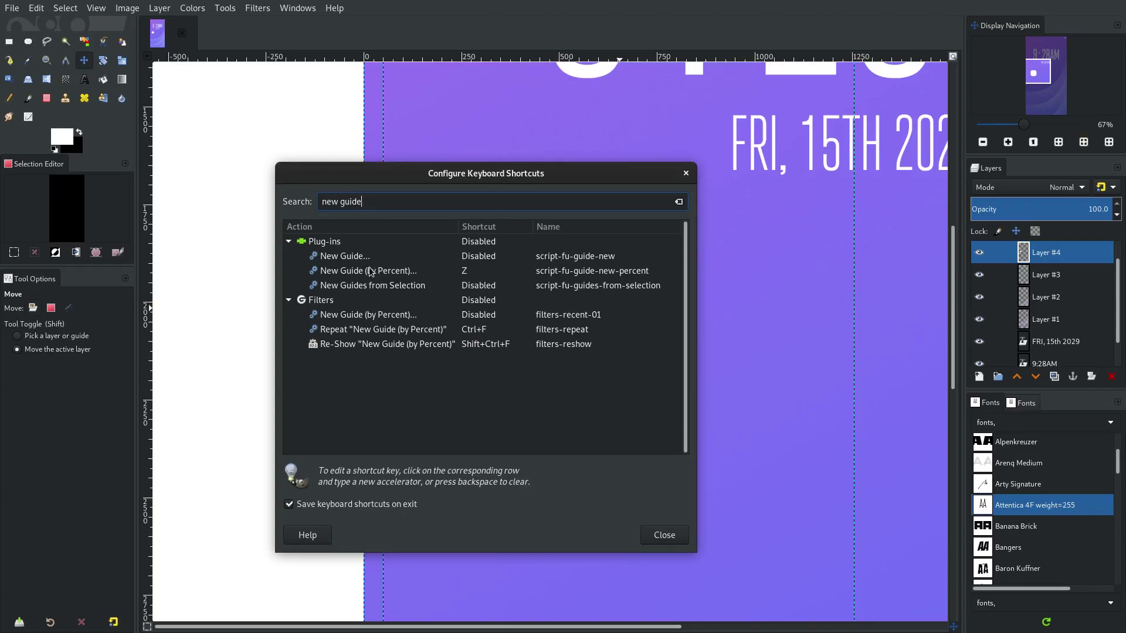
left_click(432, 272)
key("z")
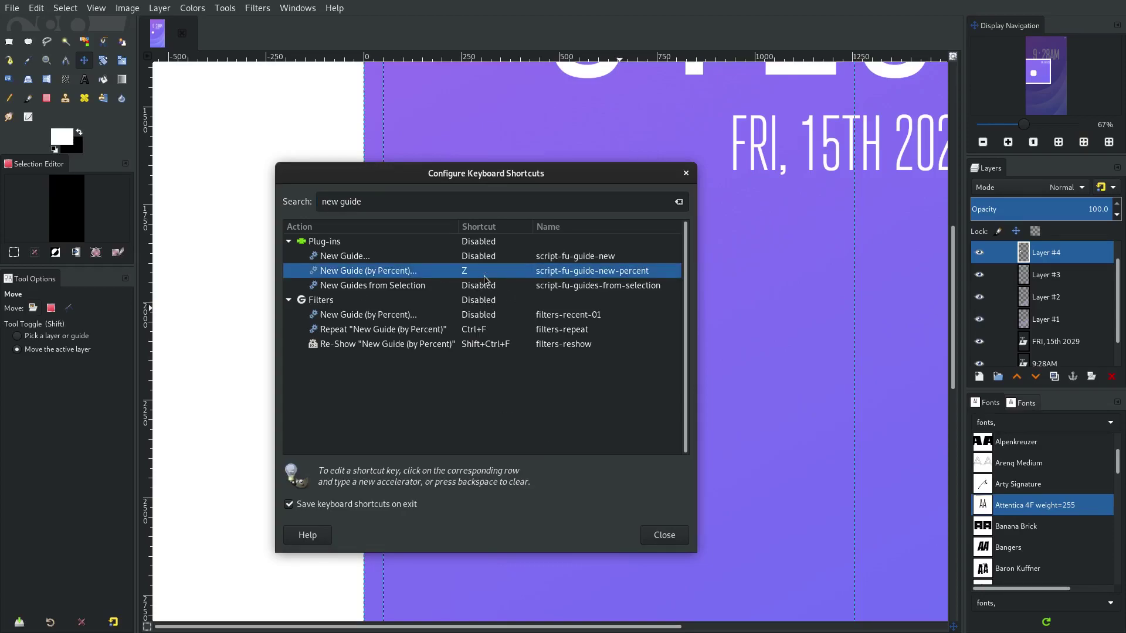
left_click(658, 536)
Step: Add a vertical guide at 50% with New Guide (by Percent), and clear the vertical guides from the image's centre line
left_click_drag(621, 531, 575, 483)
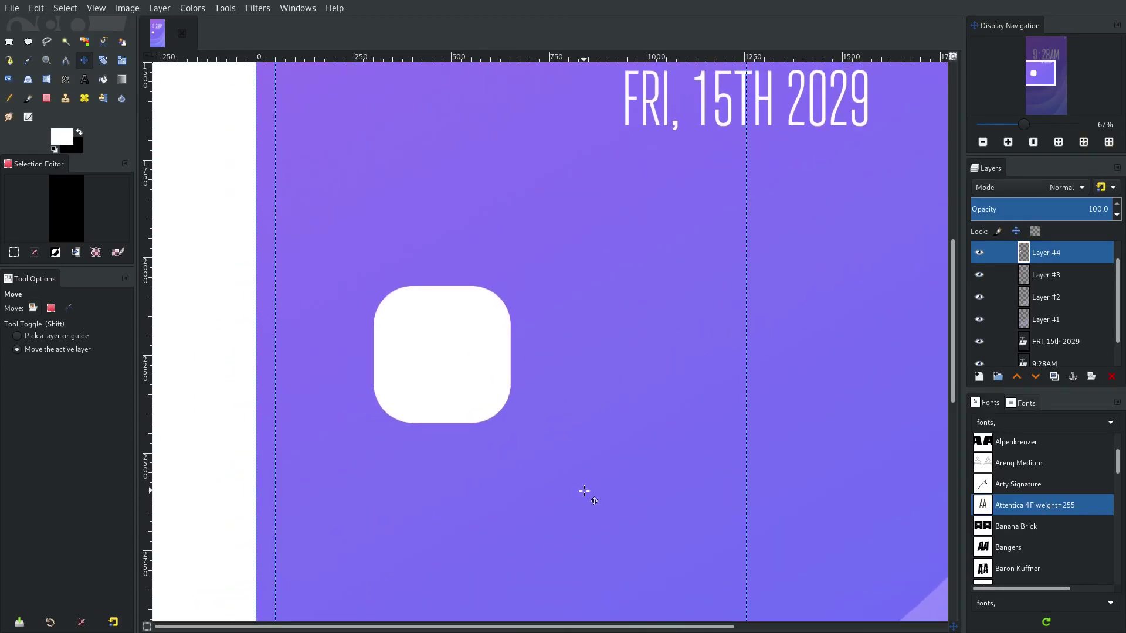
key("z")
left_click(584, 205)
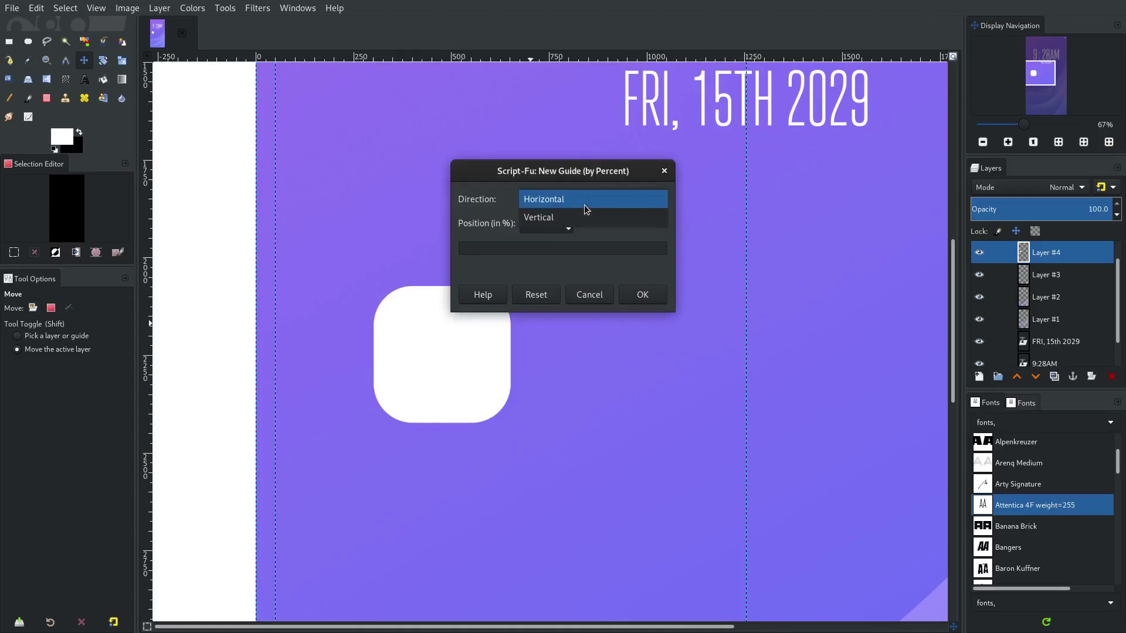
left_click(586, 218)
left_click(645, 295)
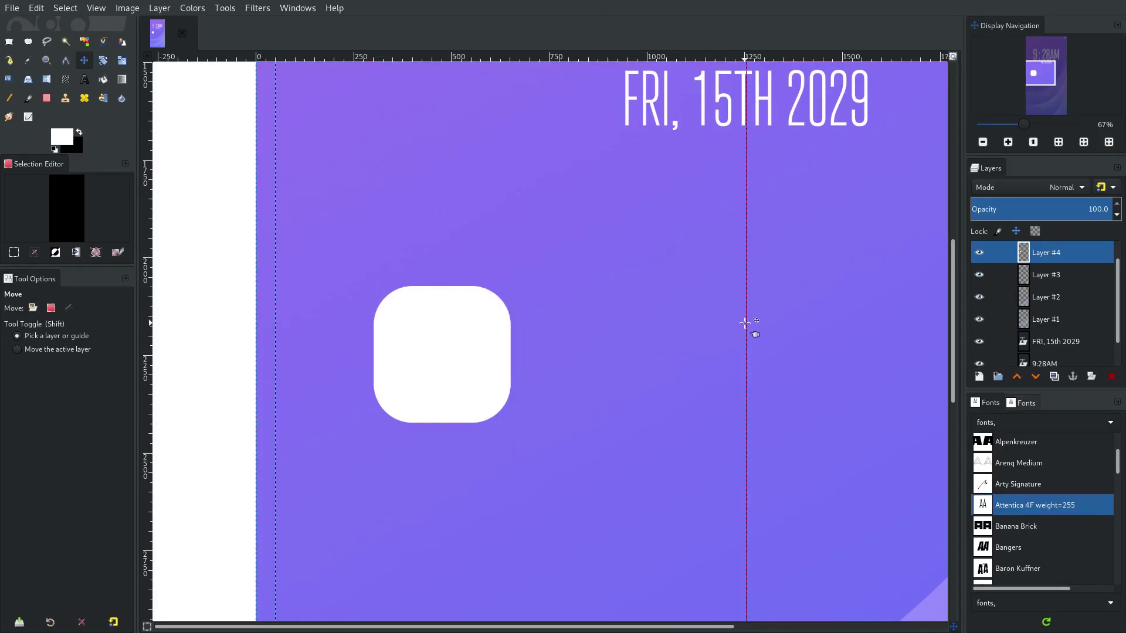
scroll(637, 373, "down", 4)
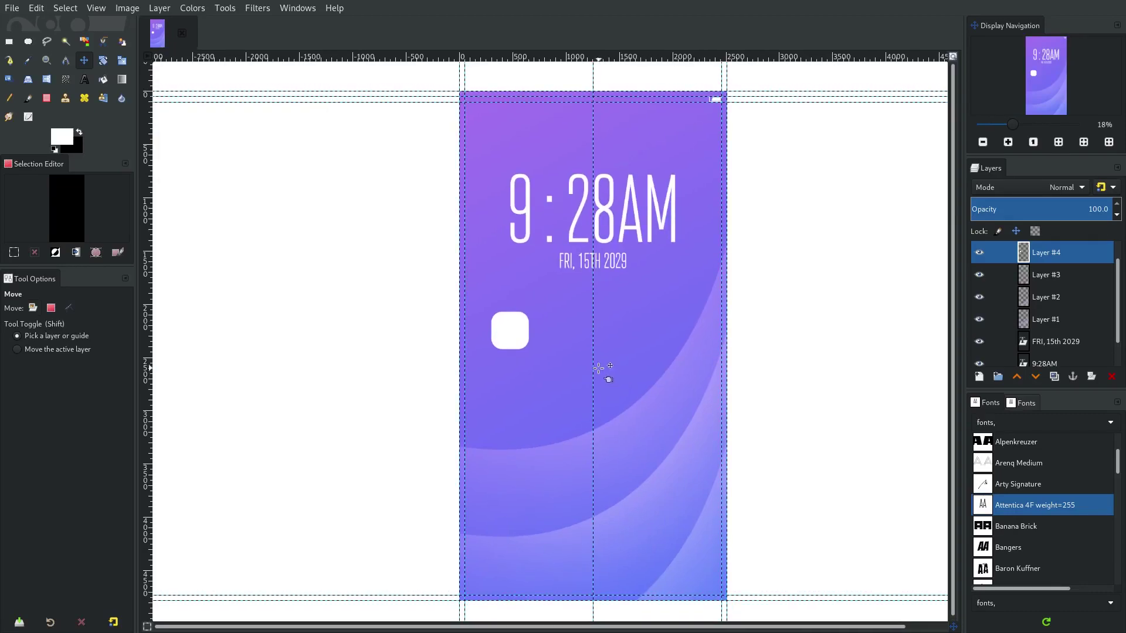
left_click_drag(313, 350, 305, 350)
Step: Add a vertical and a horizontal guide, each at 50%, to mark the centre of the image
key("ctrl+shift+f")
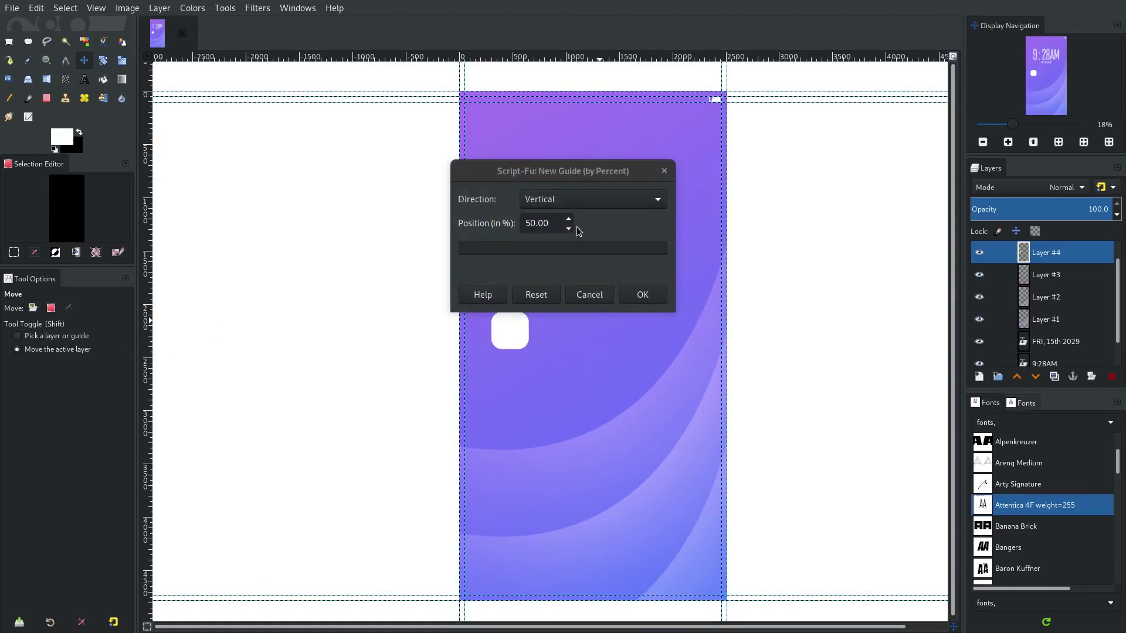
left_click(632, 298)
key("shift+ctrl+f")
left_click(570, 197)
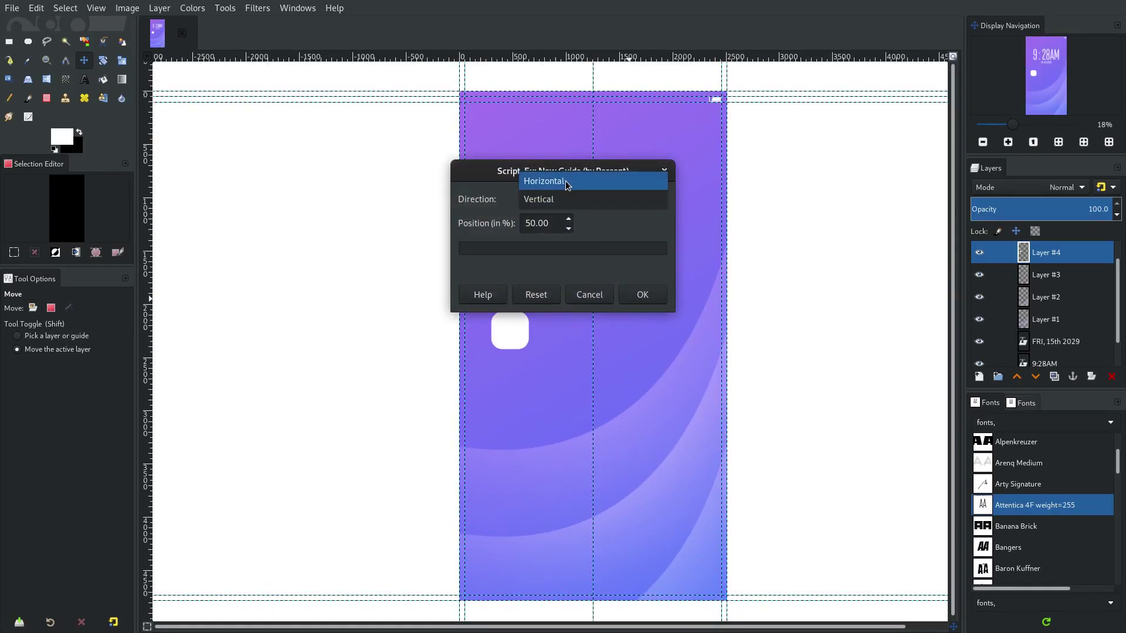
left_click(565, 181)
left_click(642, 295)
Step: Add a horizontal guide at 25% of the image height with New Guide (by Percent)
scroll(447, 377, "up", 4)
scroll(421, 374, "down", 3)
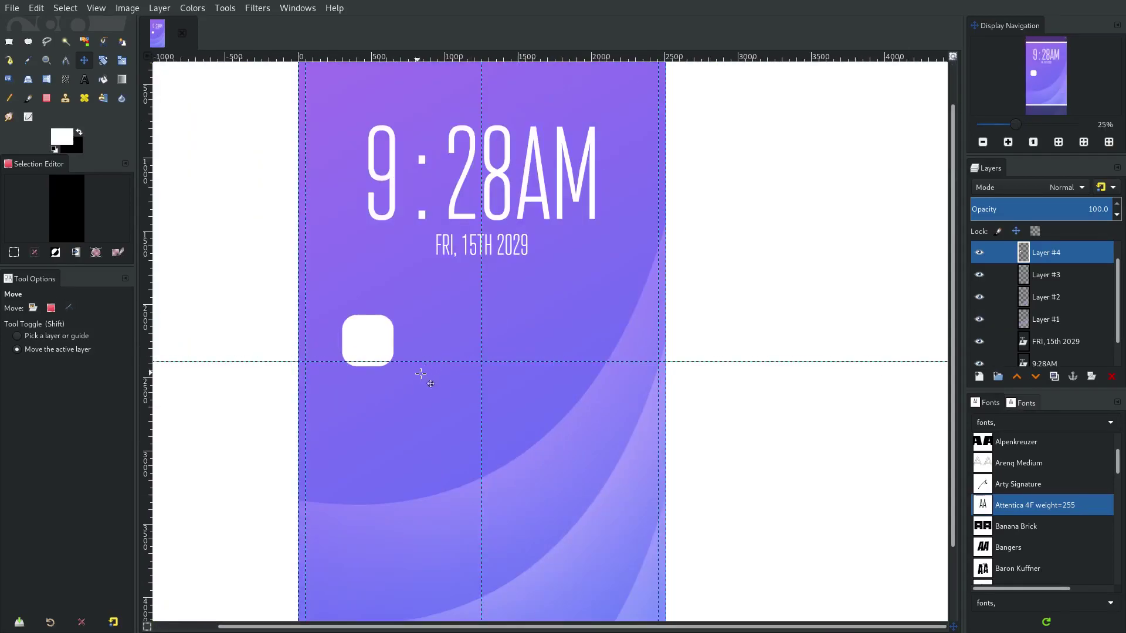
left_click_drag(437, 410, 503, 296)
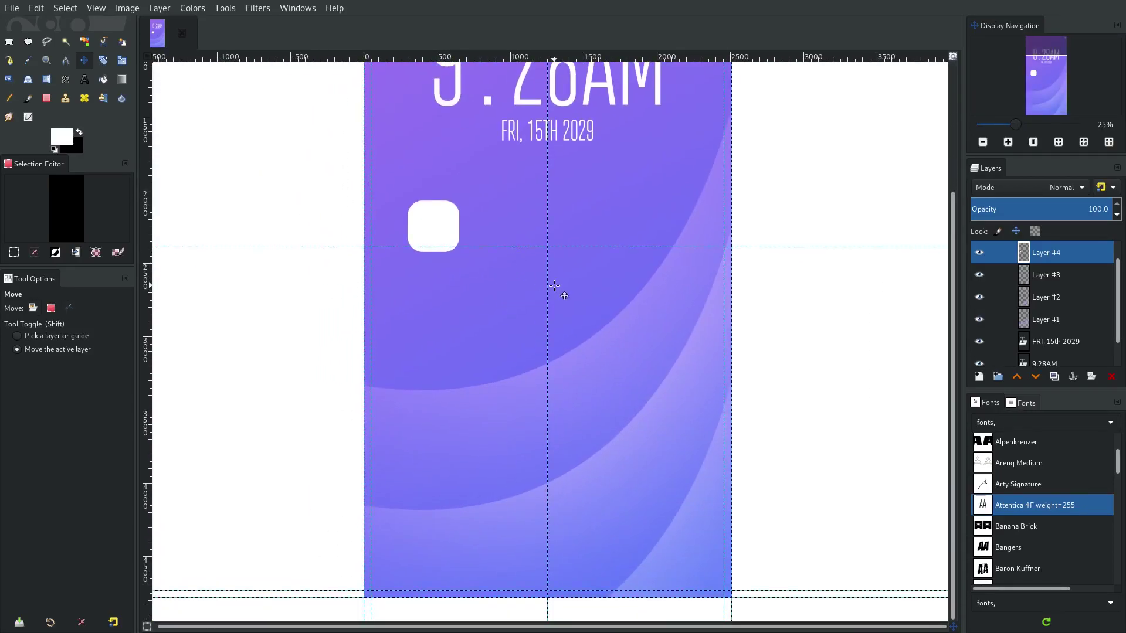
key("shift+ctrl+f")
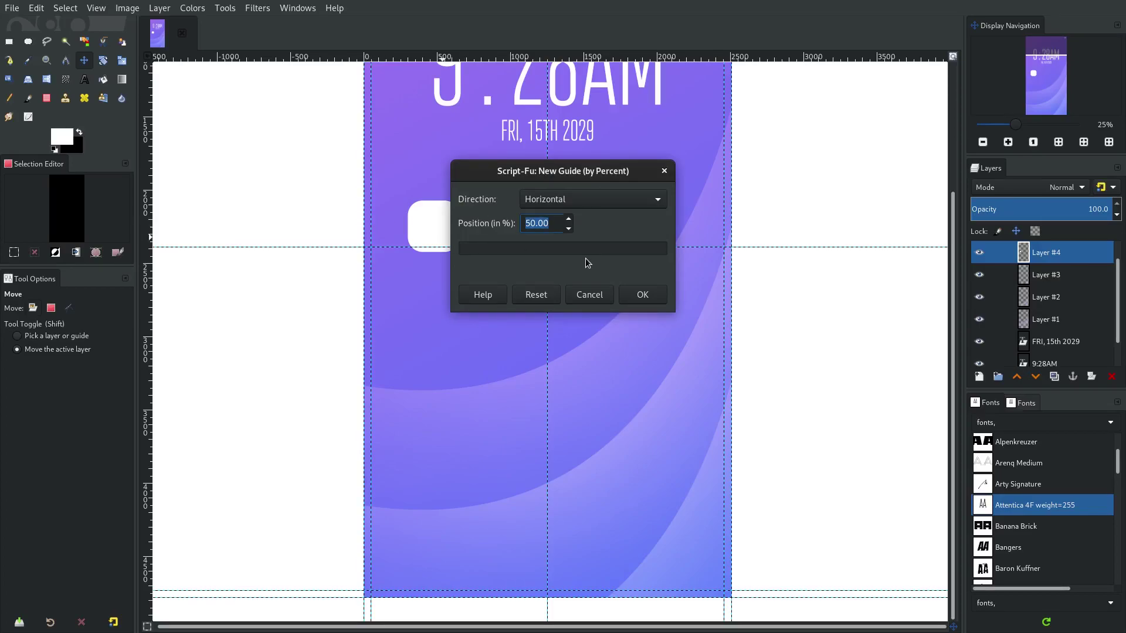
type("25")
key("Return")
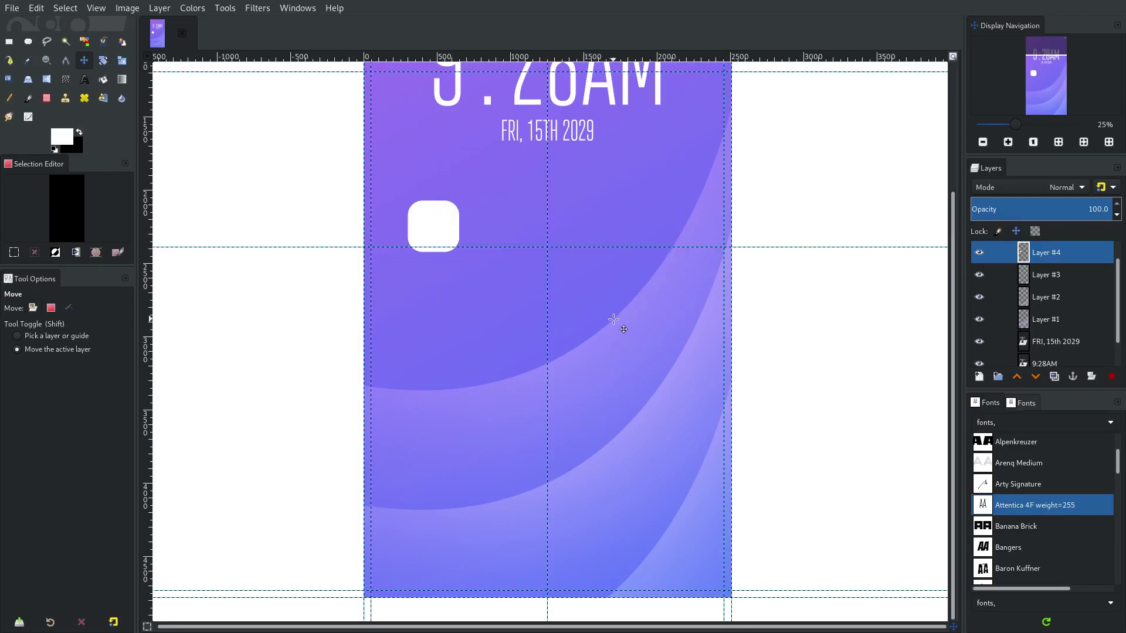
Step: Add a vertical guide at 25% of the image width with New Guide (by Percent)
scroll(586, 293, "up", 4)
scroll(560, 243, "down", 2)
key("shift+ctrl+f")
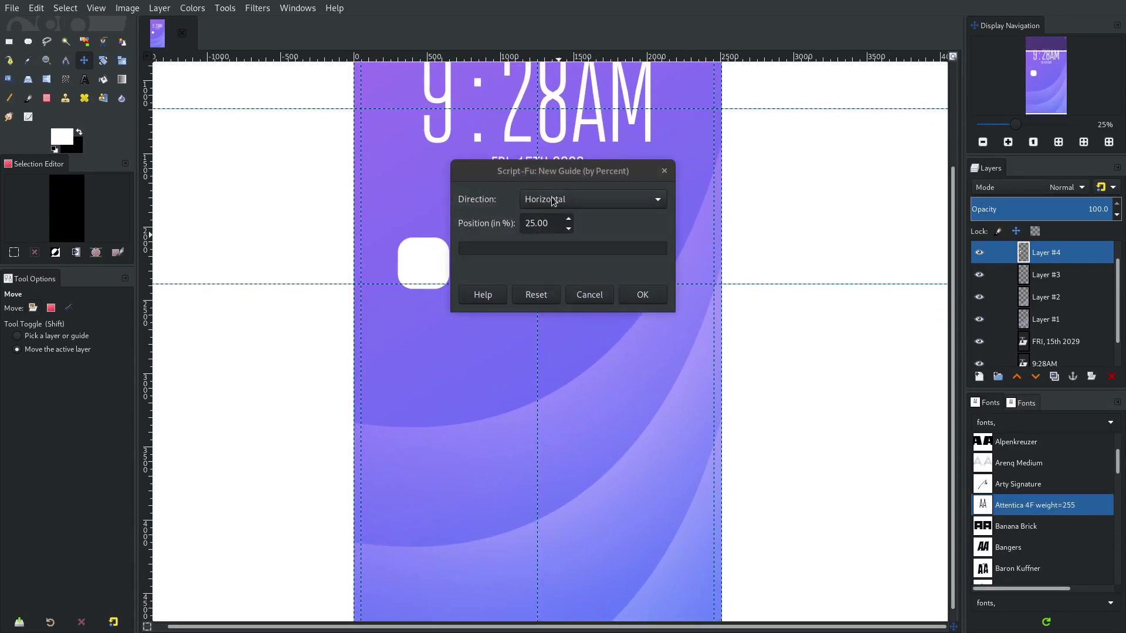
left_click(553, 200)
left_click(549, 215)
left_click(643, 295)
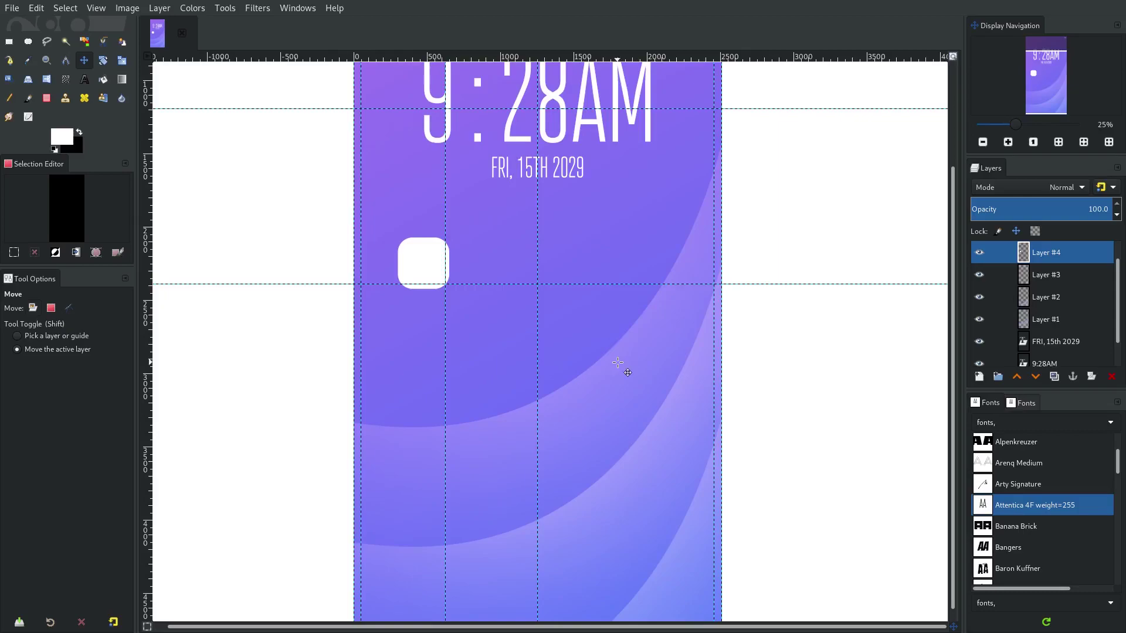
Step: Add a vertical guide at 0% of the image width with New Guide (by Percent)
key("shift+ctrl+f")
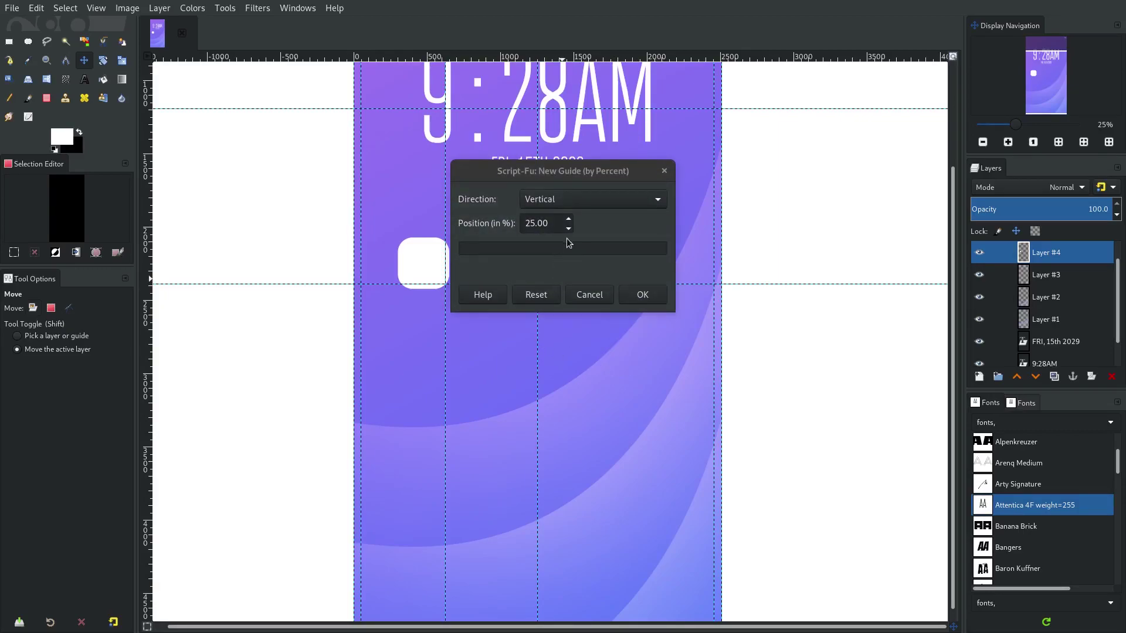
left_click(571, 200)
left_click(571, 203)
left_click(533, 229)
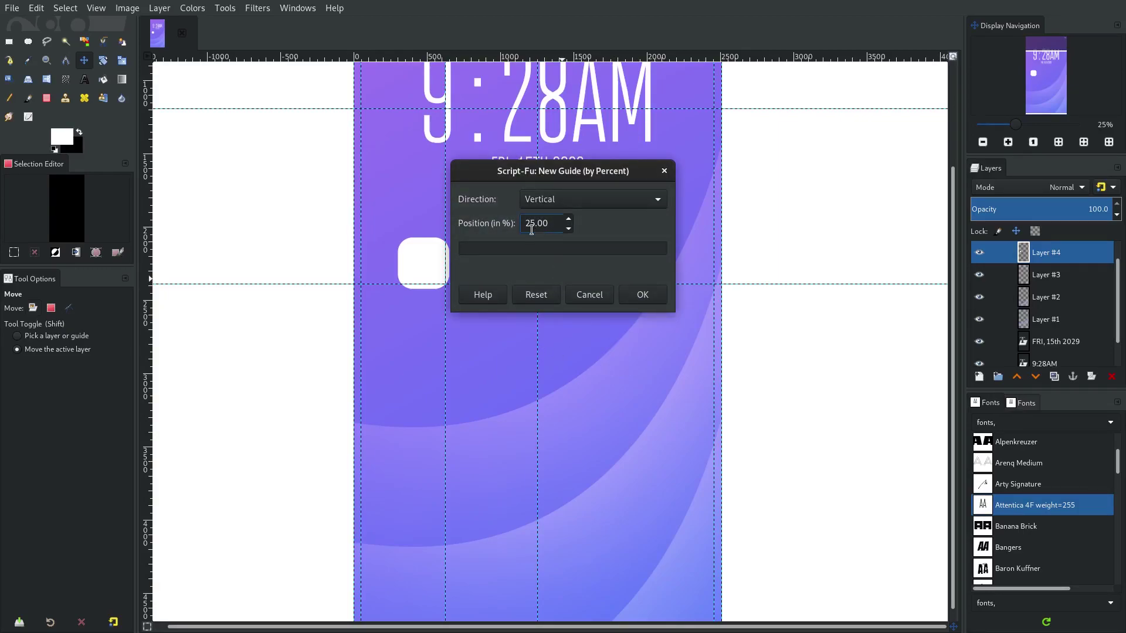
left_click(639, 297)
Step: Add a vertical guide at 75% of the image width with New Guide (by Percent)
left_click_drag(603, 366, 611, 486)
scroll(610, 485, "down", 3)
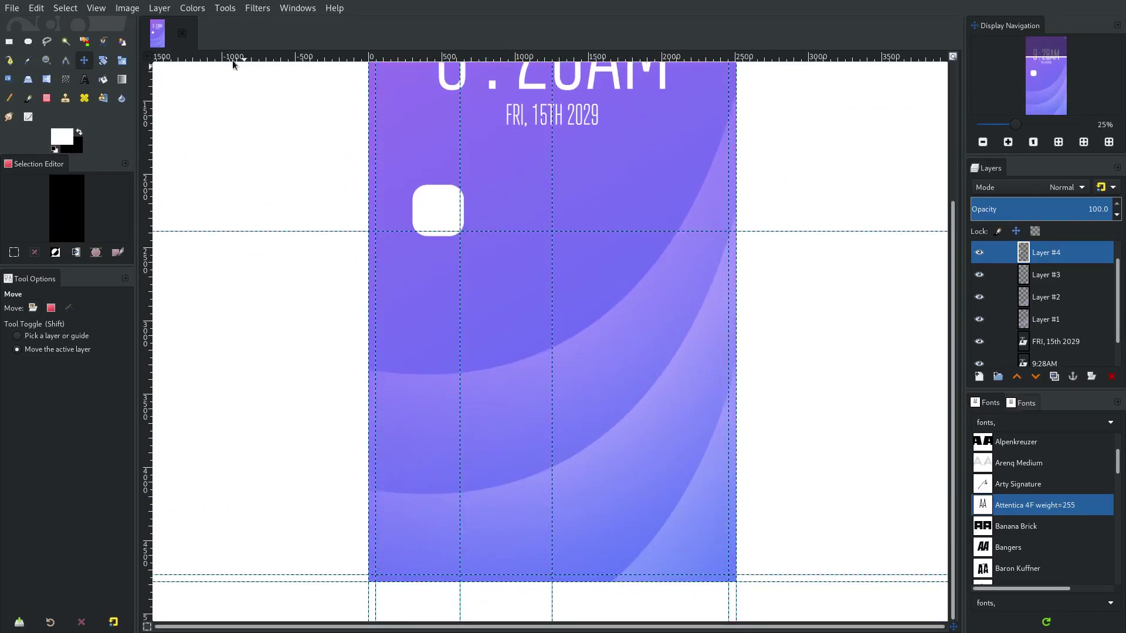
left_click(36, 8)
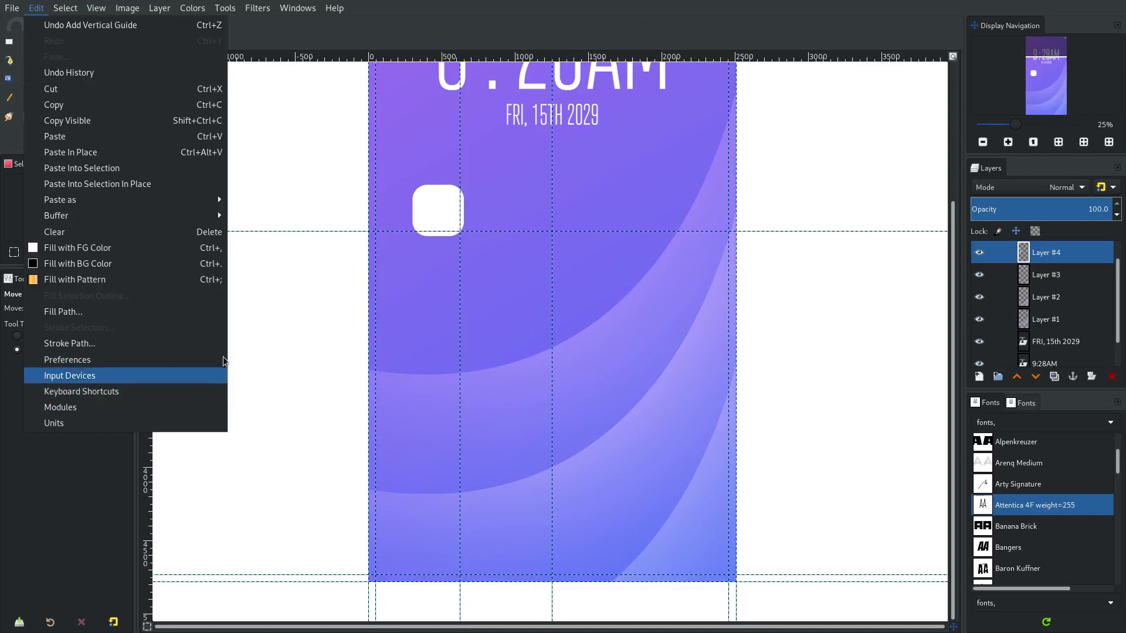
left_click(575, 407)
key("ctrl+shift+f")
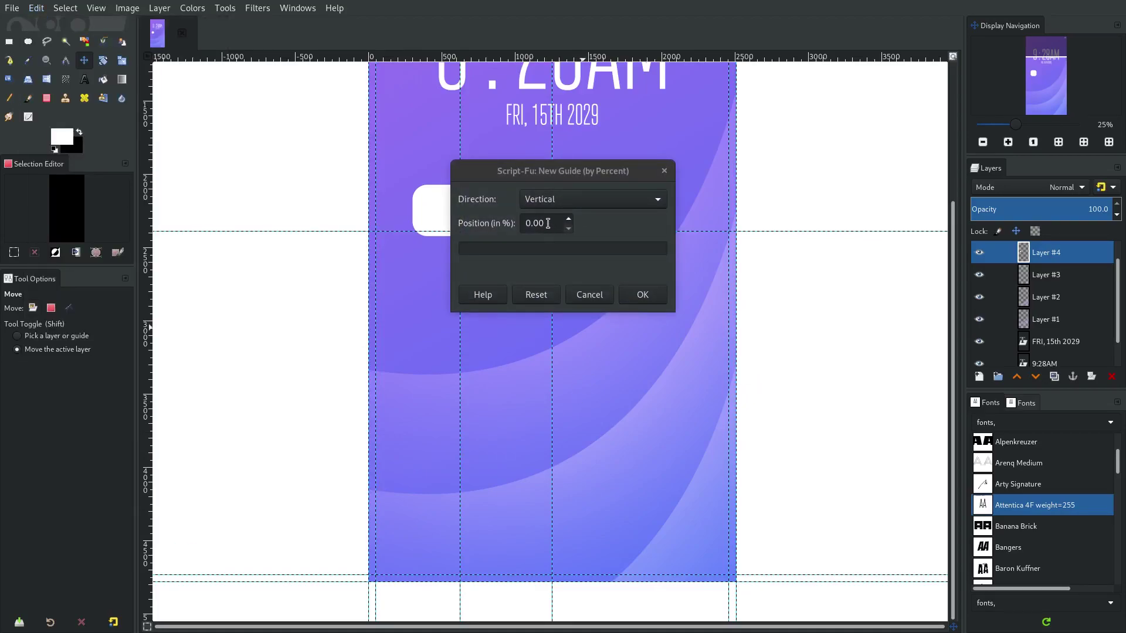
left_click(555, 220)
type("25")
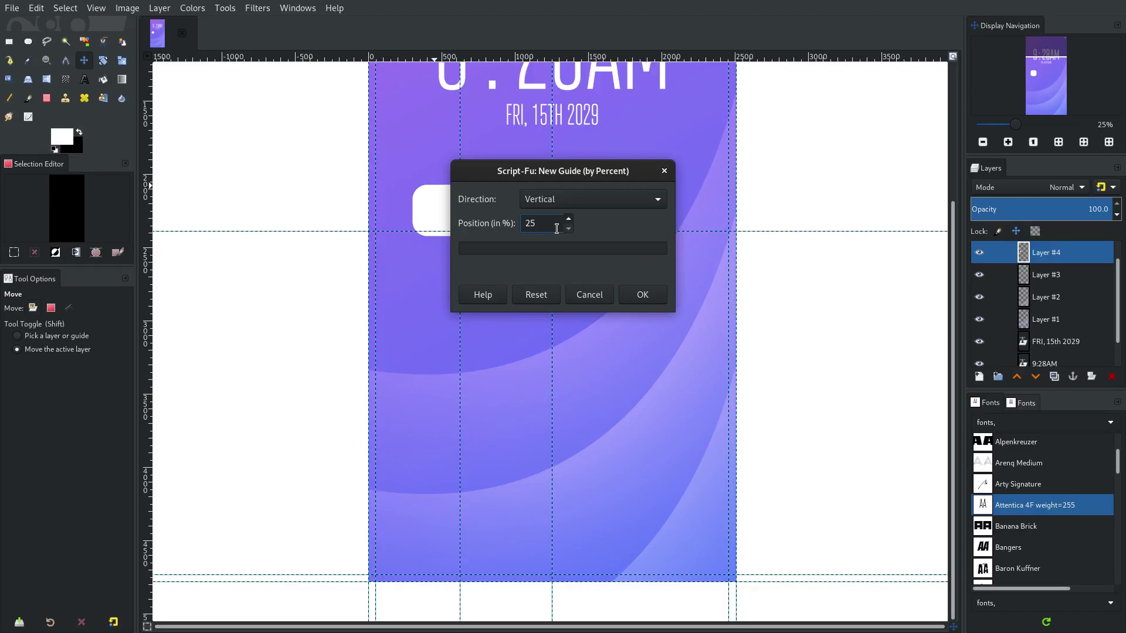
left_click_drag(541, 228, 405, 202)
type("75")
left_click(639, 295)
Step: Add a horizontal guide at 75% of the image height with New Guide (by Percent)
left_click(36, 7)
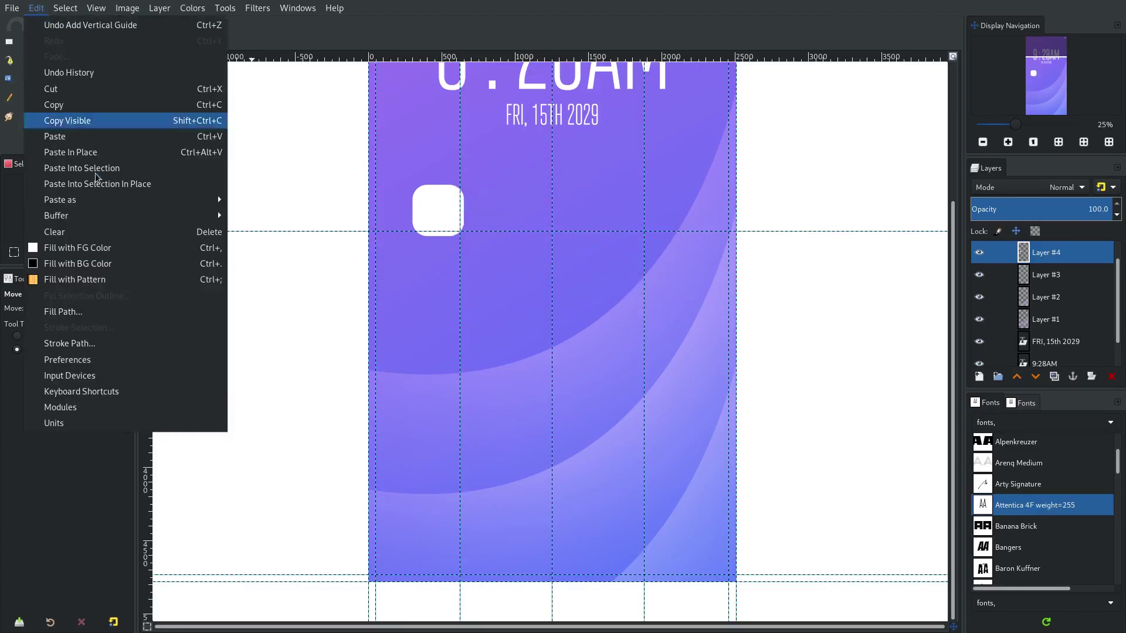
left_click(487, 351)
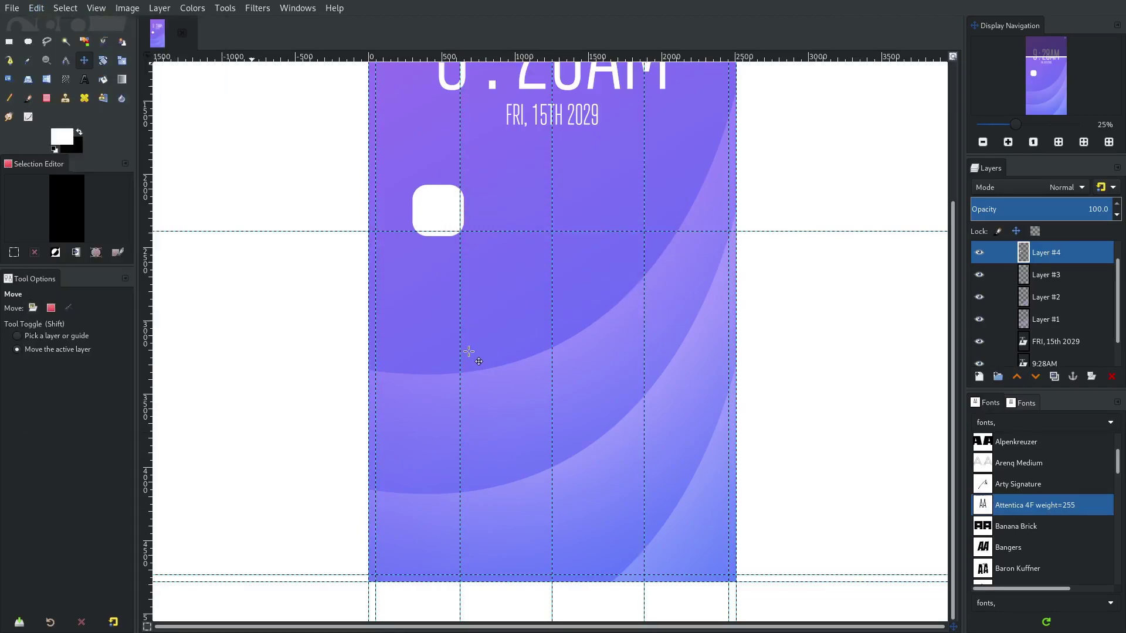
key("ctrl+shift+f")
left_click(561, 202)
left_click(563, 188)
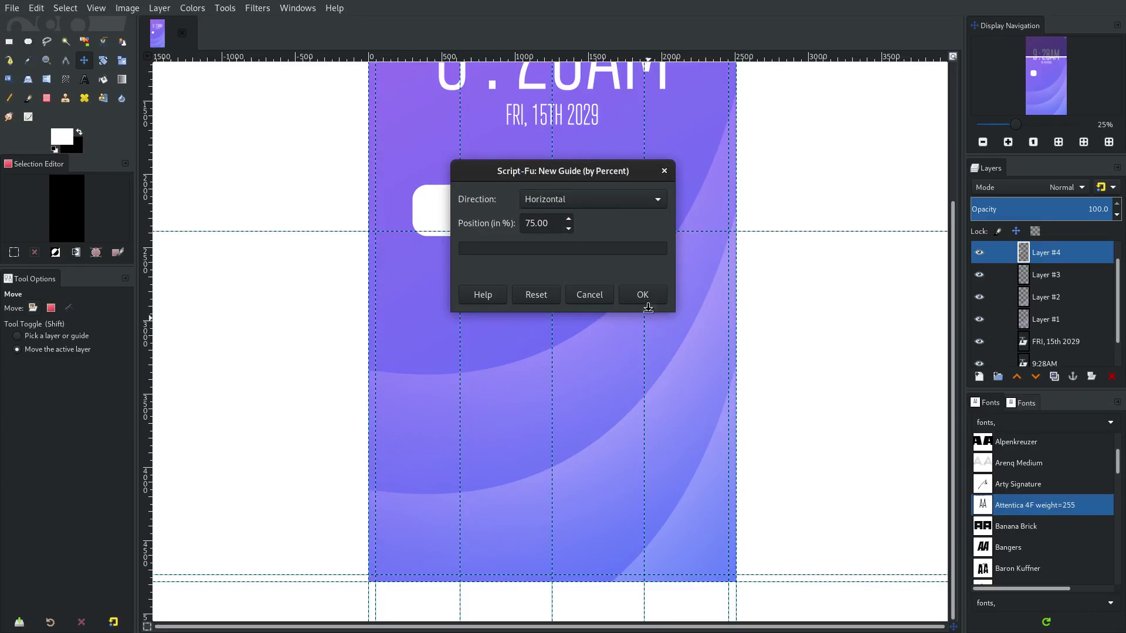